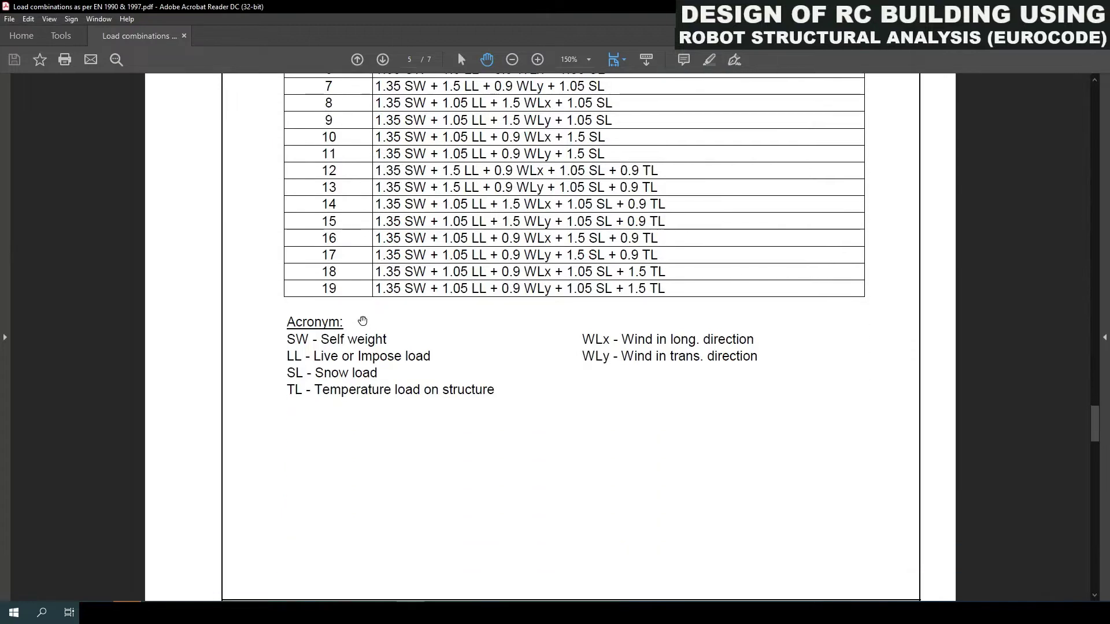
# Examine the STR/GEO load combination tables for Set A1 and Set A2 in the load combinations document
pyautogui.scroll(-2, 365, 323)
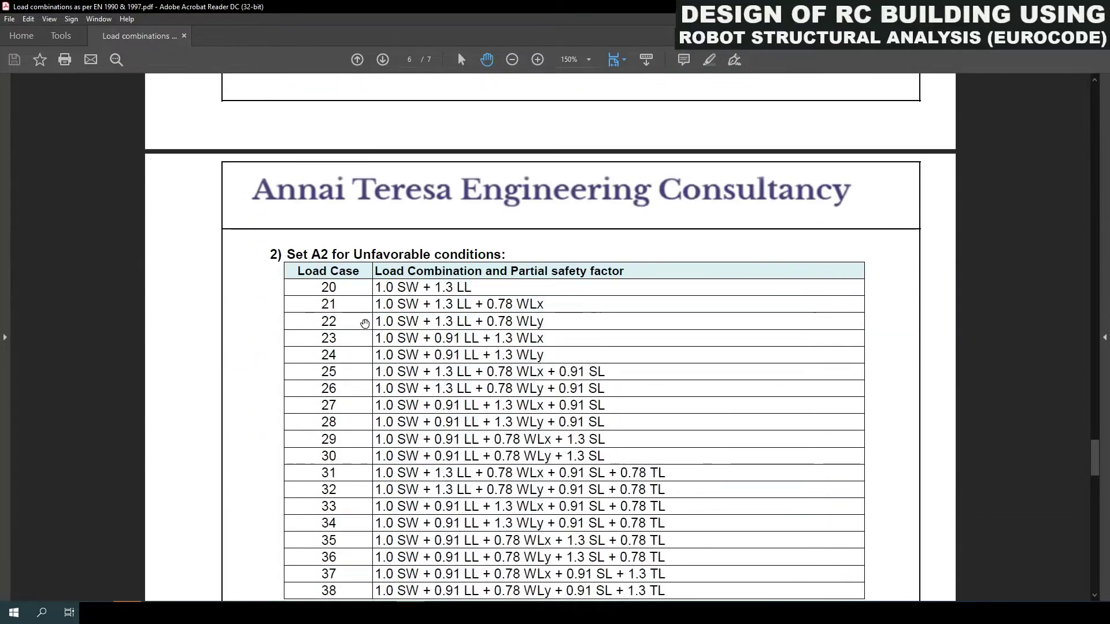
pyautogui.scroll(-1, 365, 324)
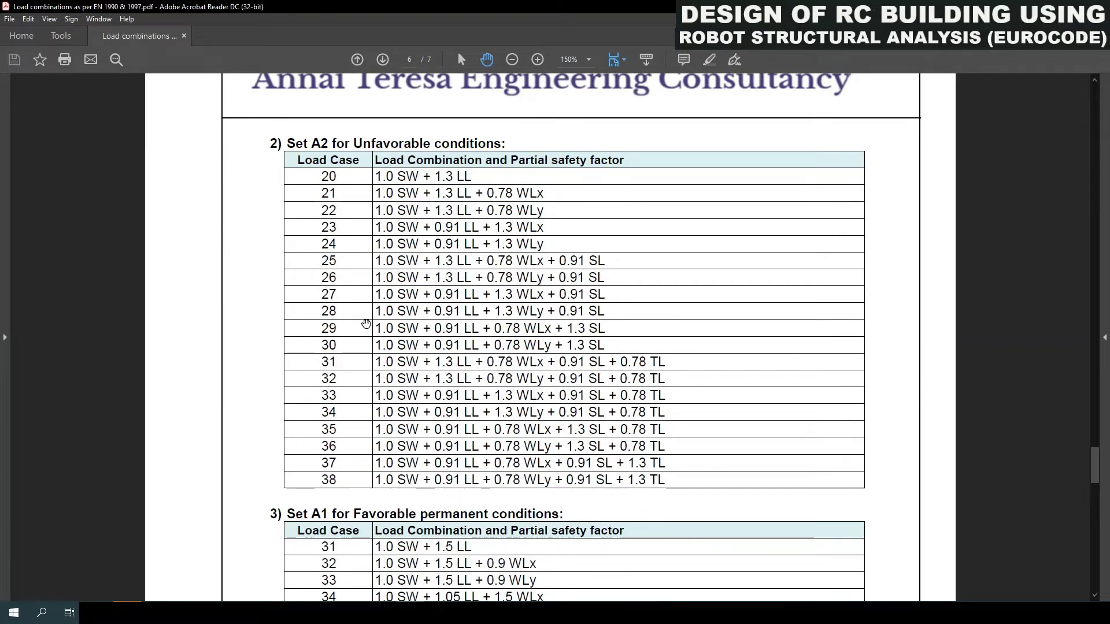
pyautogui.scroll(-1, 366, 324)
pyautogui.scroll(-3, 366, 324)
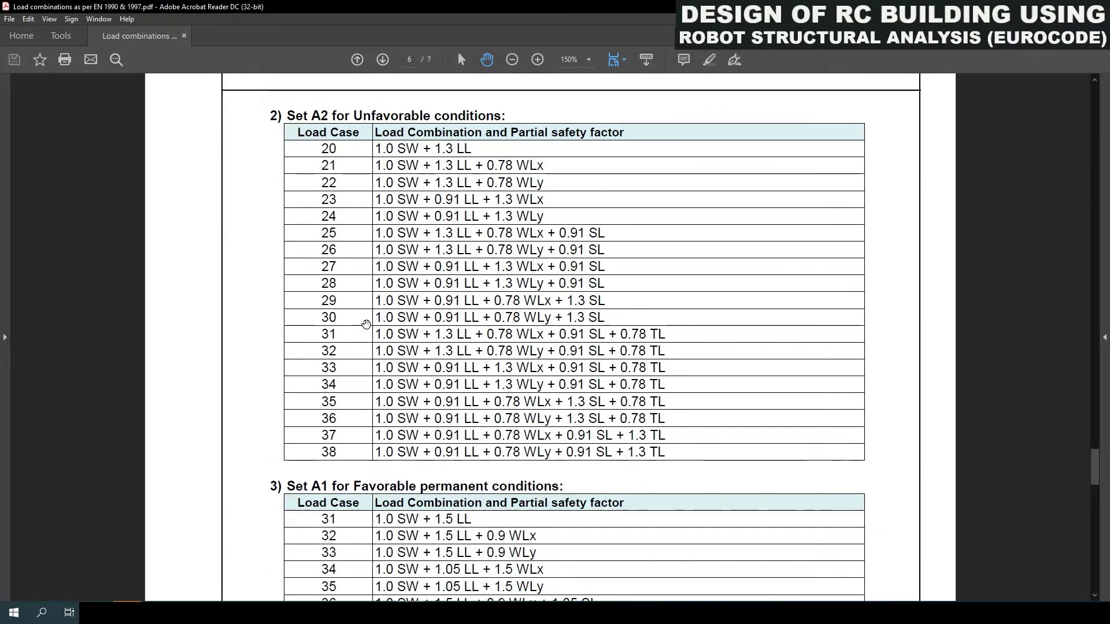
pyautogui.scroll(-2, 366, 324)
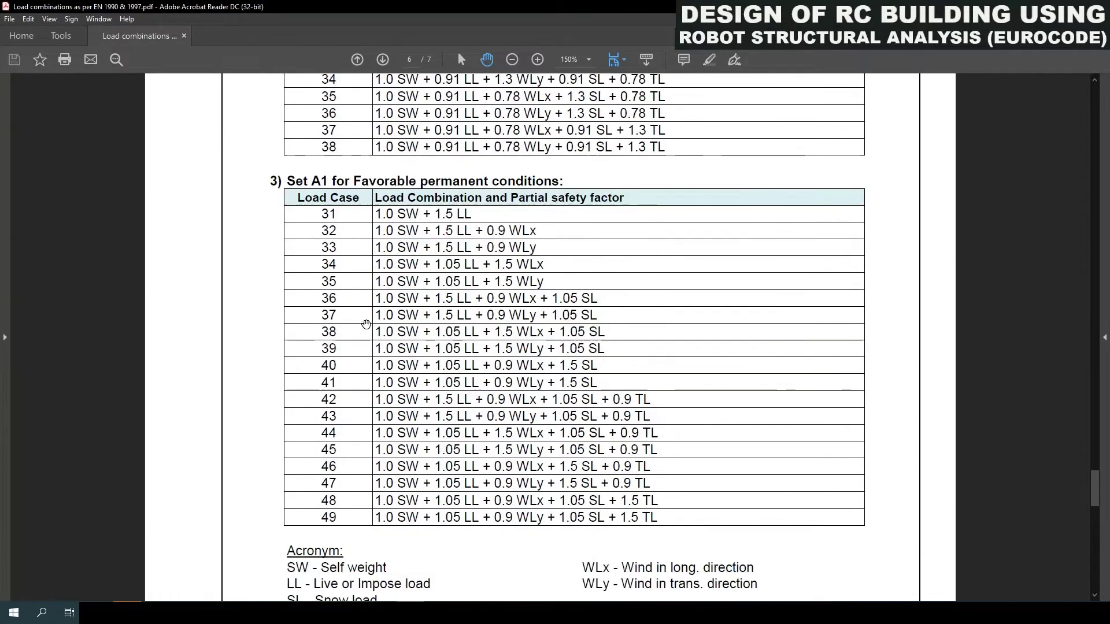
pyautogui.scroll(2, 366, 323)
pyautogui.scroll(20, 366, 324)
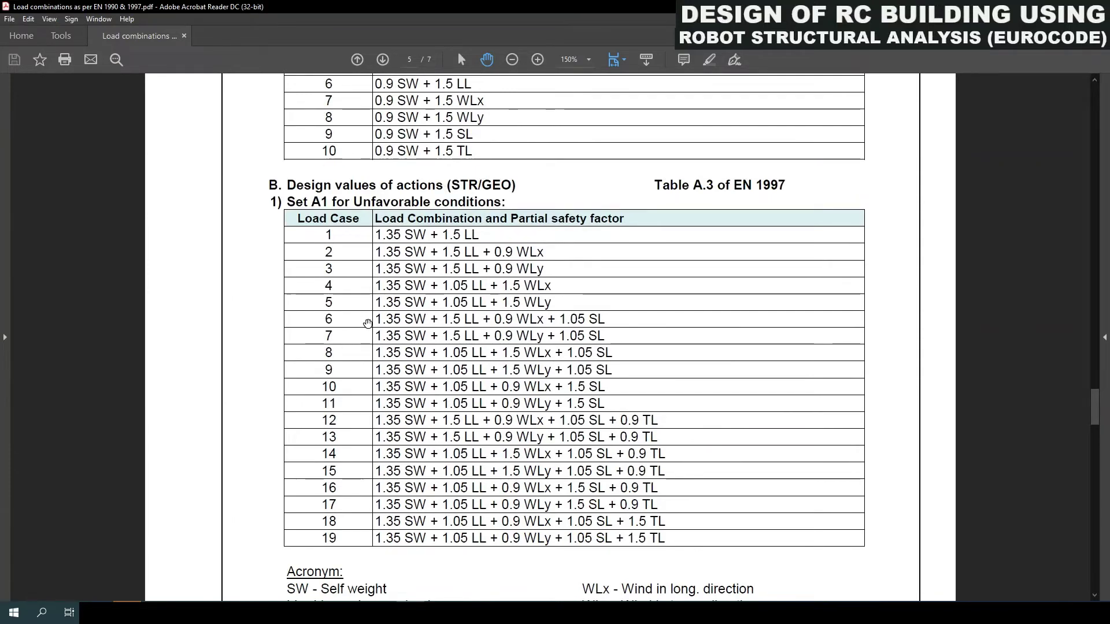
pyautogui.scroll(-11, 367, 323)
pyautogui.scroll(-10, 368, 324)
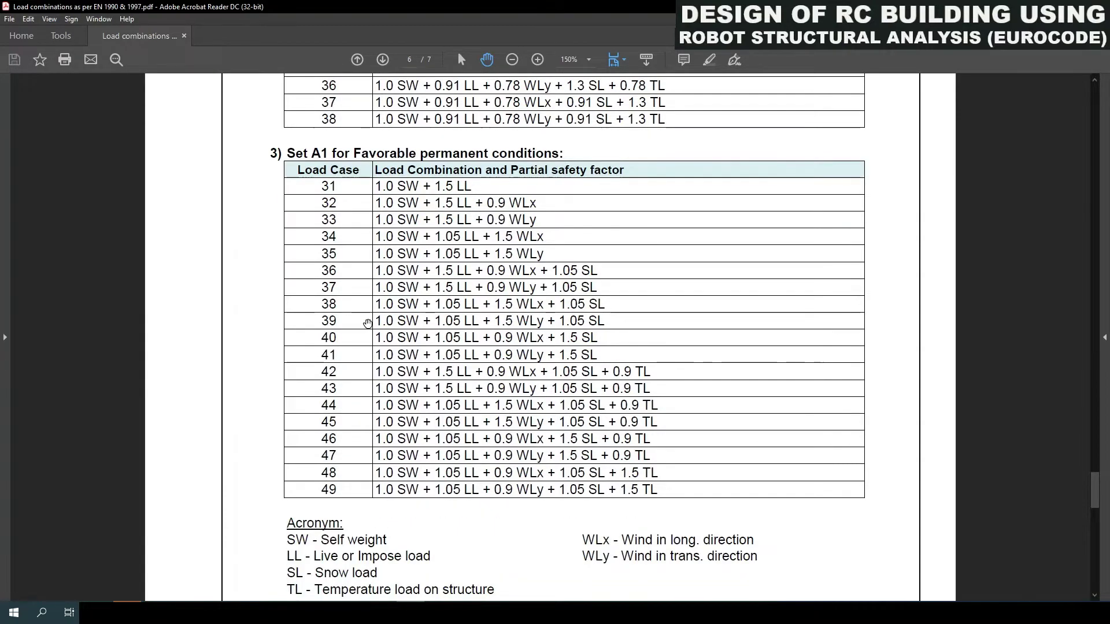
# Examine the serviceability limit state combinations and the codes and standards section at the end of the document
pyautogui.scroll(-3, 368, 323)
pyautogui.scroll(-2, 368, 323)
pyautogui.scroll(-5, 368, 323)
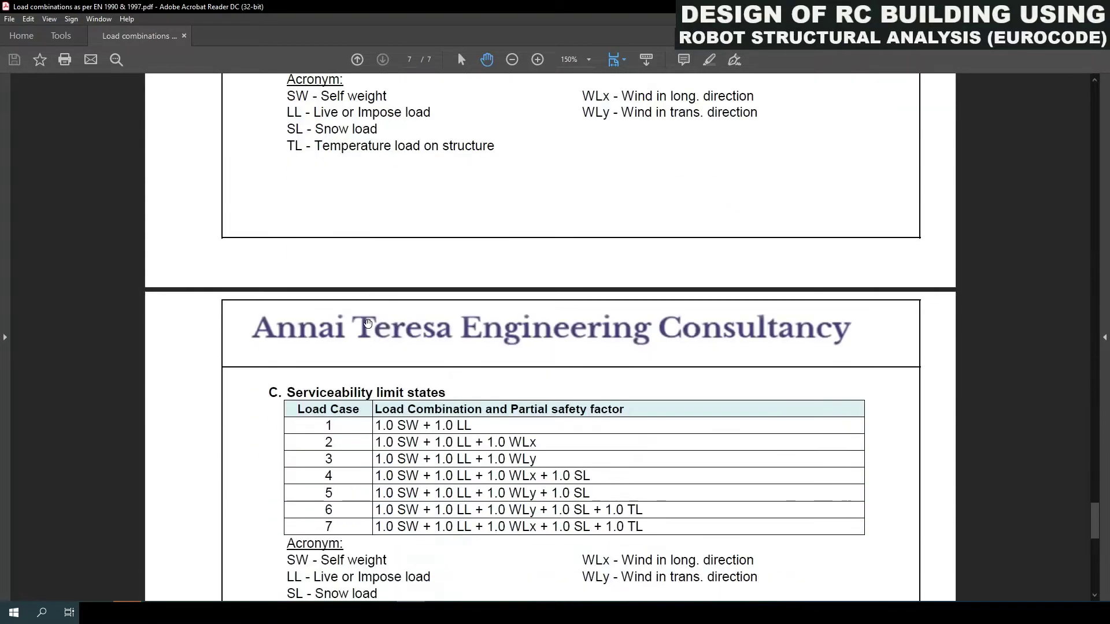
pyautogui.scroll(-1, 367, 323)
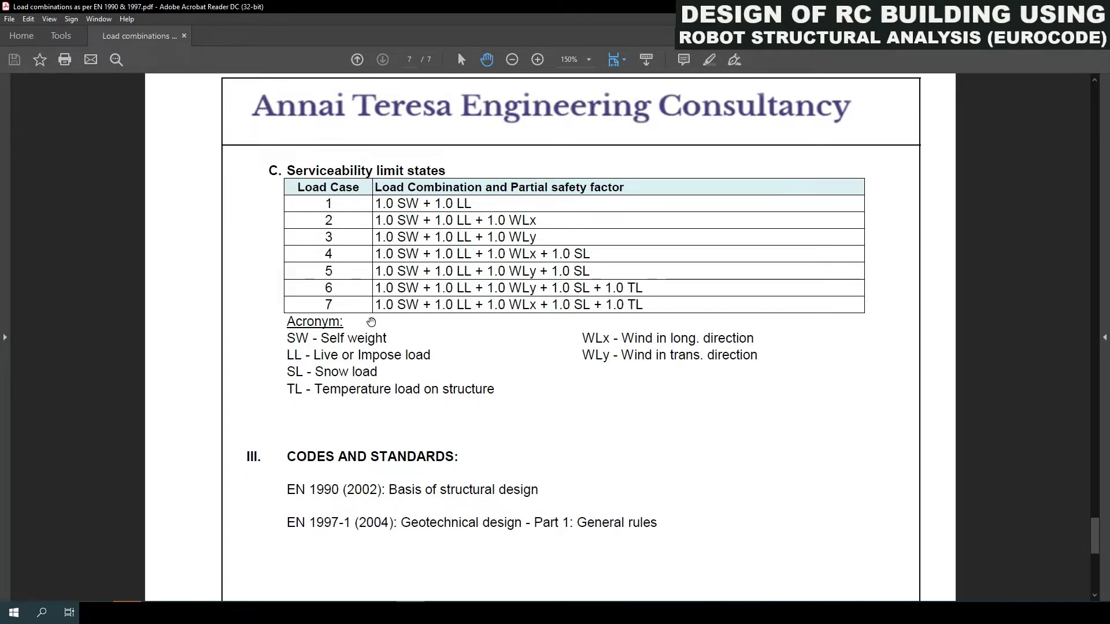
pyautogui.scroll(-10, 371, 322)
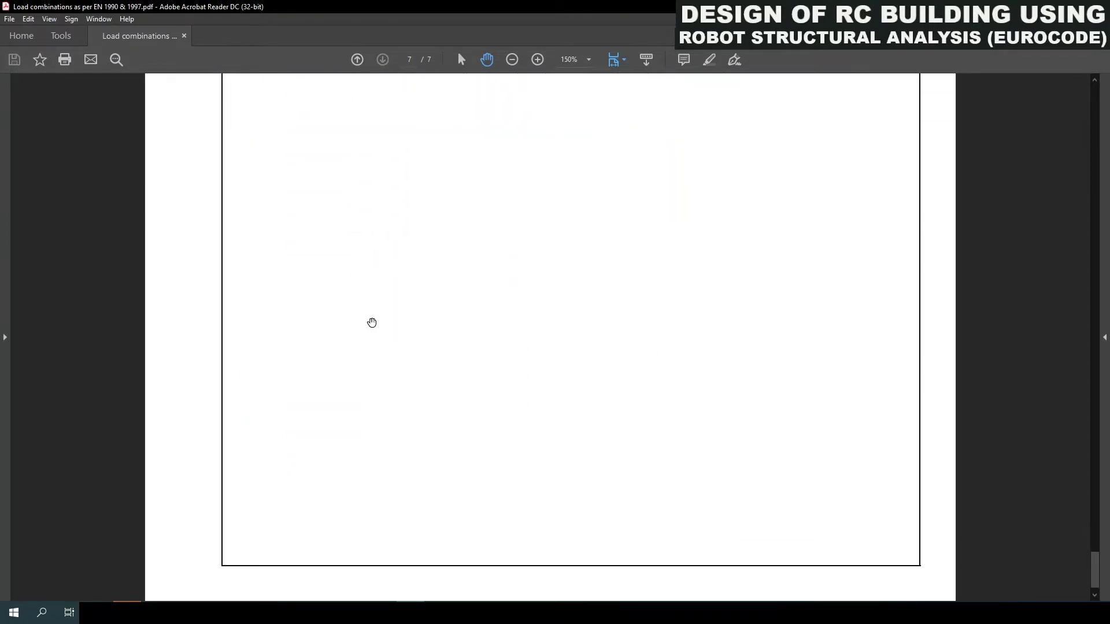
pyautogui.scroll(10, 372, 323)
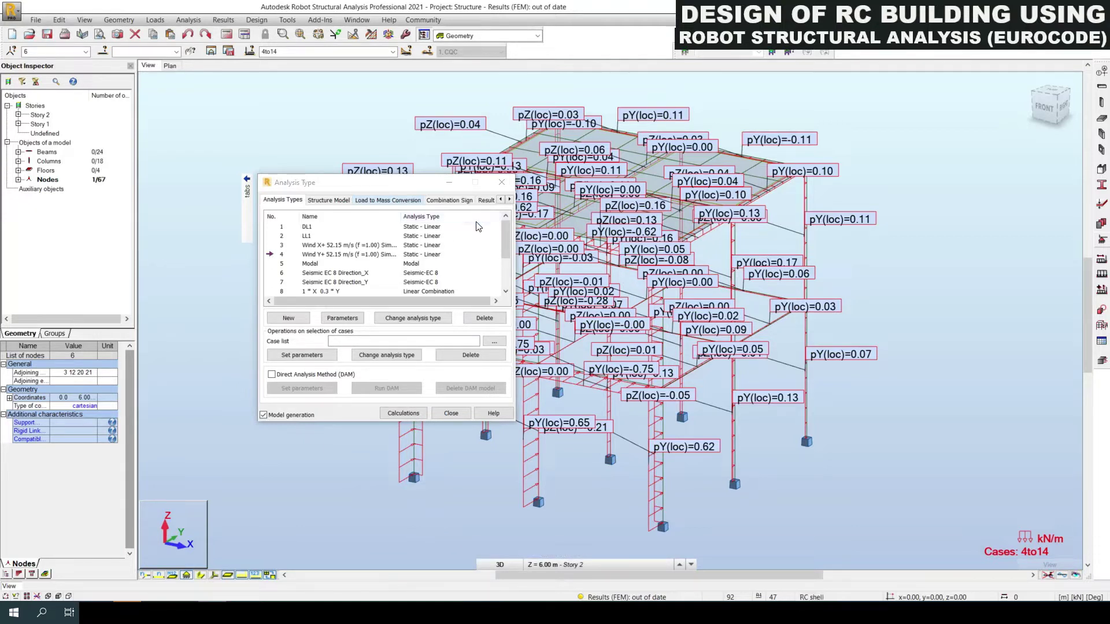
# Switch to Robot Structural Analysis, close the Analysis Type dialog and hide the load symbols and values on the 3D model
pyautogui.click(502, 182)
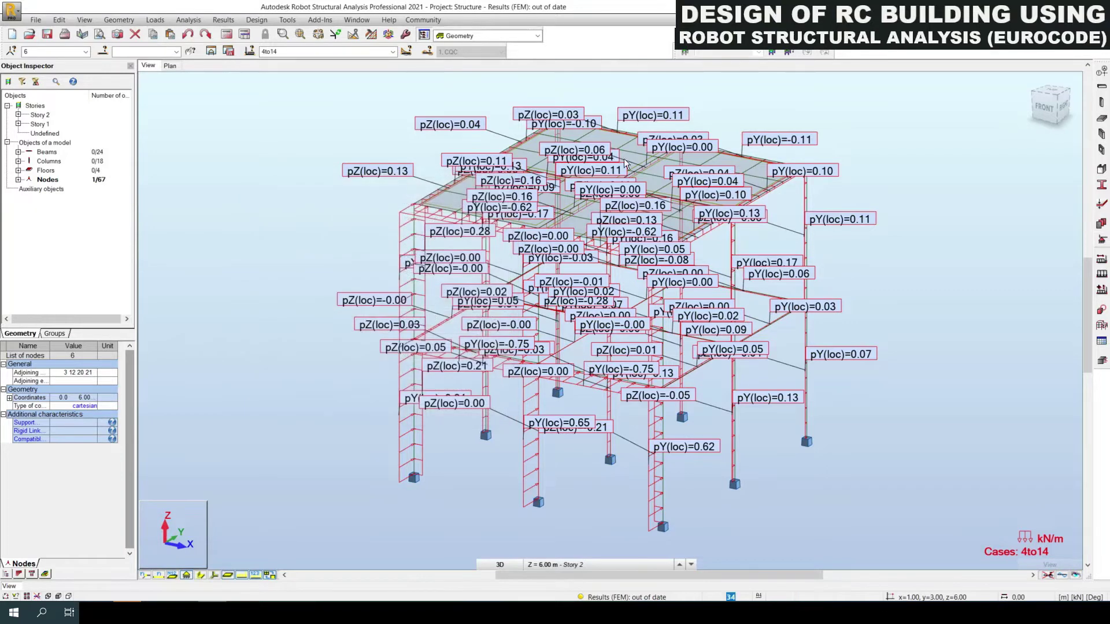
pyautogui.click(1048, 576)
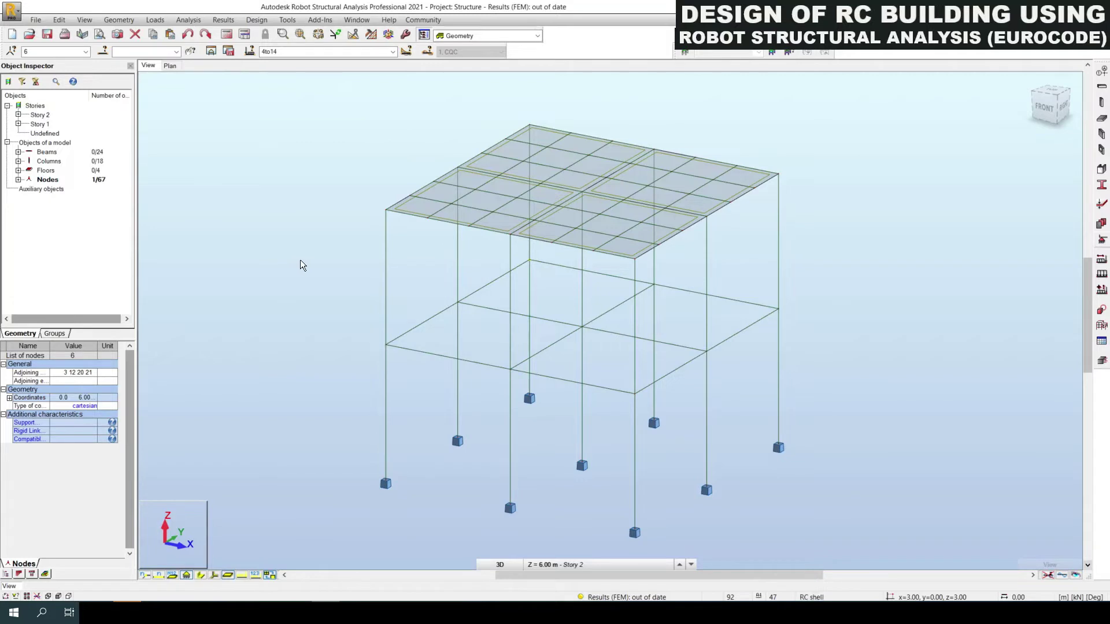
pyautogui.click(156, 21)
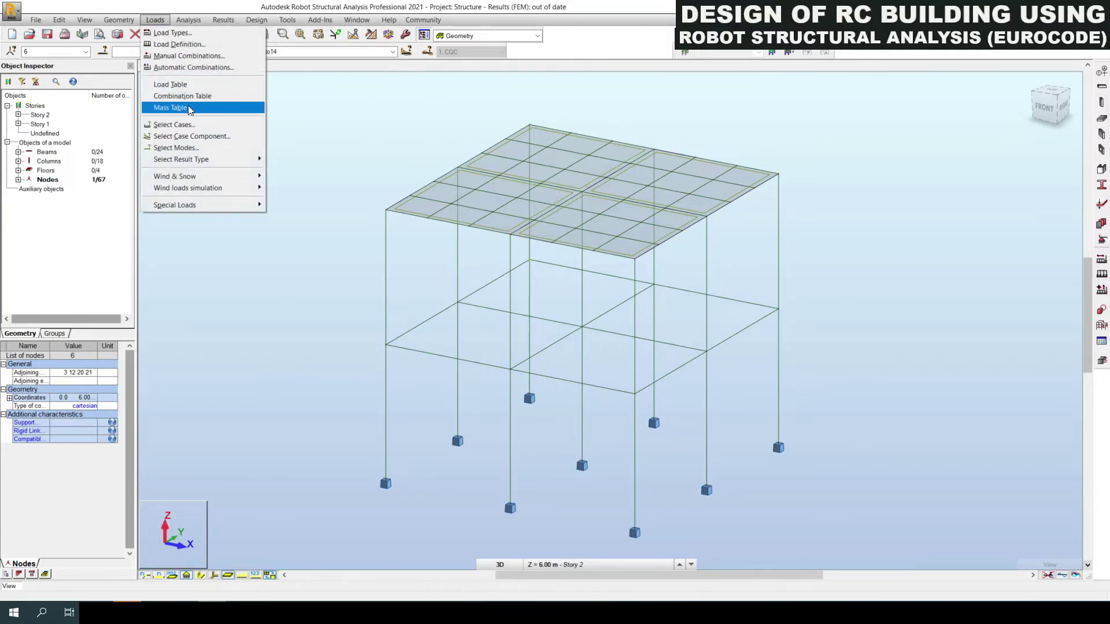
pyautogui.click(186, 56)
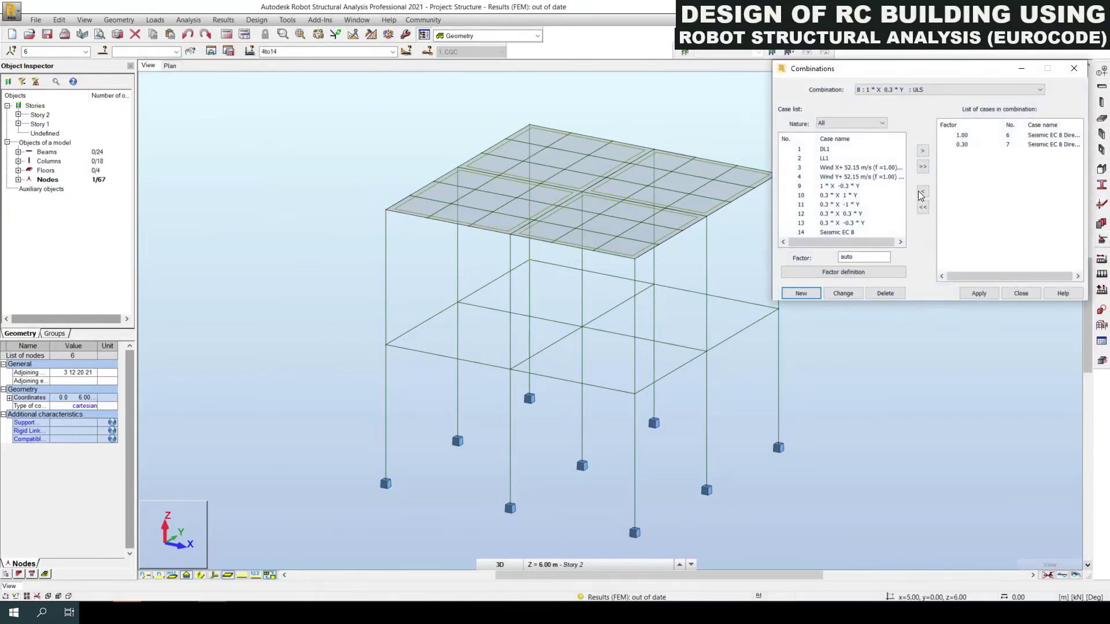
pyautogui.moveTo(867, 76); pyautogui.dragTo(451, 244)
pyautogui.click(385, 461)
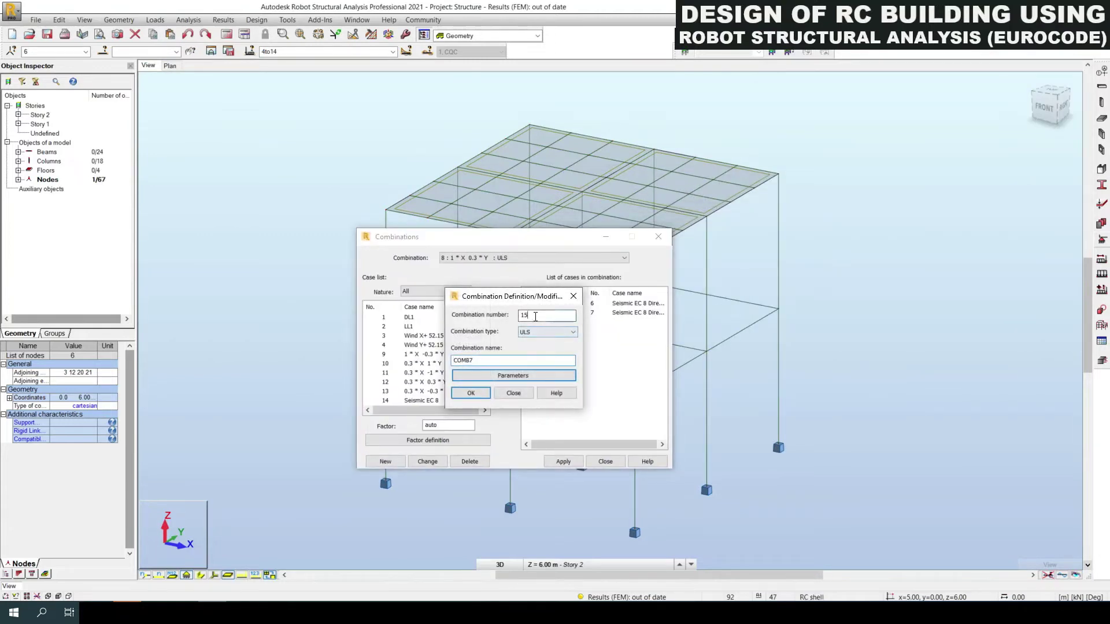
pyautogui.click(543, 333)
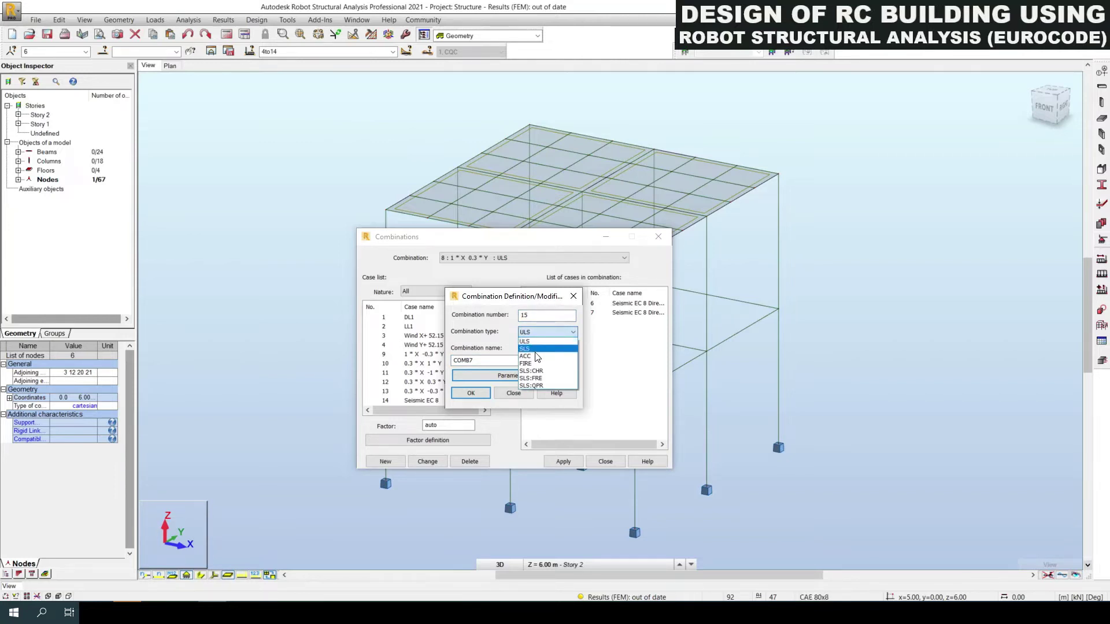
pyautogui.click(479, 364)
pyautogui.doubleClick(461, 362)
pyautogui.click(512, 394)
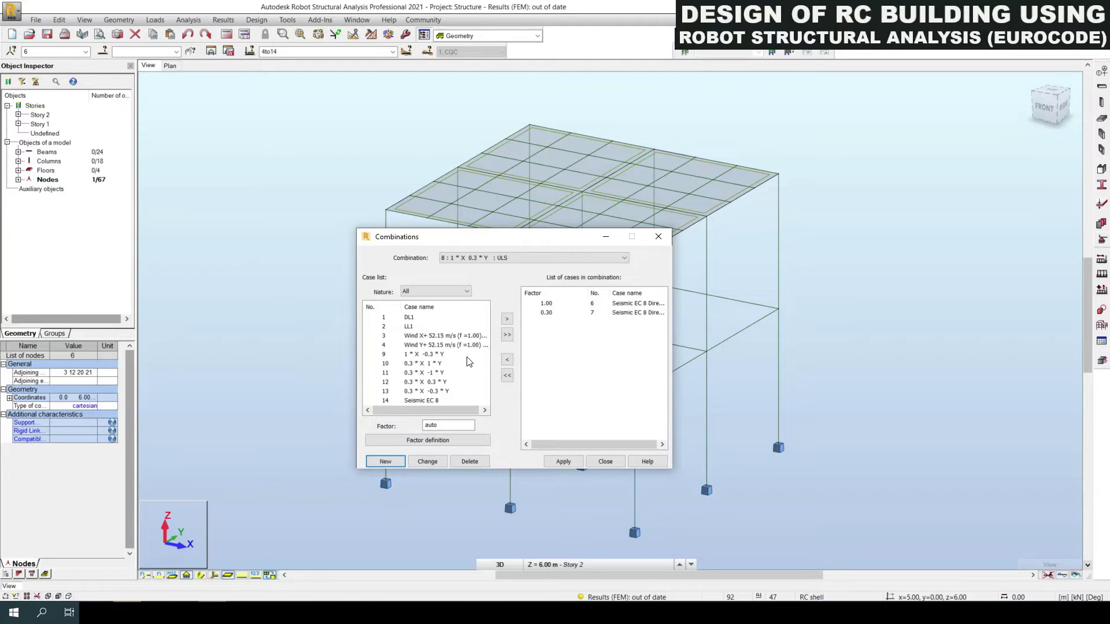
pyautogui.click(658, 240)
# Generate full automatic load combinations according to EN 1990:2002
pyautogui.click(118, 21)
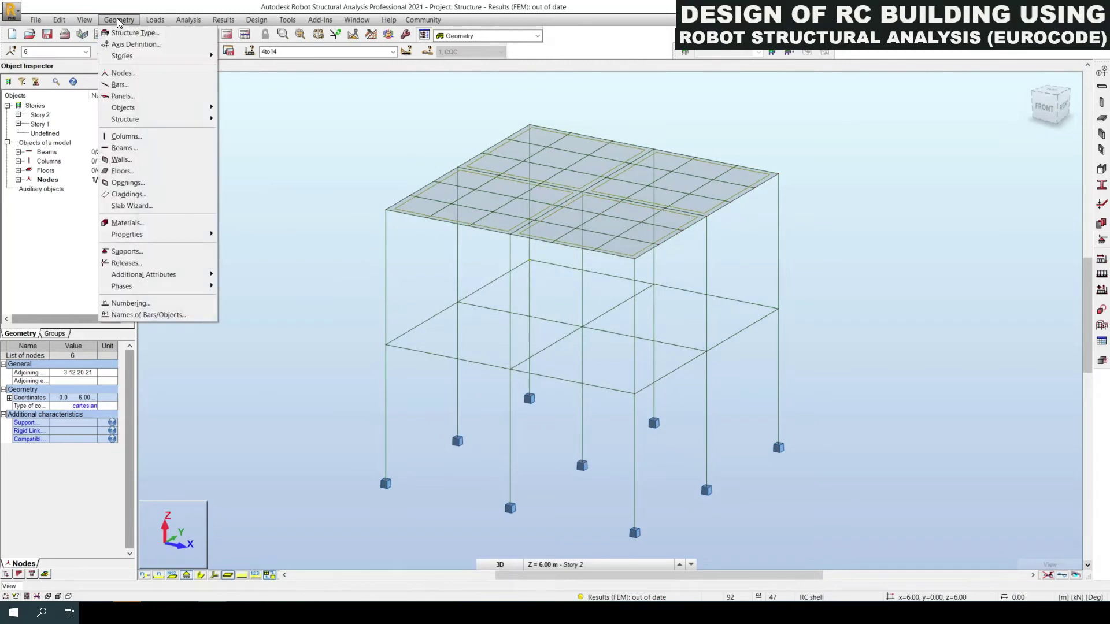
pyautogui.moveTo(149, 21)
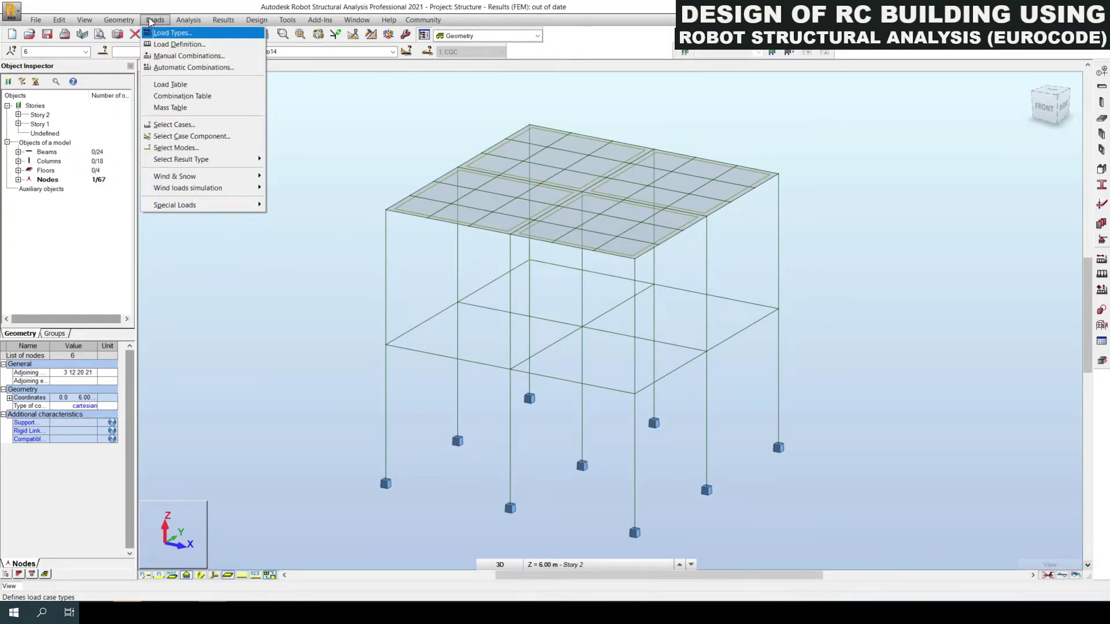
pyautogui.click(163, 70)
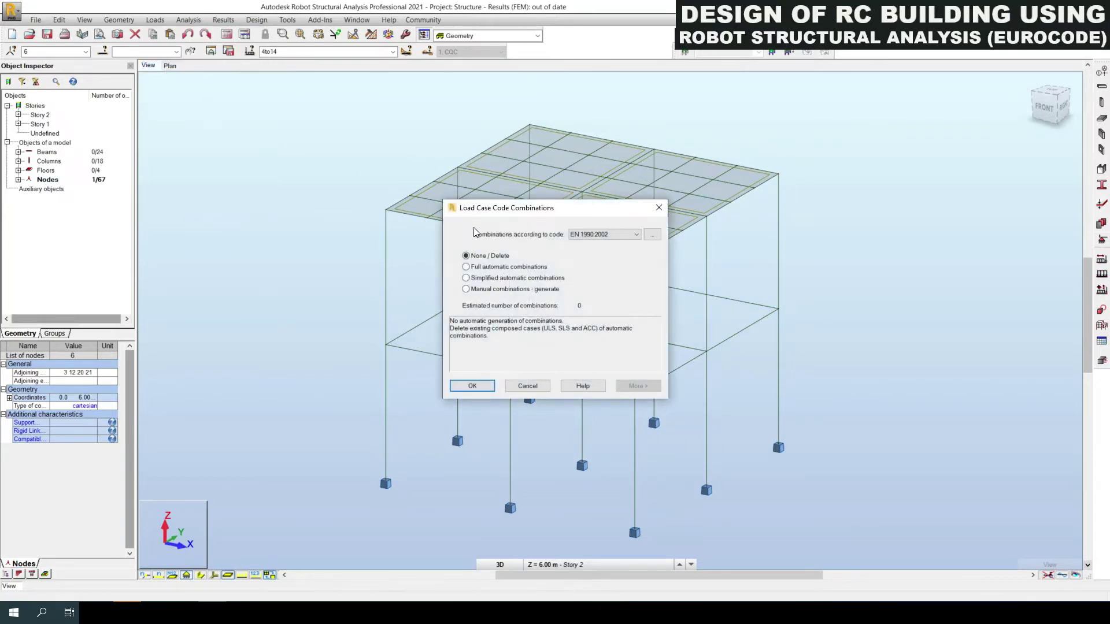
pyautogui.moveTo(483, 209); pyautogui.dragTo(388, 243)
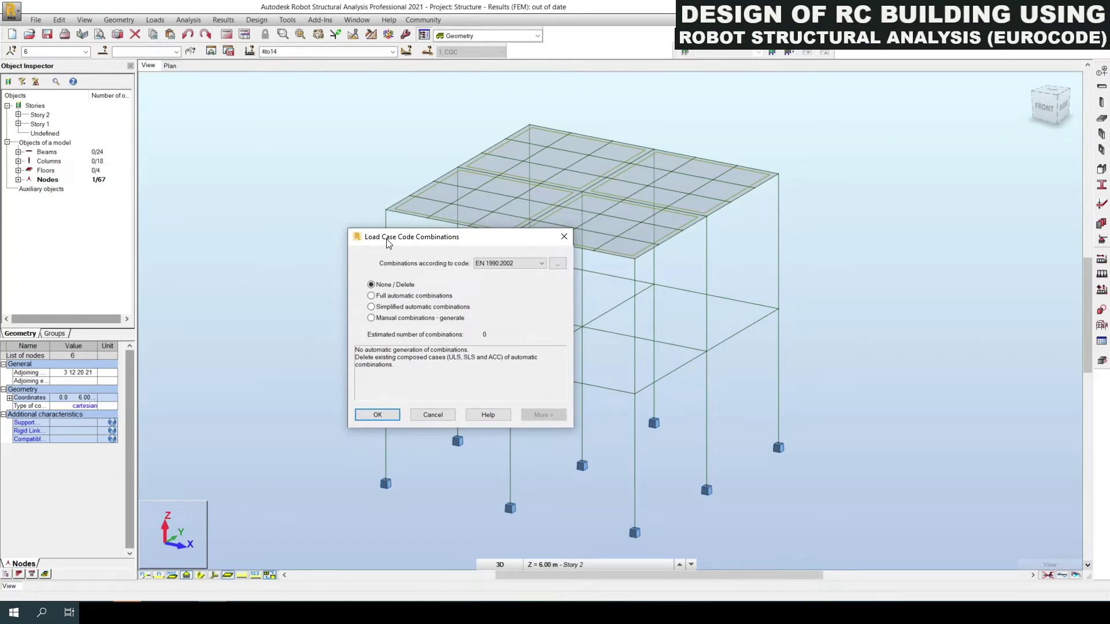
pyautogui.click(406, 297)
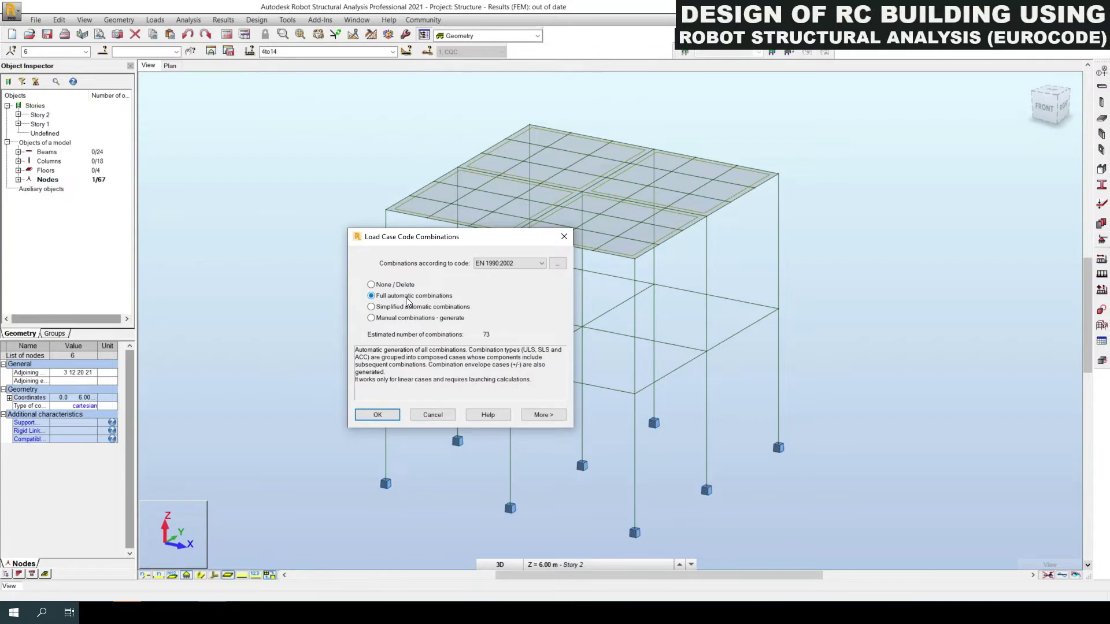
pyautogui.click(522, 264)
pyautogui.click(522, 266)
pyautogui.click(522, 265)
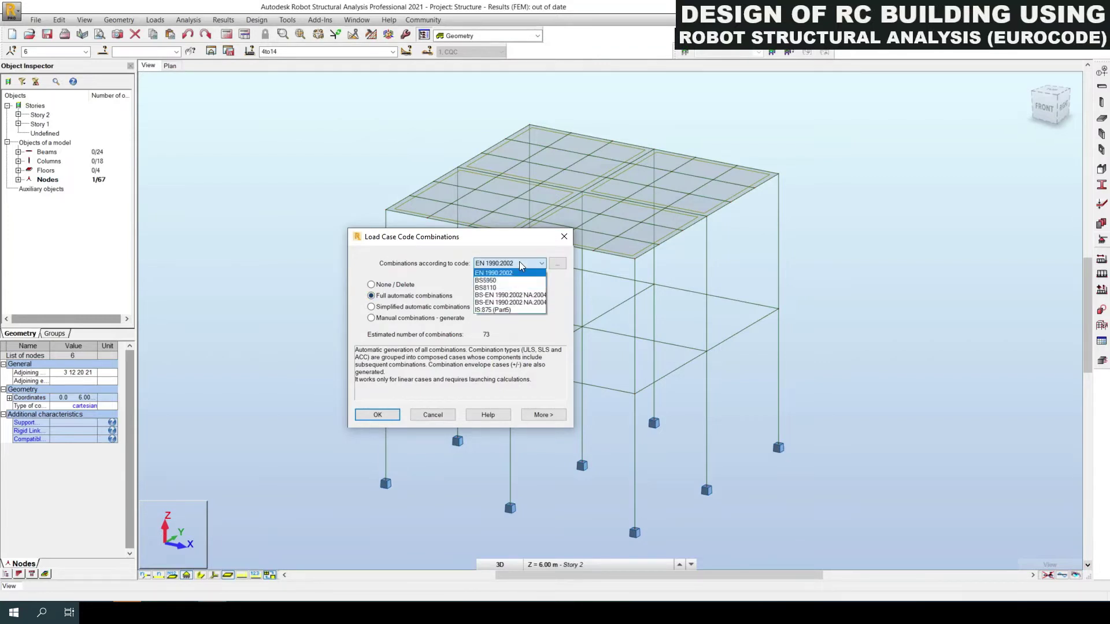
pyautogui.click(522, 266)
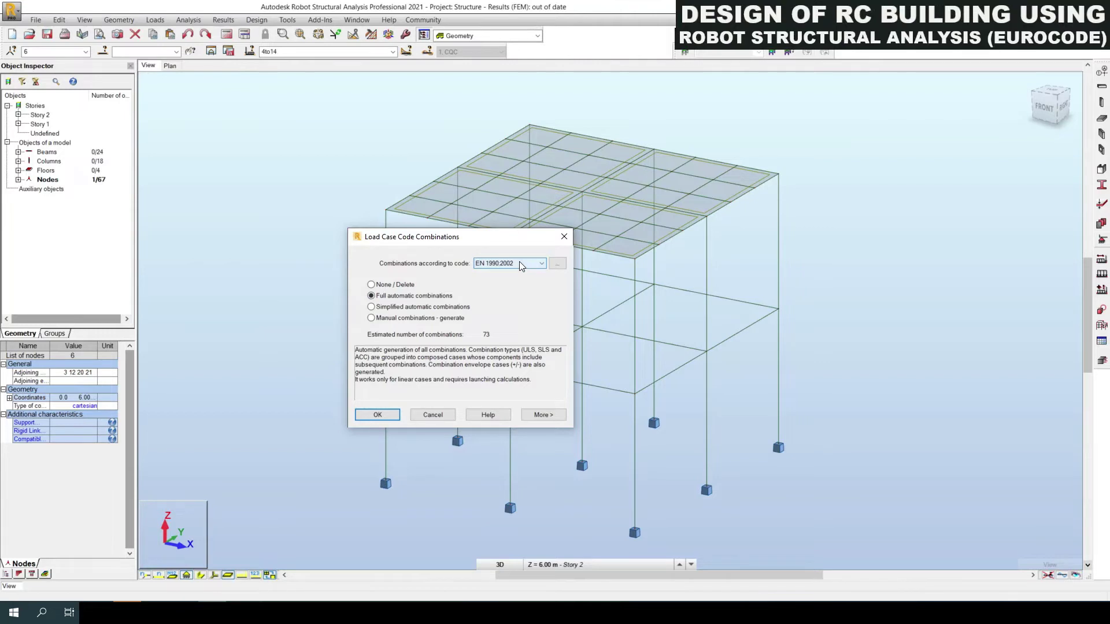
pyautogui.click(381, 416)
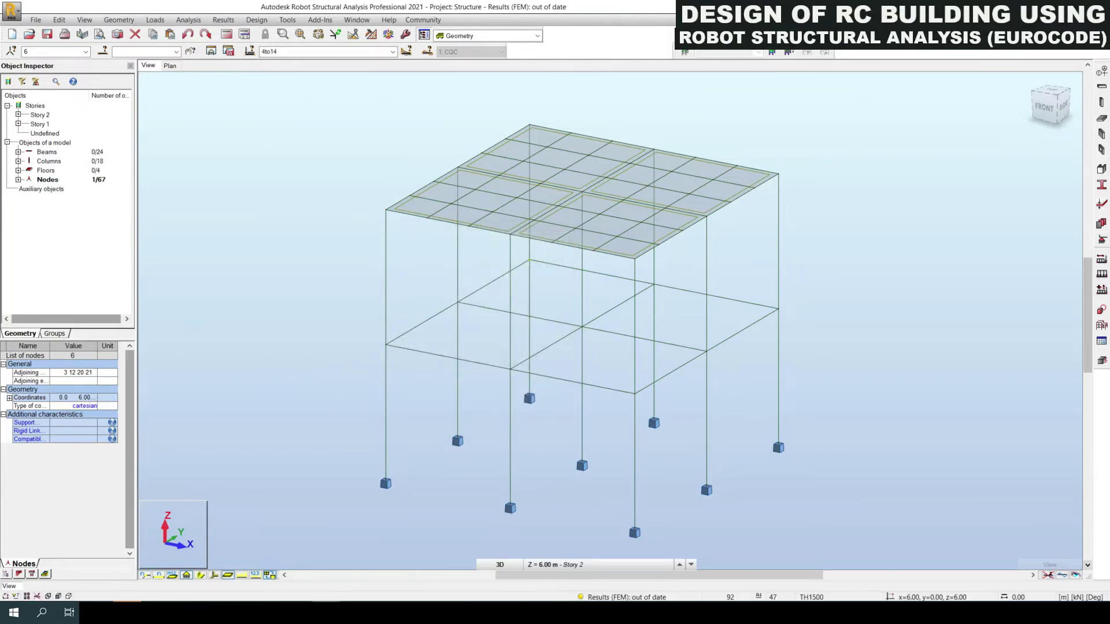
# Run the structural calculations and open the required reinforcement design of RC members
pyautogui.click(228, 36)
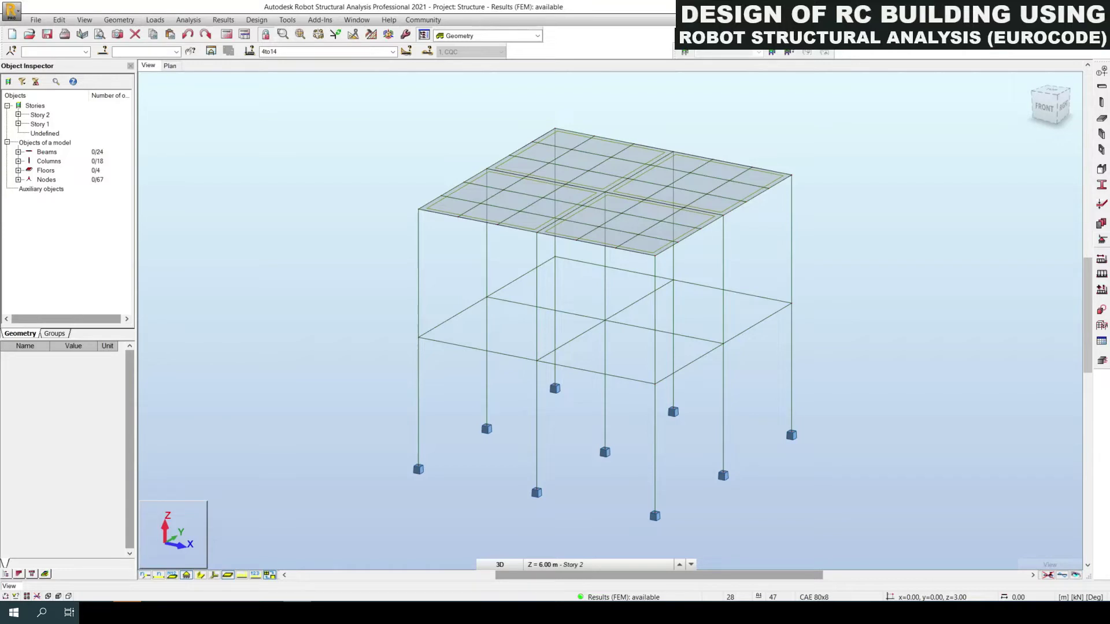
pyautogui.click(256, 20)
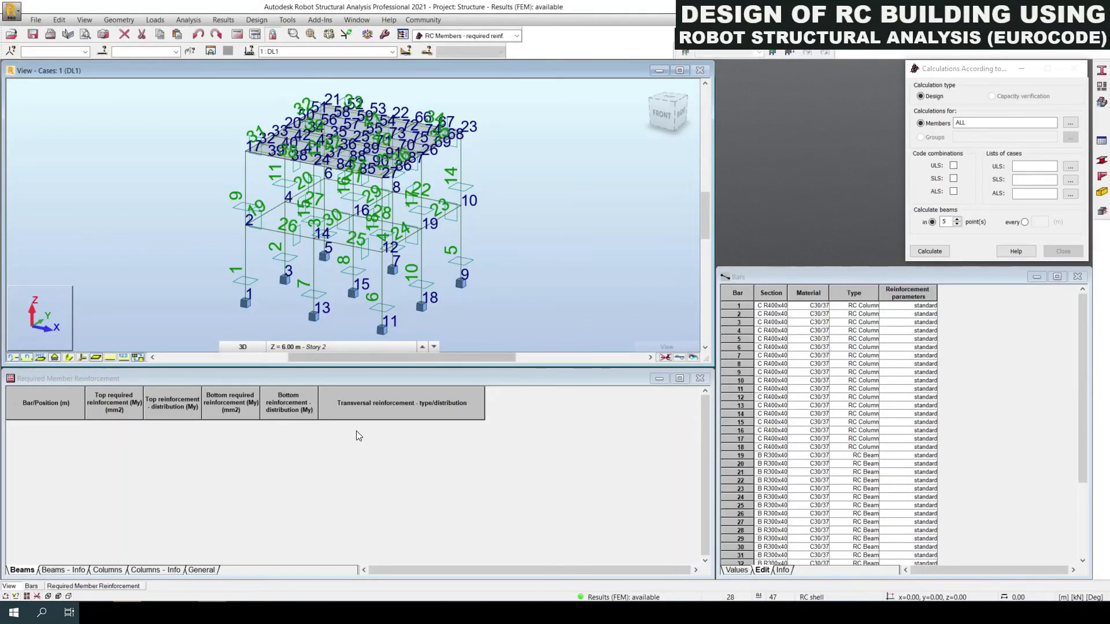
# Examine the section, material, type and reinforcement parameters of all columns and beams in the Bars table
pyautogui.click(764, 278)
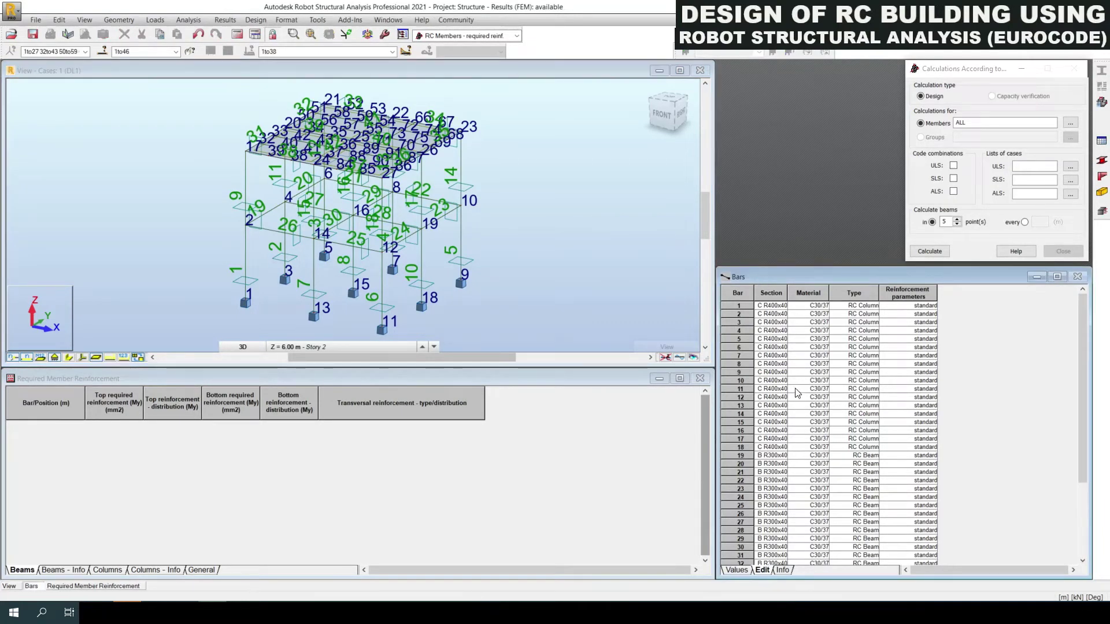
pyautogui.scroll(-2, 828, 378)
pyautogui.scroll(2, 827, 376)
pyautogui.scroll(-2, 812, 343)
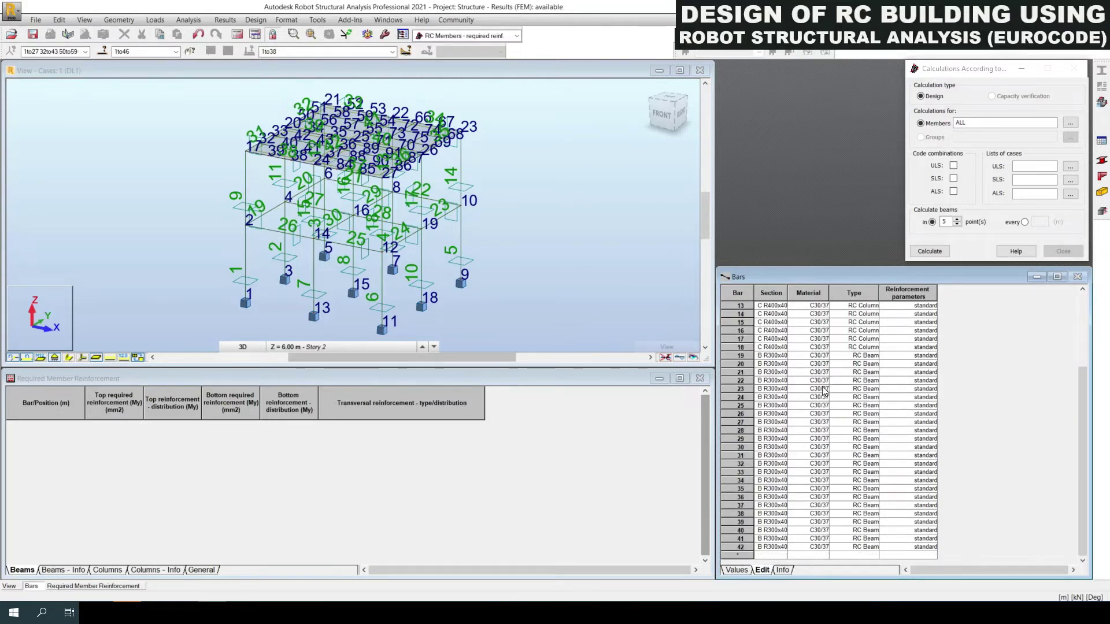
pyautogui.scroll(2, 800, 375)
pyautogui.scroll(-2, 810, 474)
pyautogui.scroll(2, 836, 543)
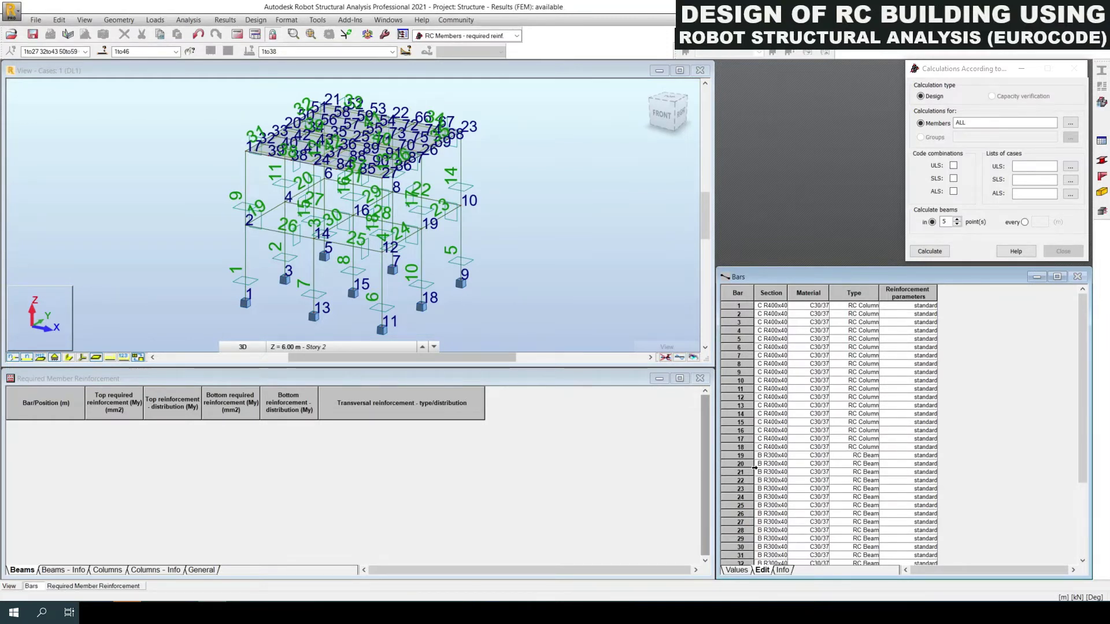
pyautogui.scroll(-4, 908, 480)
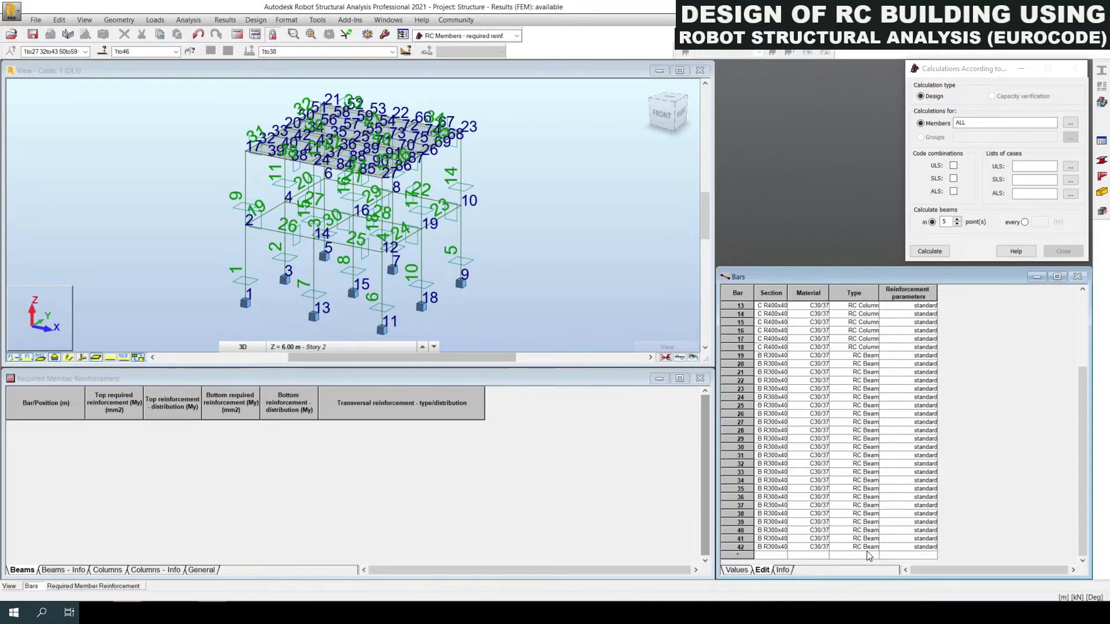
pyautogui.scroll(4, 872, 546)
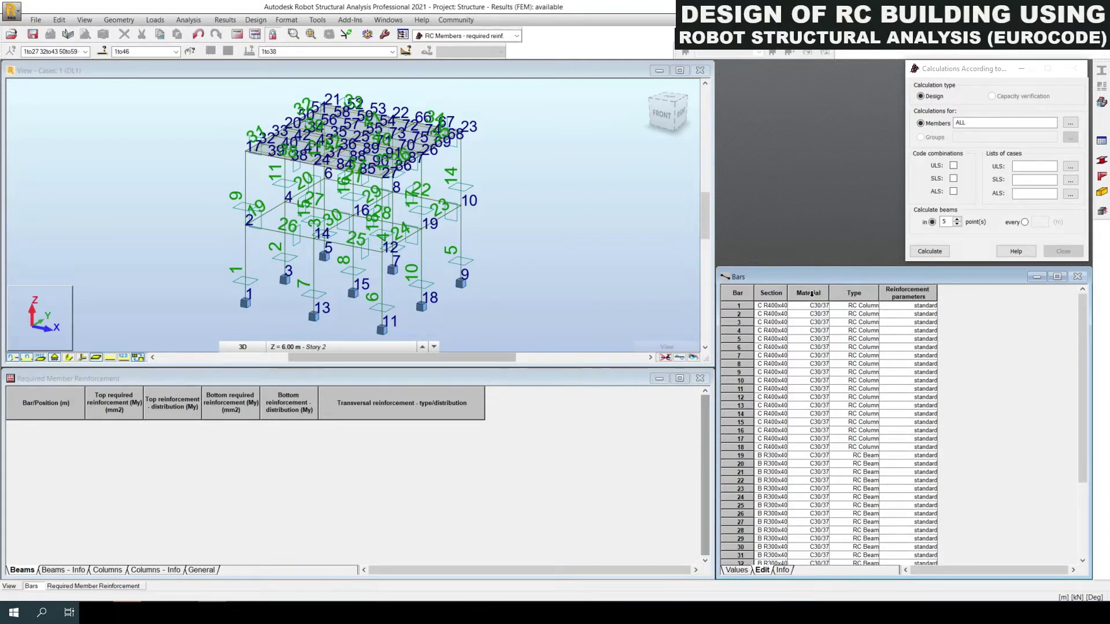
pyautogui.scroll(-4, 816, 345)
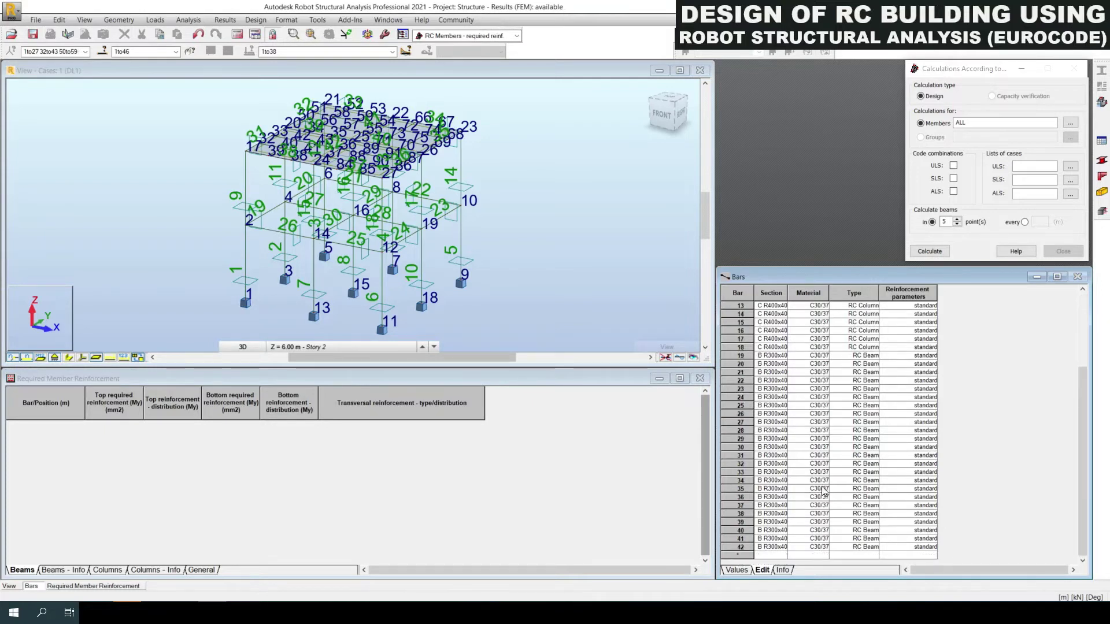
pyautogui.scroll(3, 824, 492)
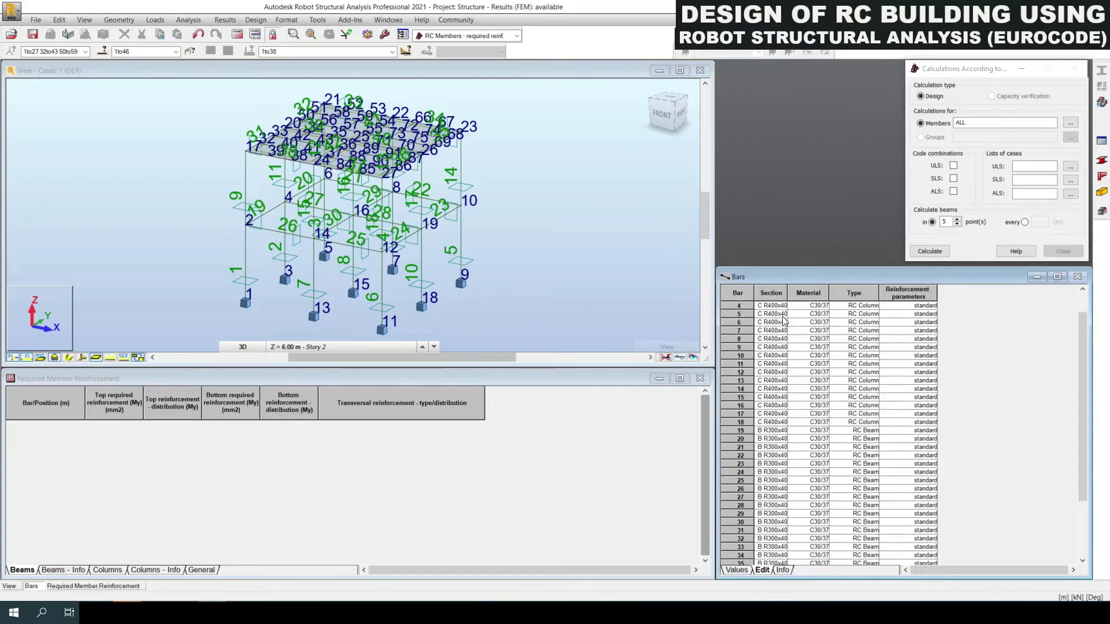
# Include the ULS, SLS and ALS code combinations in the required reinforcement design of all members
pyautogui.click(970, 126)
pyautogui.click(243, 347)
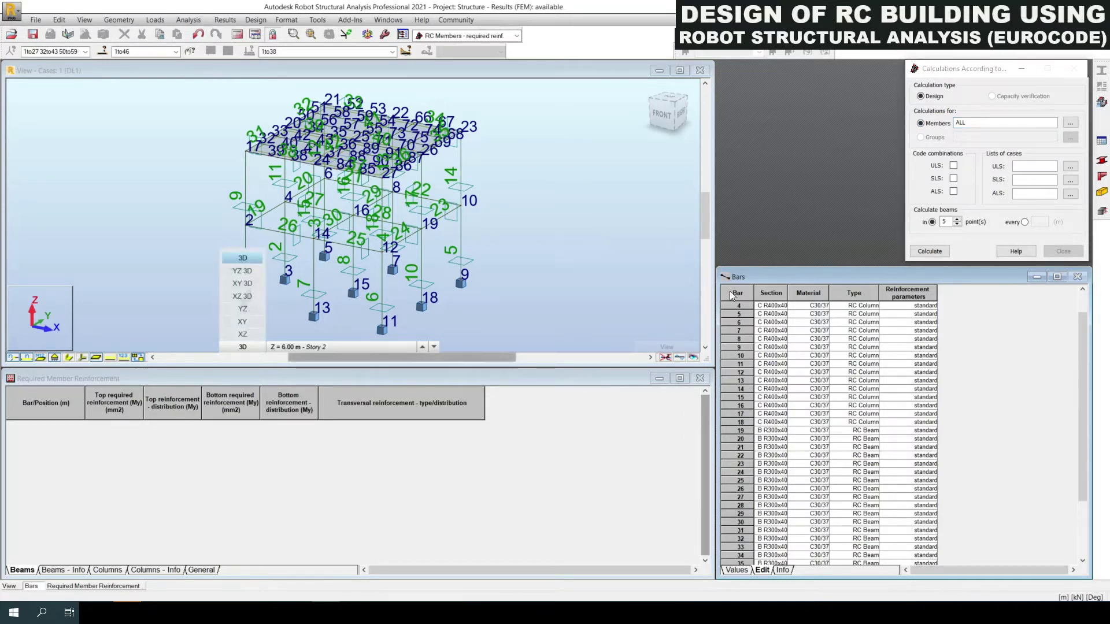
pyautogui.click(956, 123)
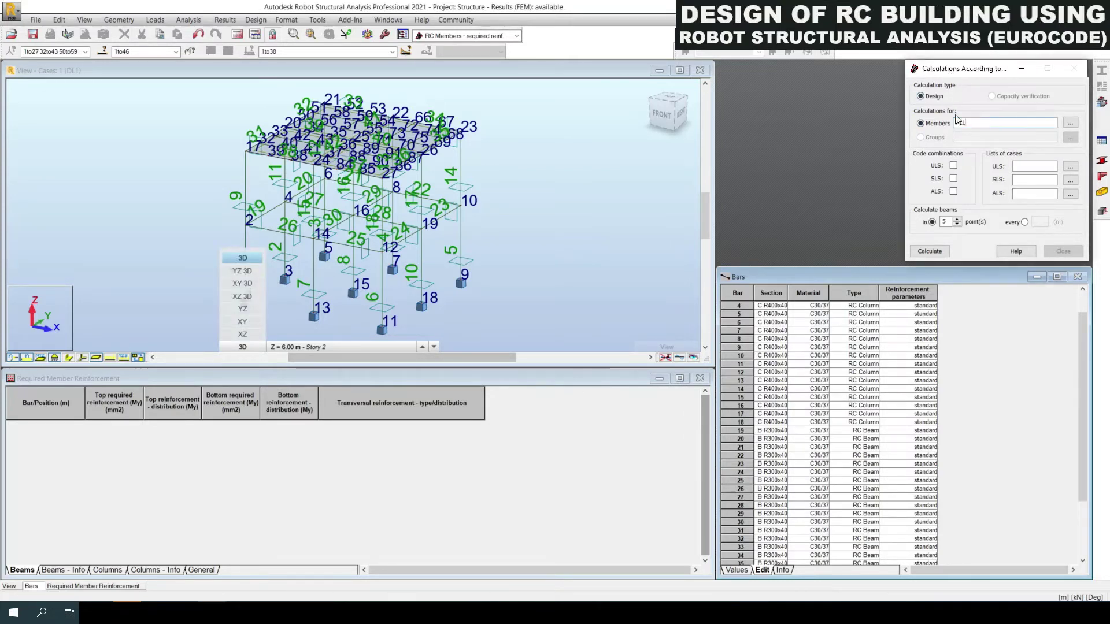
pyautogui.click(954, 166)
pyautogui.click(954, 179)
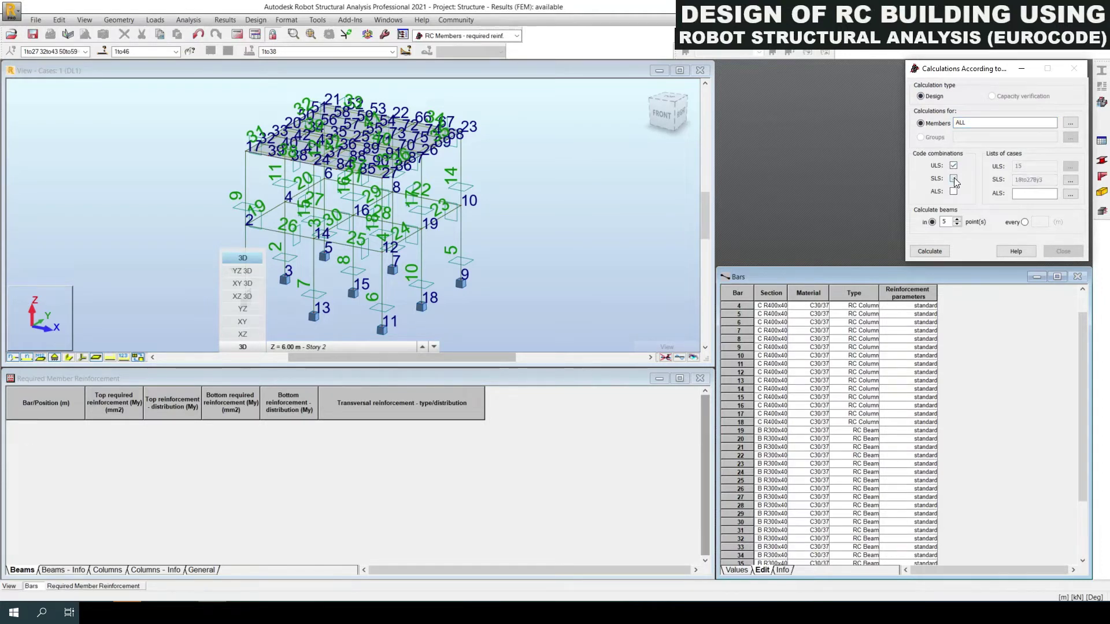
pyautogui.click(954, 191)
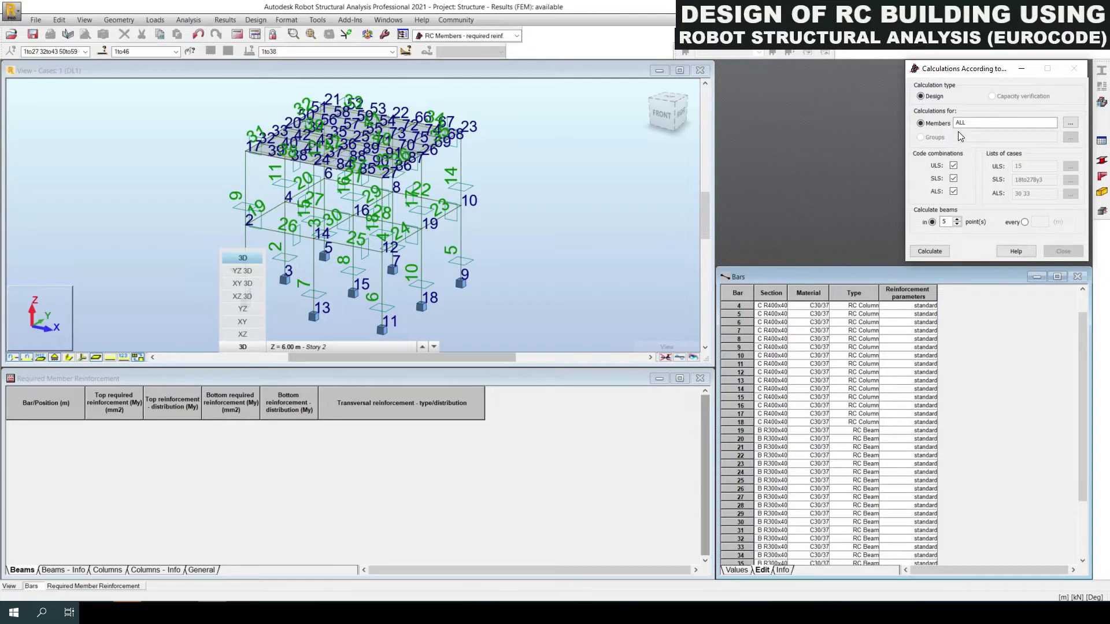
# Calculate the required reinforcement for all members and close the calculation report
pyautogui.click(975, 123)
pyautogui.doubleClick(974, 123)
pyautogui.click(930, 252)
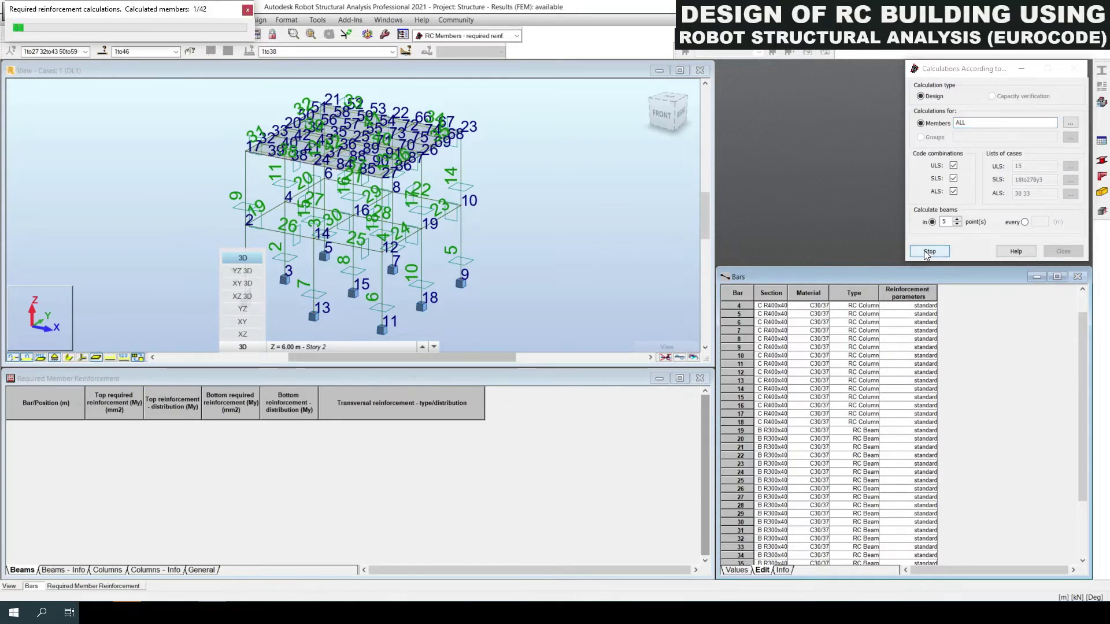
pyautogui.moveTo(87, 15); pyautogui.dragTo(269, 268)
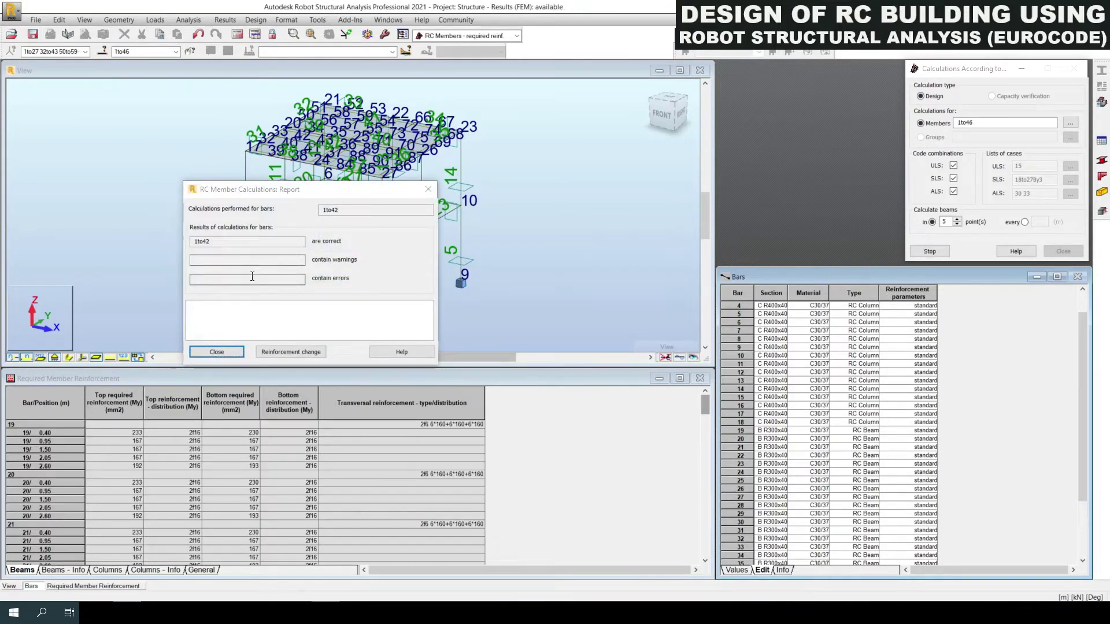
pyautogui.click(209, 353)
# Highlight beam 19 in the 3D model from its reinforcement results and hide the node and bar numbers
pyautogui.click(99, 410)
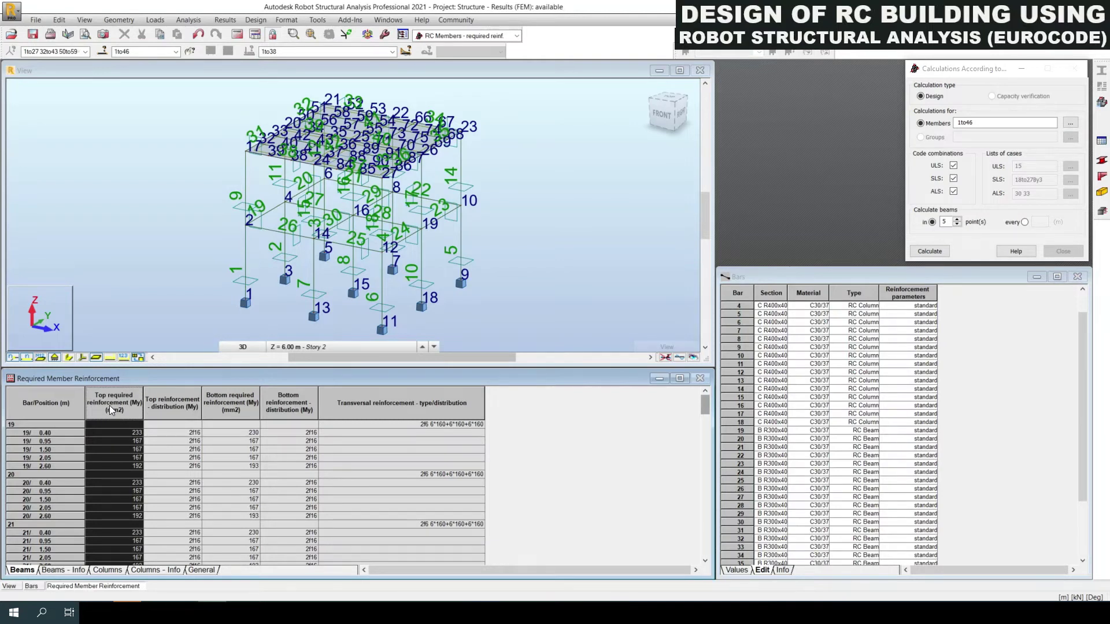
pyautogui.scroll(-20, 96, 491)
pyautogui.scroll(20, 112, 484)
pyautogui.click(20, 433)
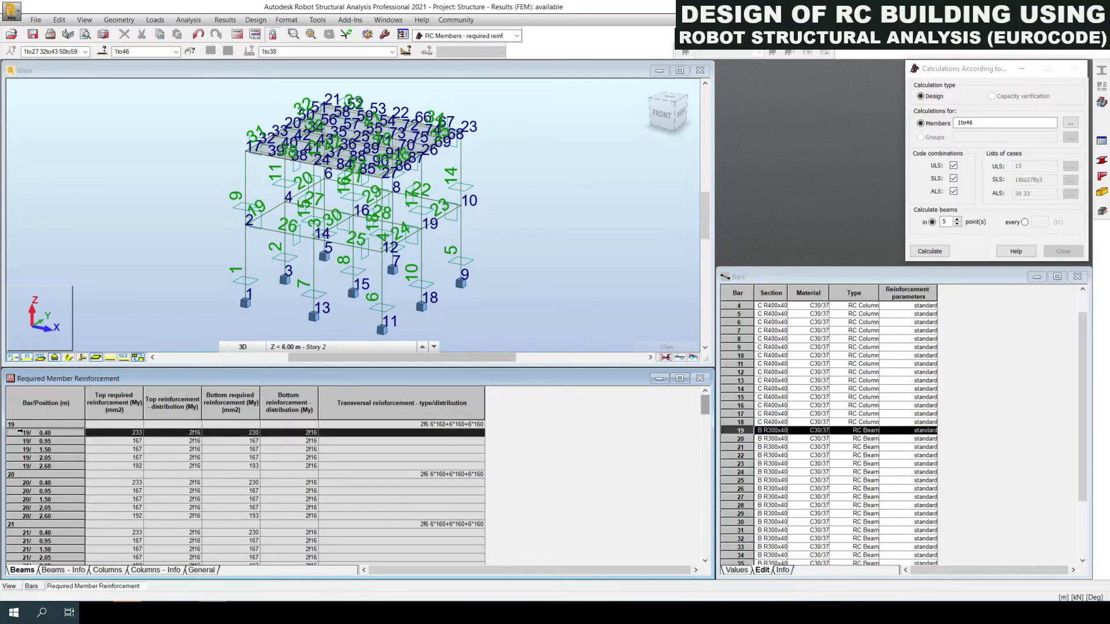
pyautogui.scroll(2, 265, 196)
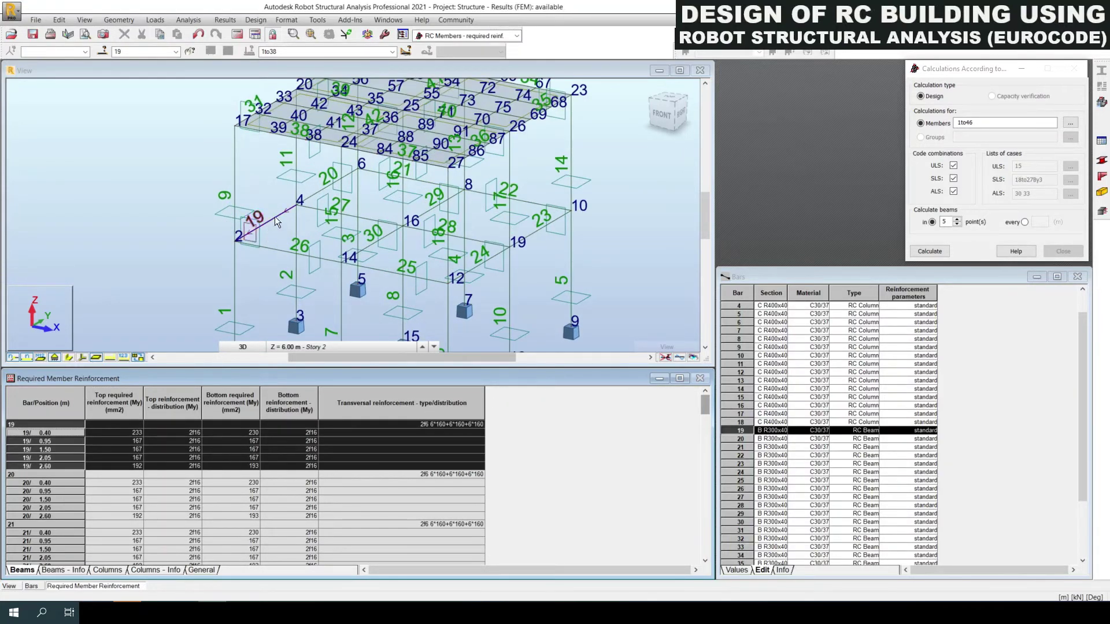
pyautogui.click(571, 329)
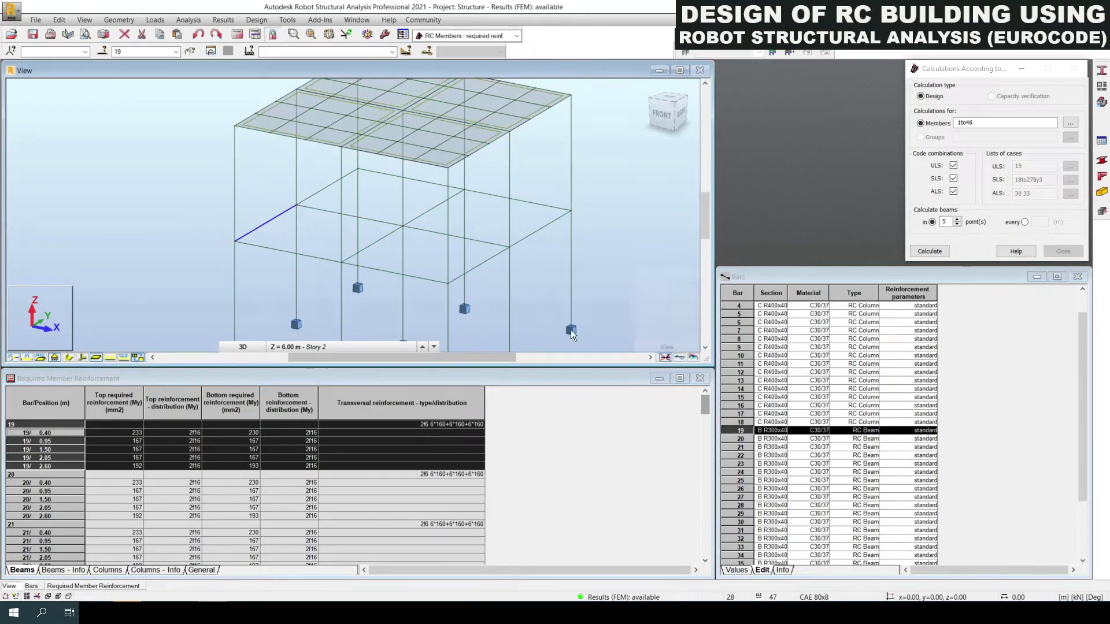
# Examine beam 19's top and bottom required reinforcement and distribution, and review the results of the remaining beams
pyautogui.click(122, 433)
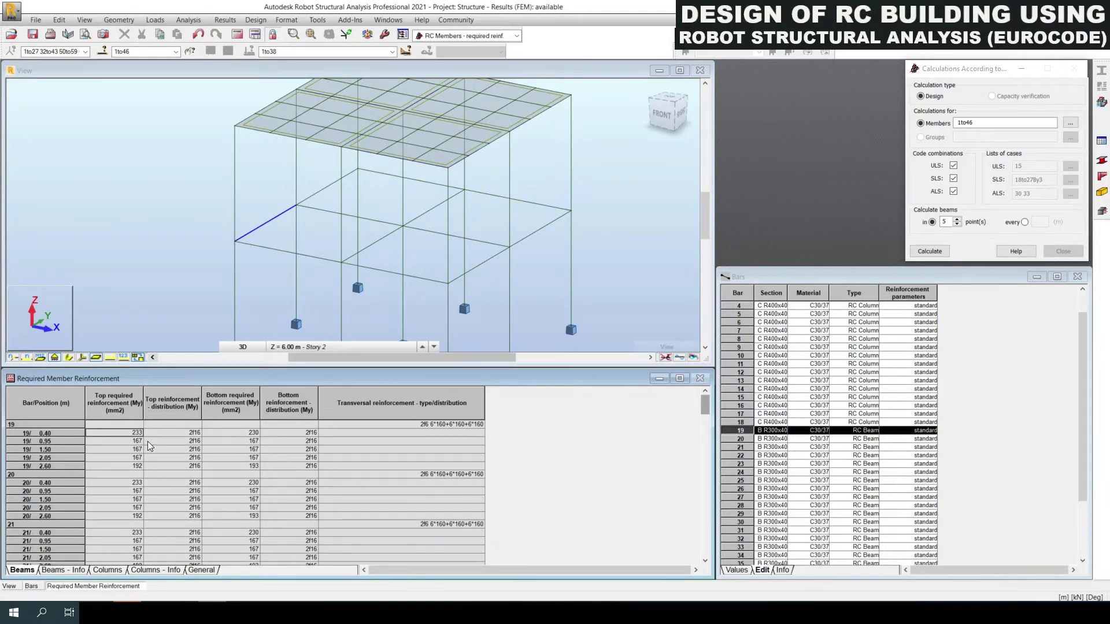
pyautogui.click(179, 433)
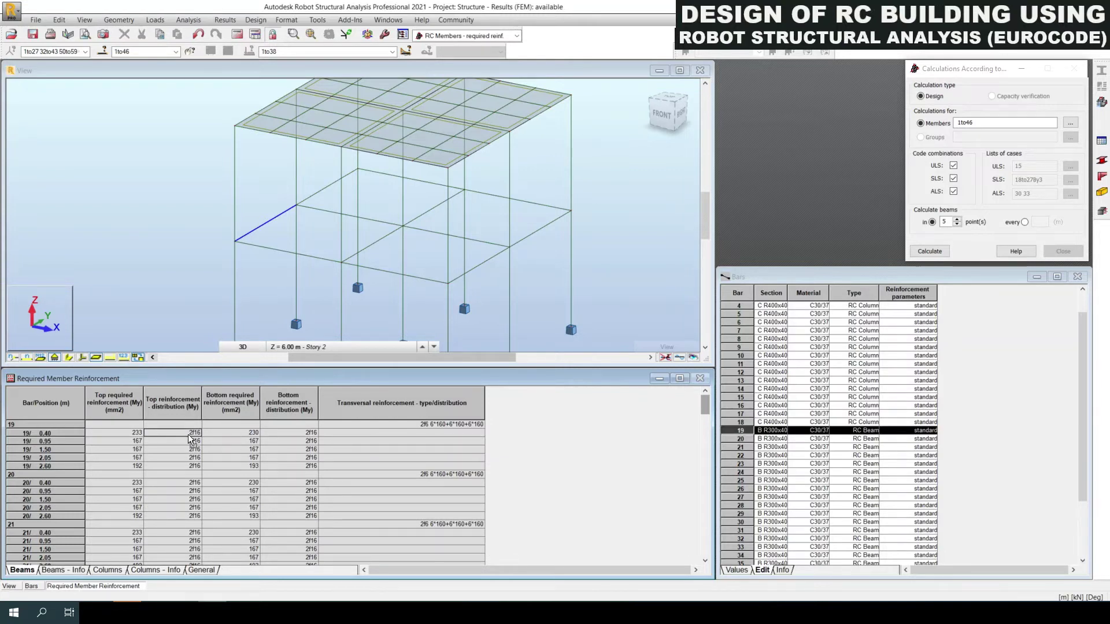
pyautogui.click(245, 433)
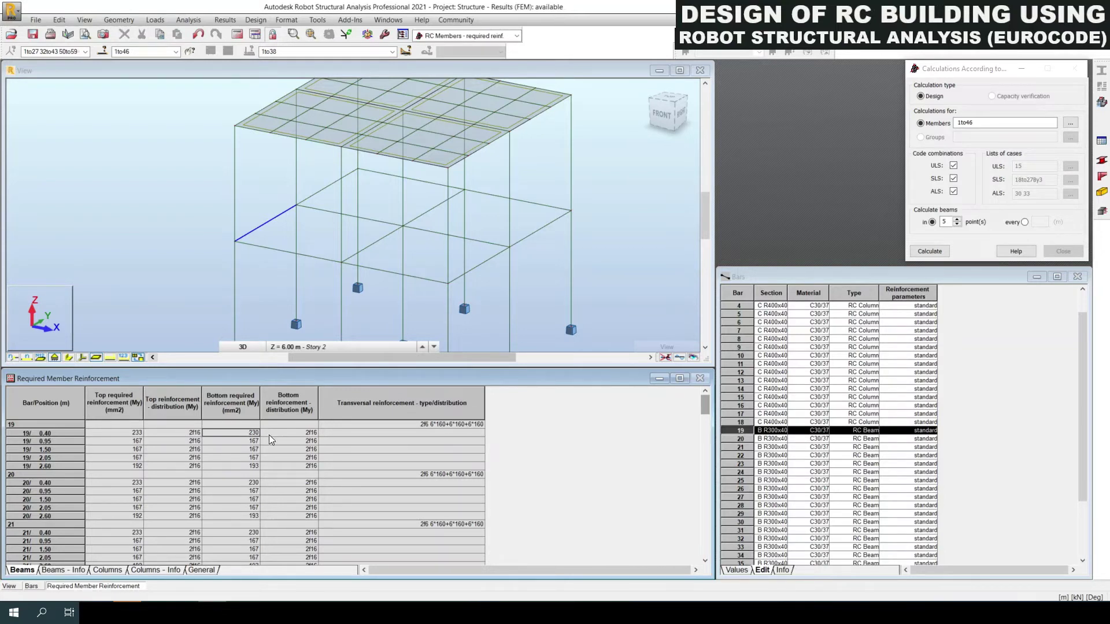
pyautogui.click(304, 434)
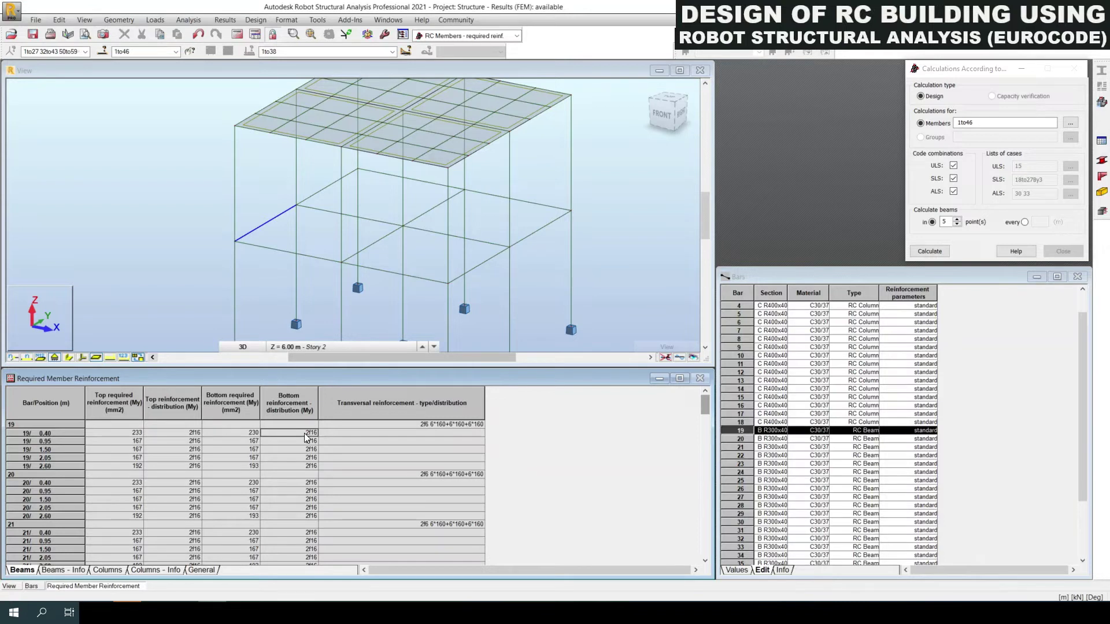
pyautogui.scroll(-7, 257, 481)
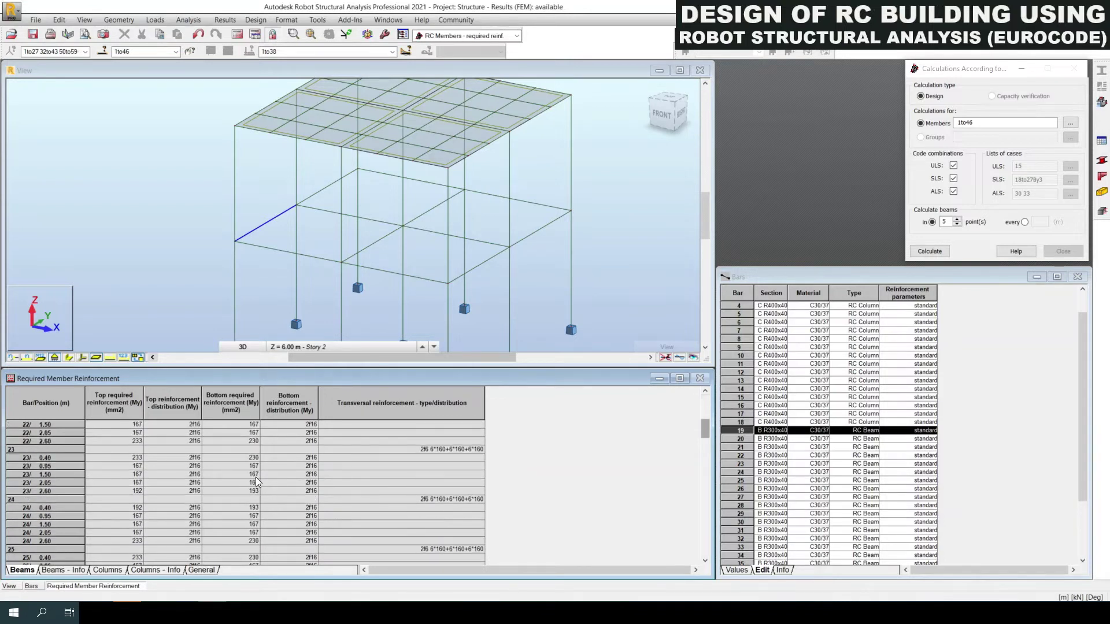
pyautogui.scroll(-20, 258, 481)
pyautogui.scroll(-13, 258, 482)
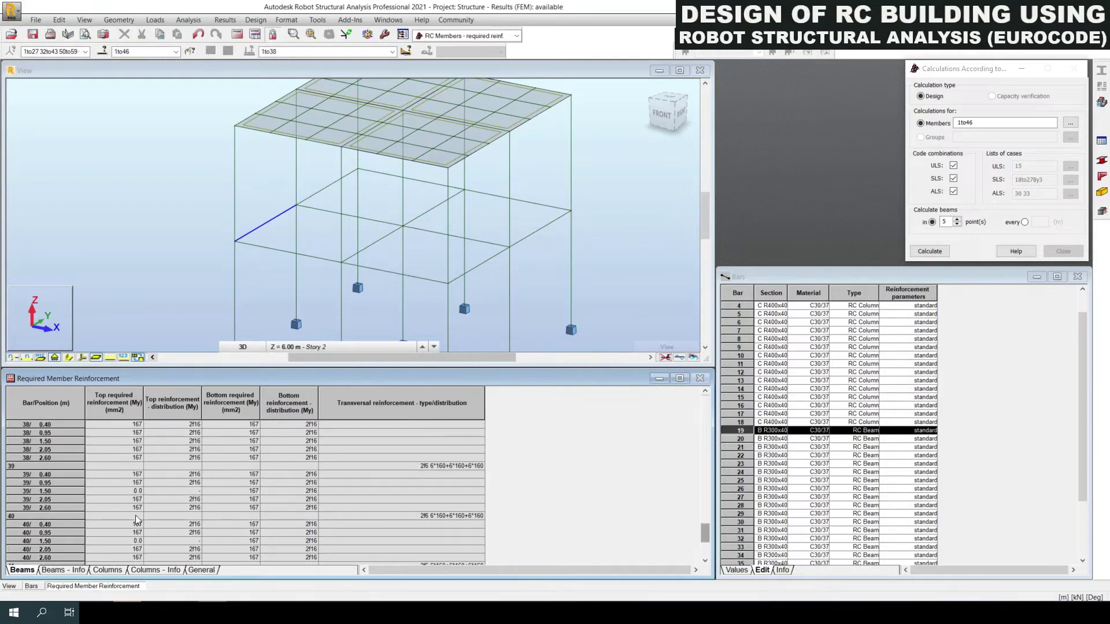
# Examine the columns' required reinforcement and bar distribution along b and h, focusing on column 1
pyautogui.click(96, 570)
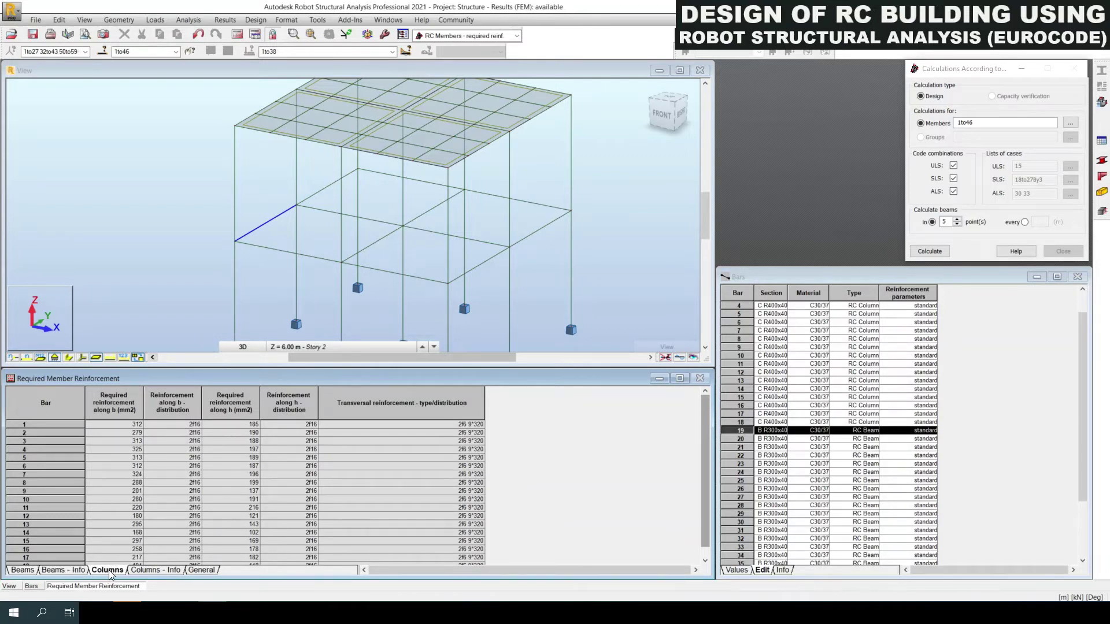
pyautogui.click(137, 438)
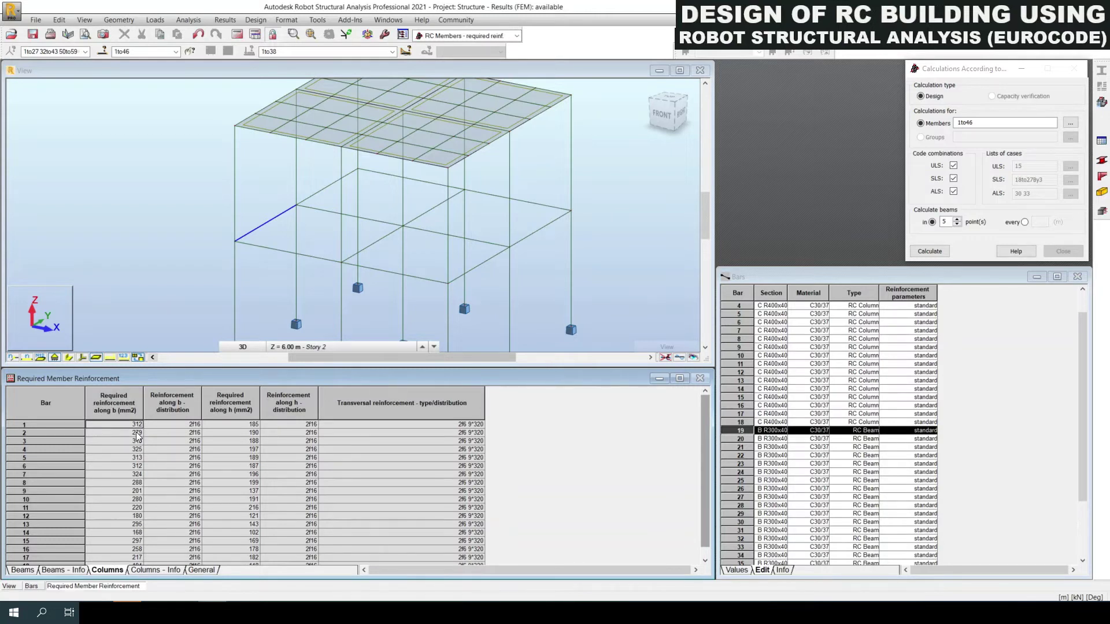
pyautogui.click(32, 427)
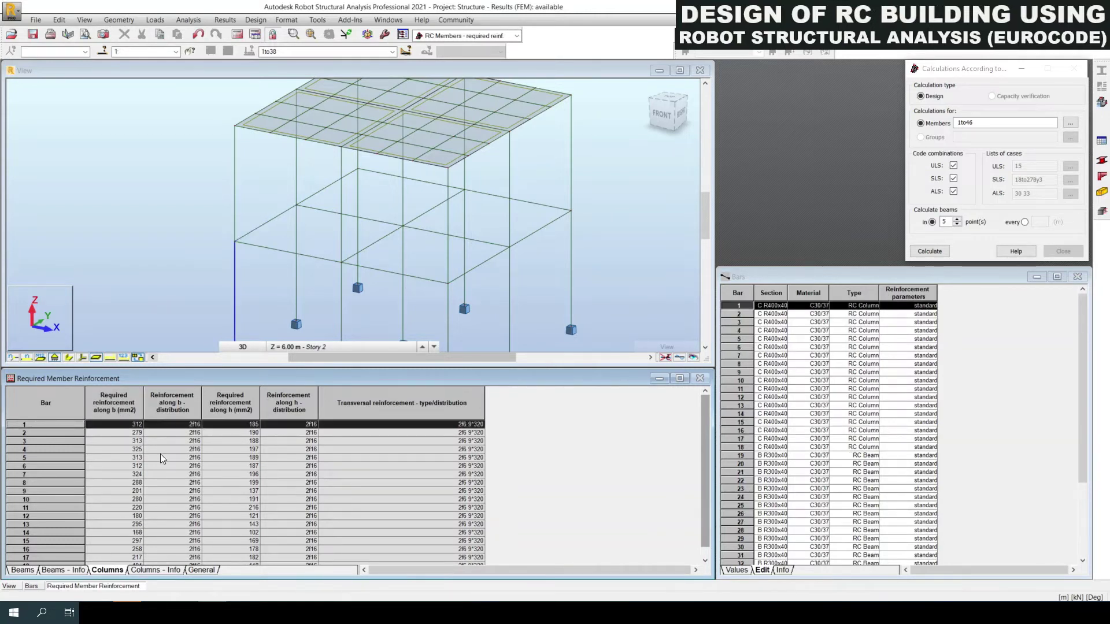
pyautogui.click(247, 427)
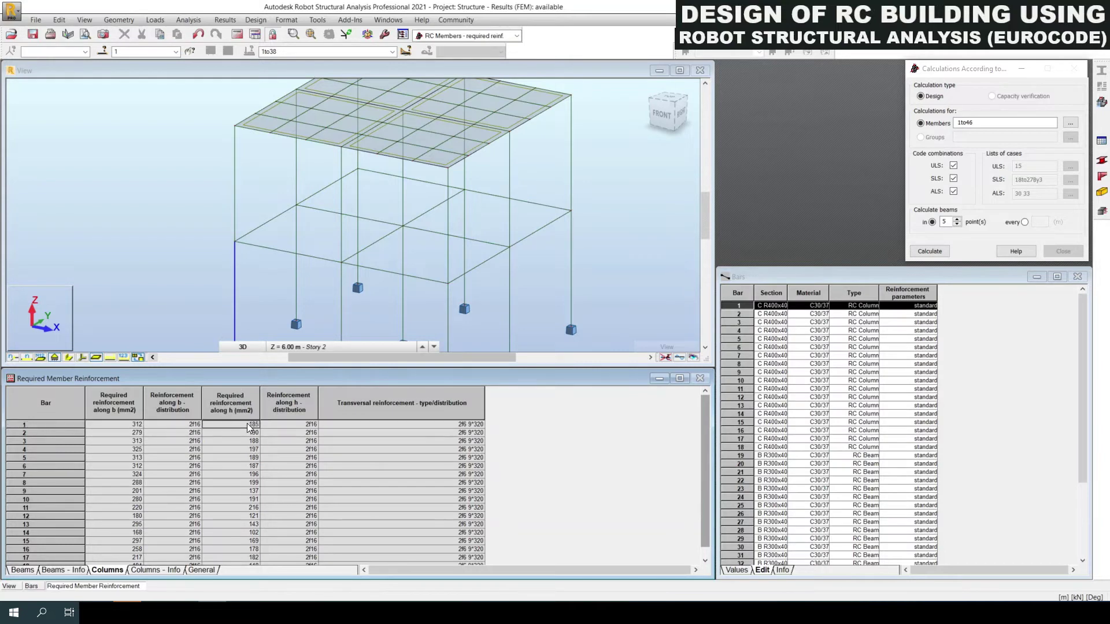
pyautogui.click(307, 426)
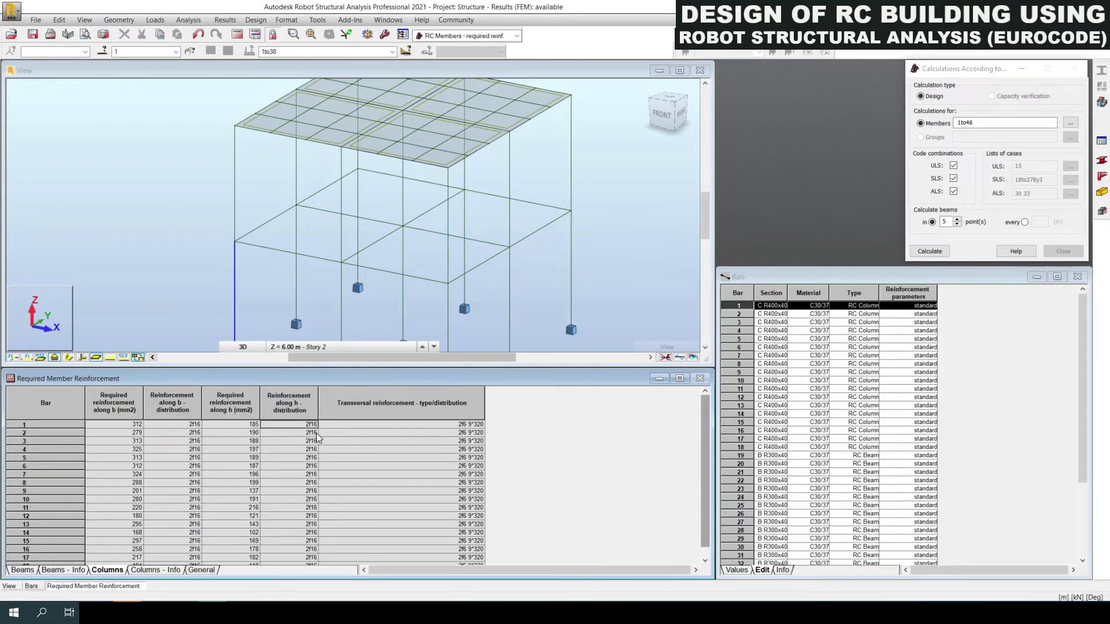
pyautogui.moveTo(116, 427); pyautogui.dragTo(177, 437)
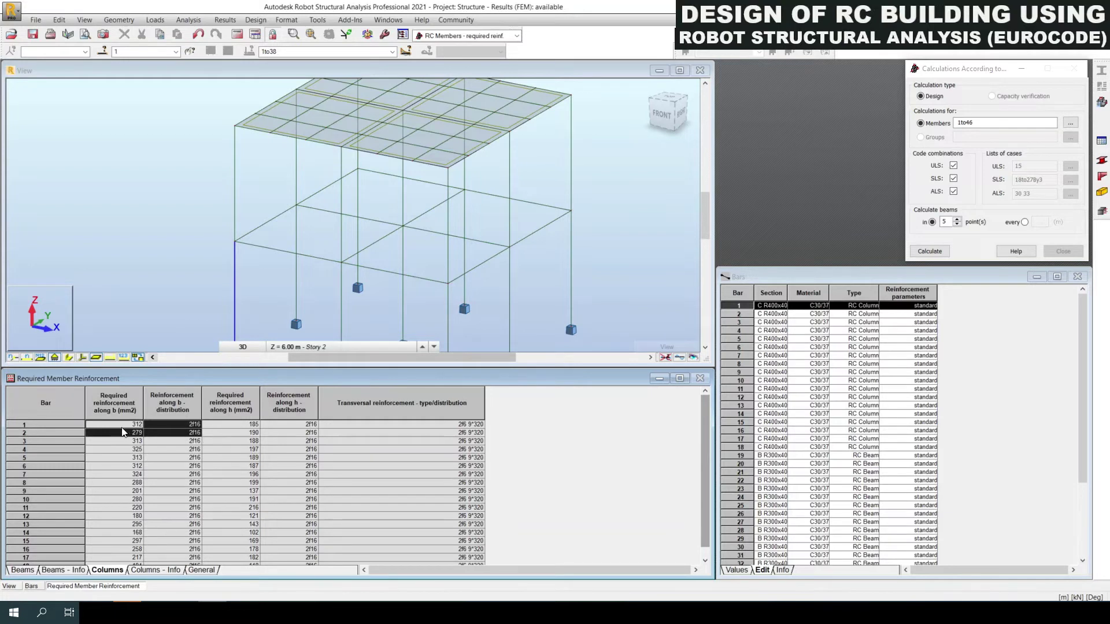
pyautogui.click(144, 436)
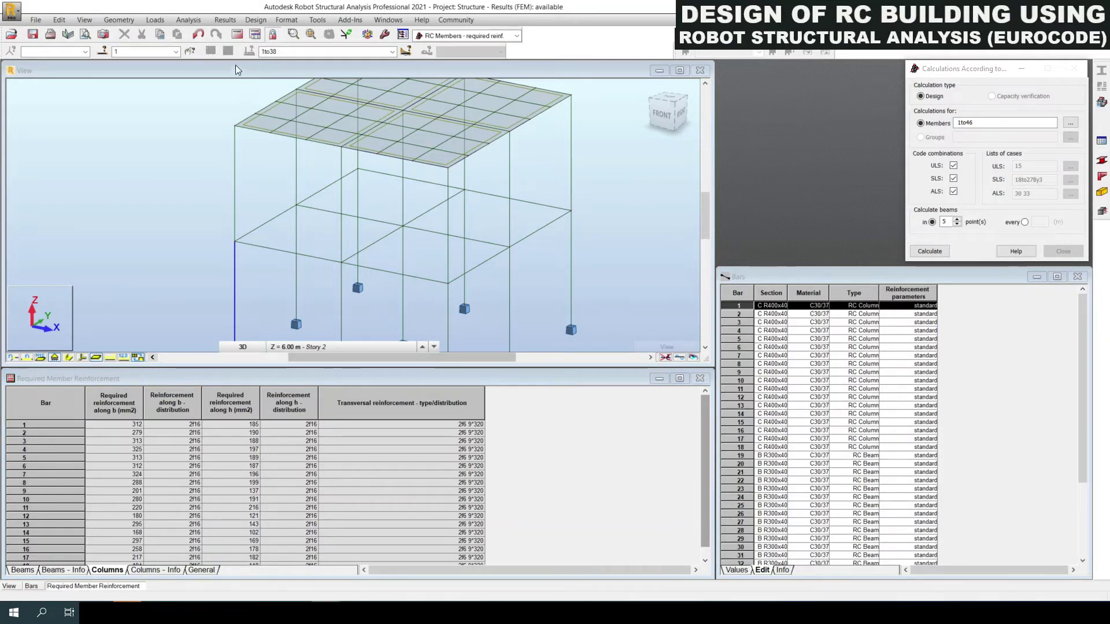
# Open the required reinforcement design of RC slabs/walls and check that panels 43to46 are listed for calculation
pyautogui.click(256, 20)
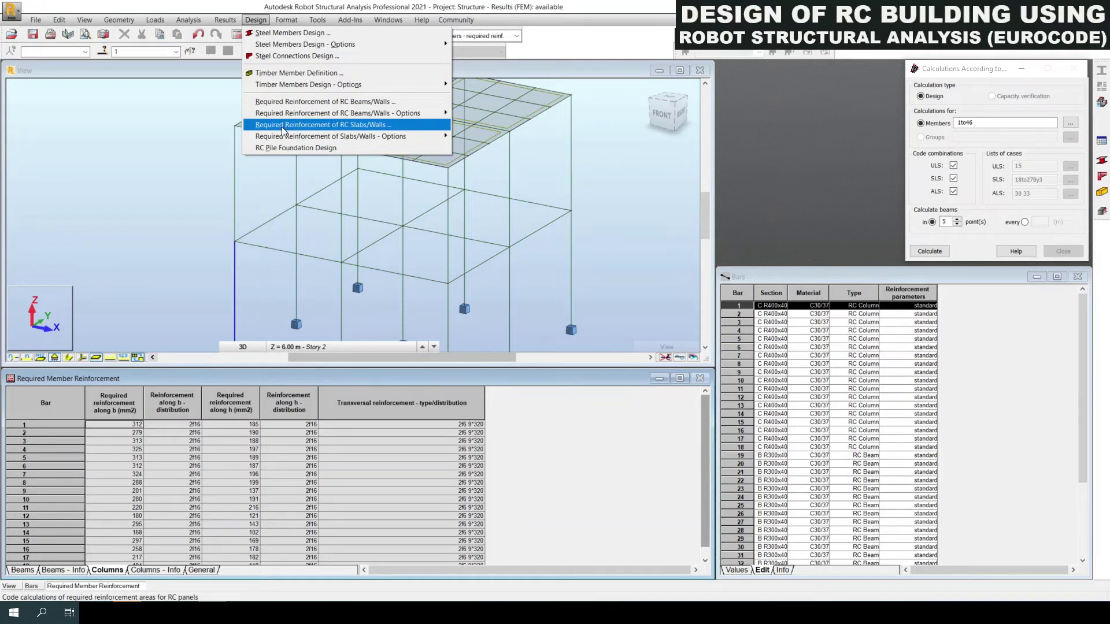
pyautogui.click(354, 129)
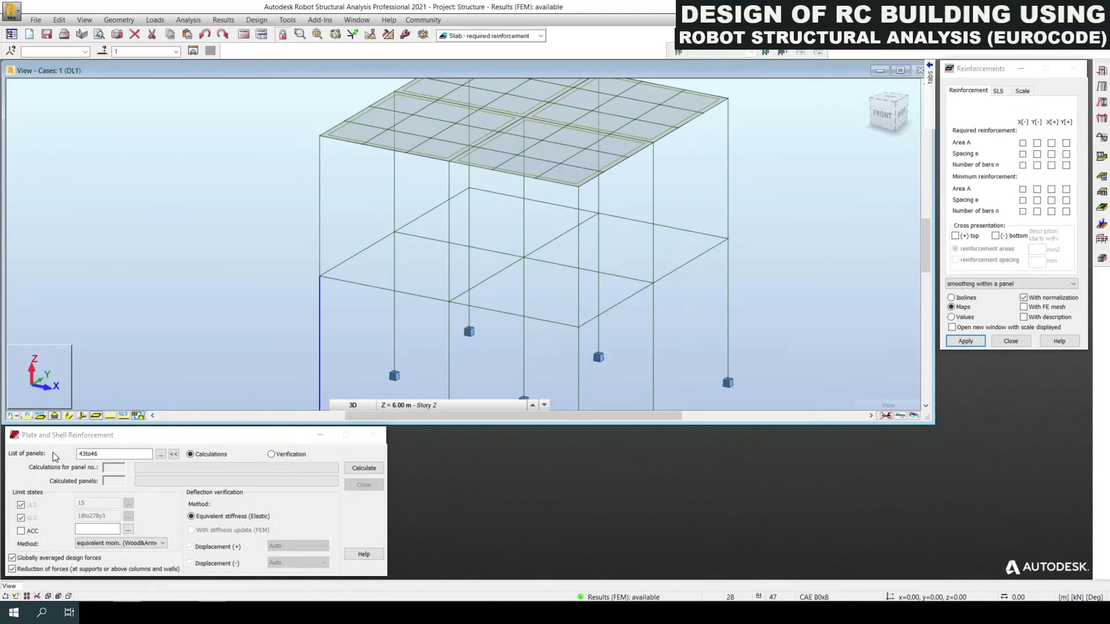
pyautogui.click(53, 434)
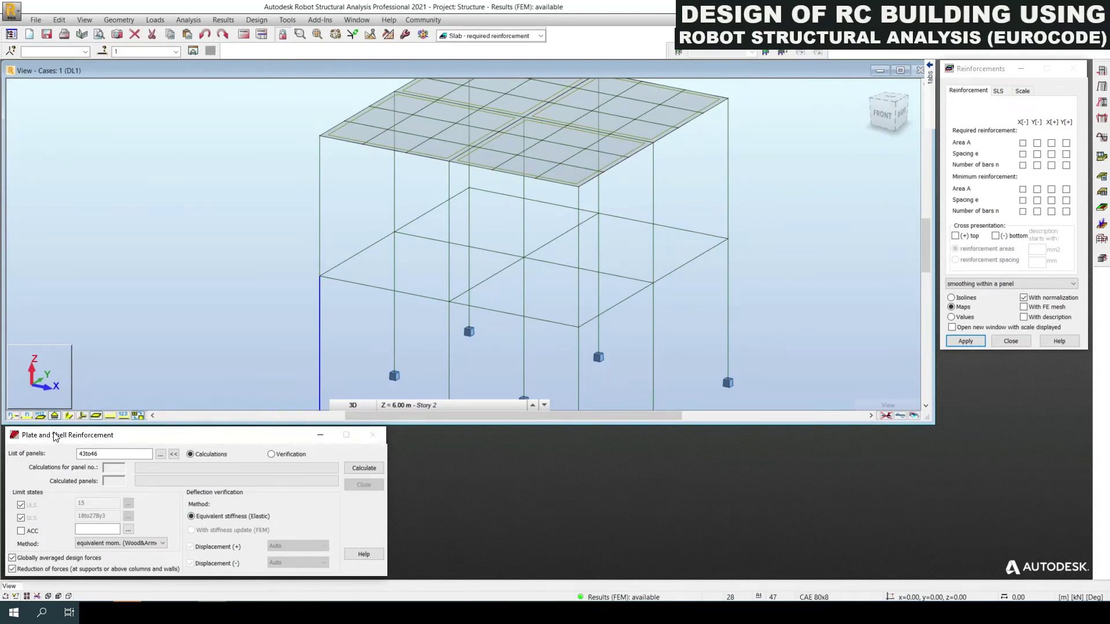
pyautogui.doubleClick(90, 453)
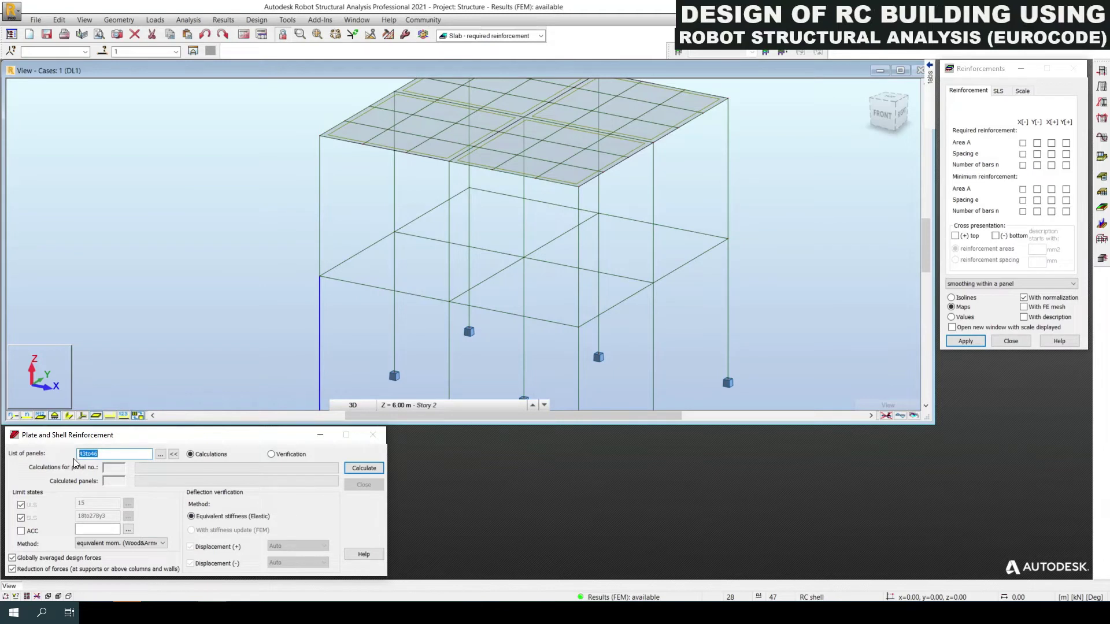
pyautogui.click(102, 454)
# Enable the ACC limit state, disable SLS and calculate the slab panels' reinforcement
pyautogui.click(22, 531)
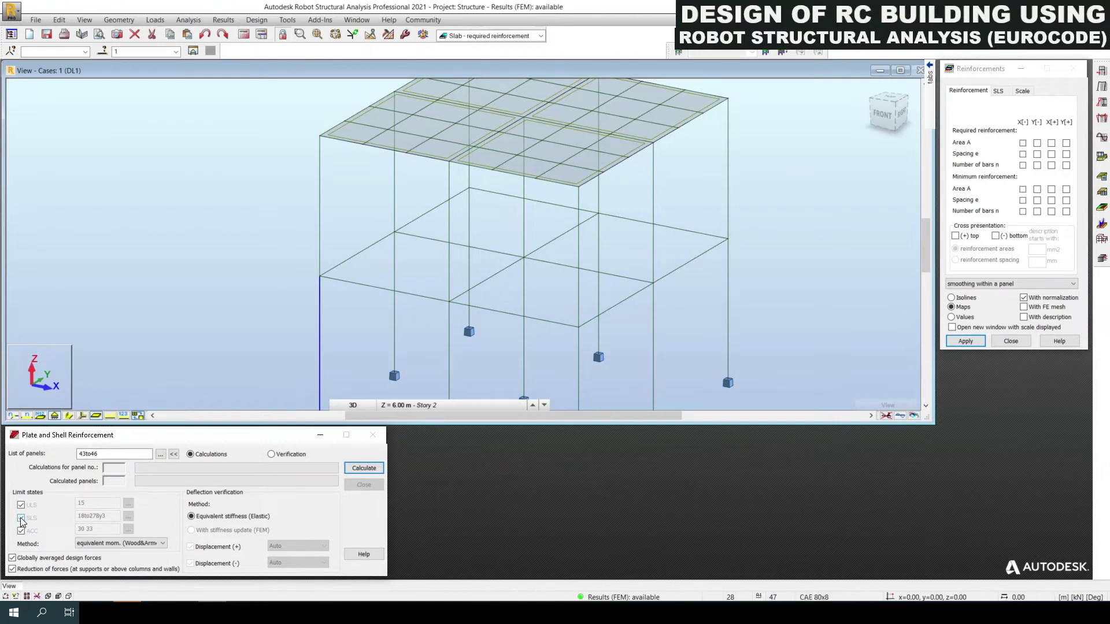
pyautogui.click(21, 518)
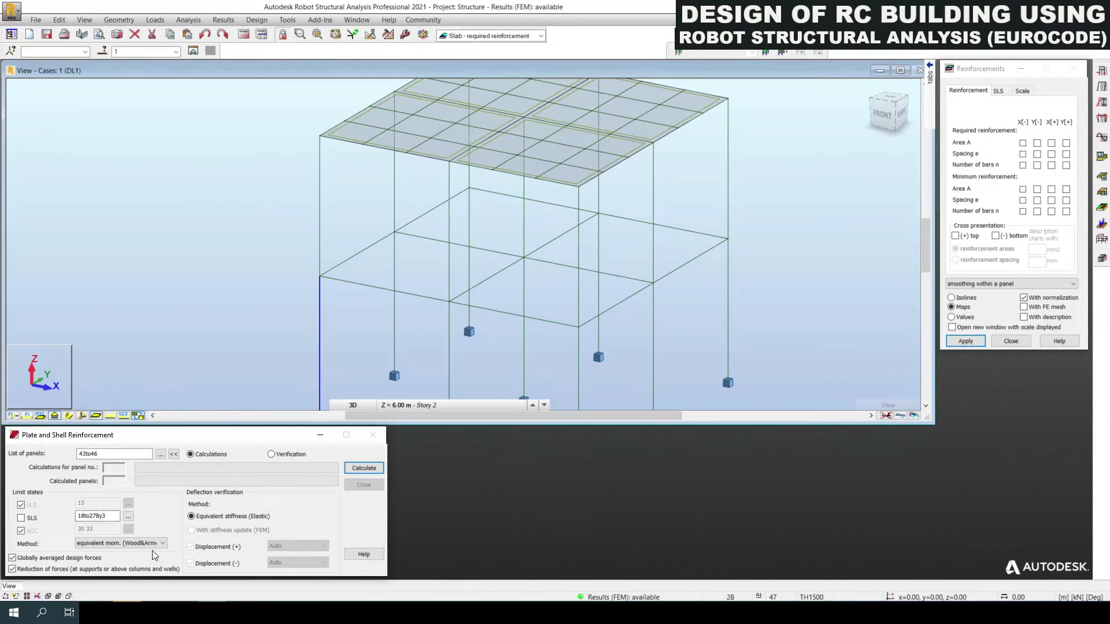
pyautogui.click(364, 469)
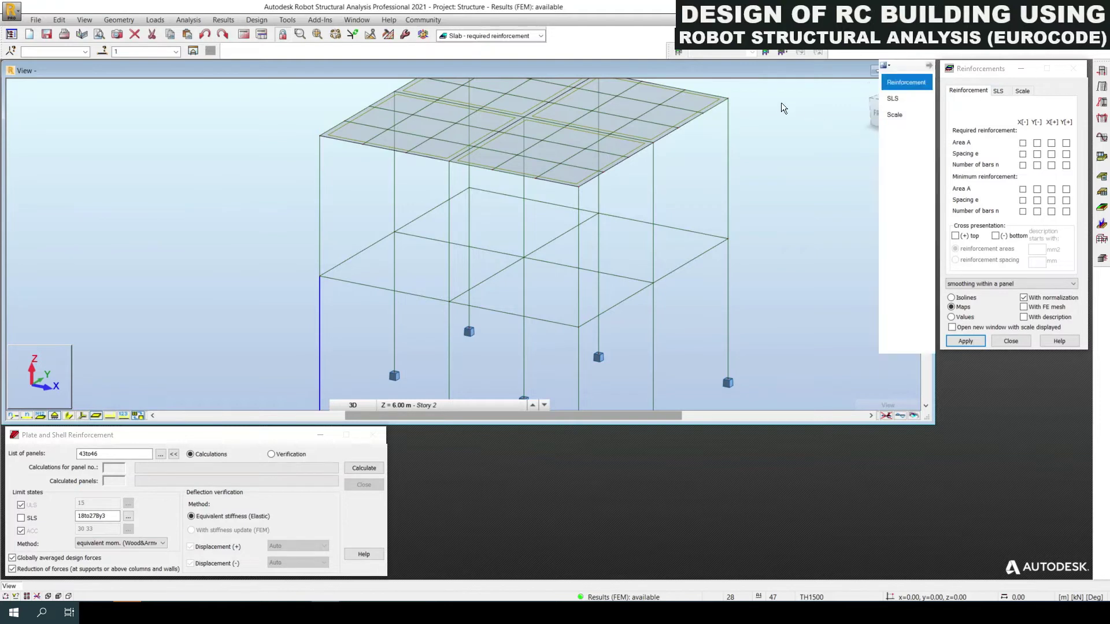
# Display the slabs' required reinforcement area A for X[-] as a colour map and as values at the finite element centers
pyautogui.click(1023, 143)
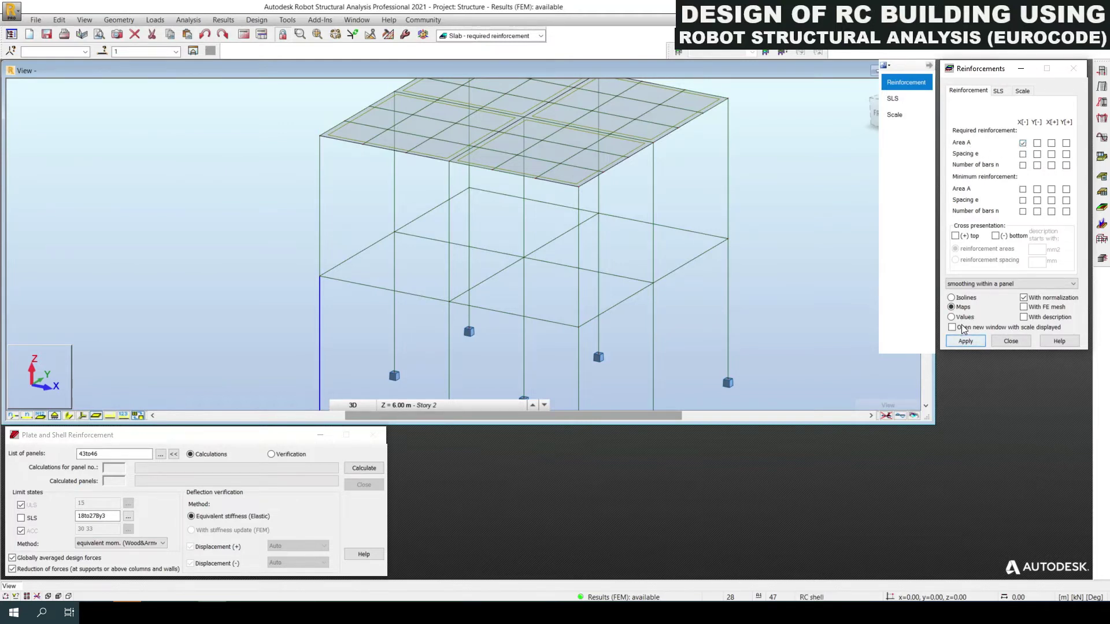
pyautogui.click(964, 342)
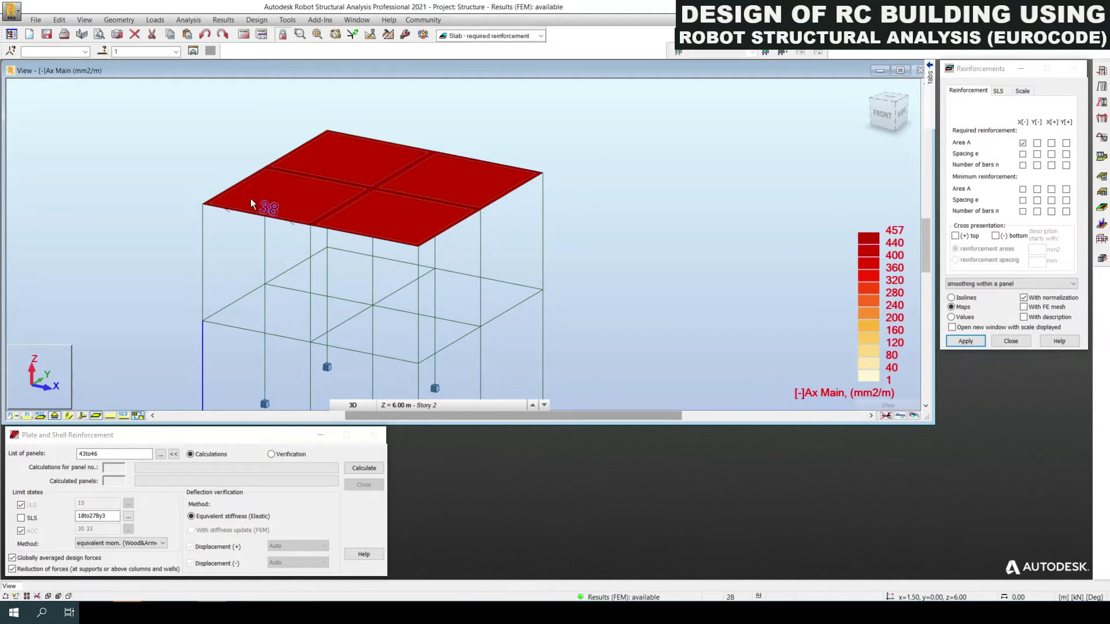
pyautogui.click(966, 320)
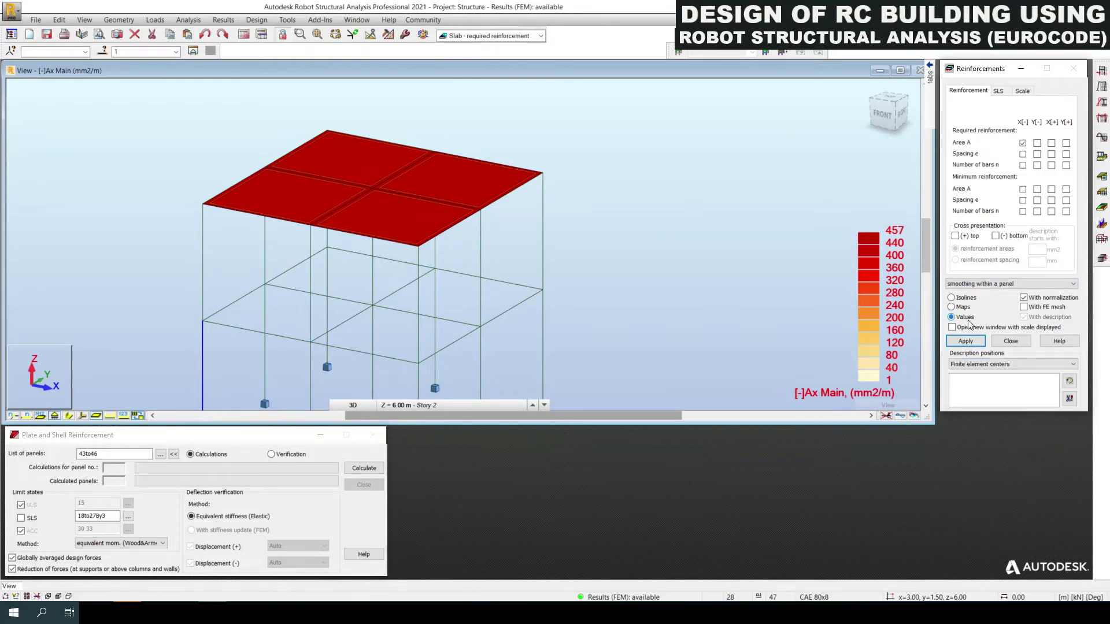
pyautogui.click(965, 343)
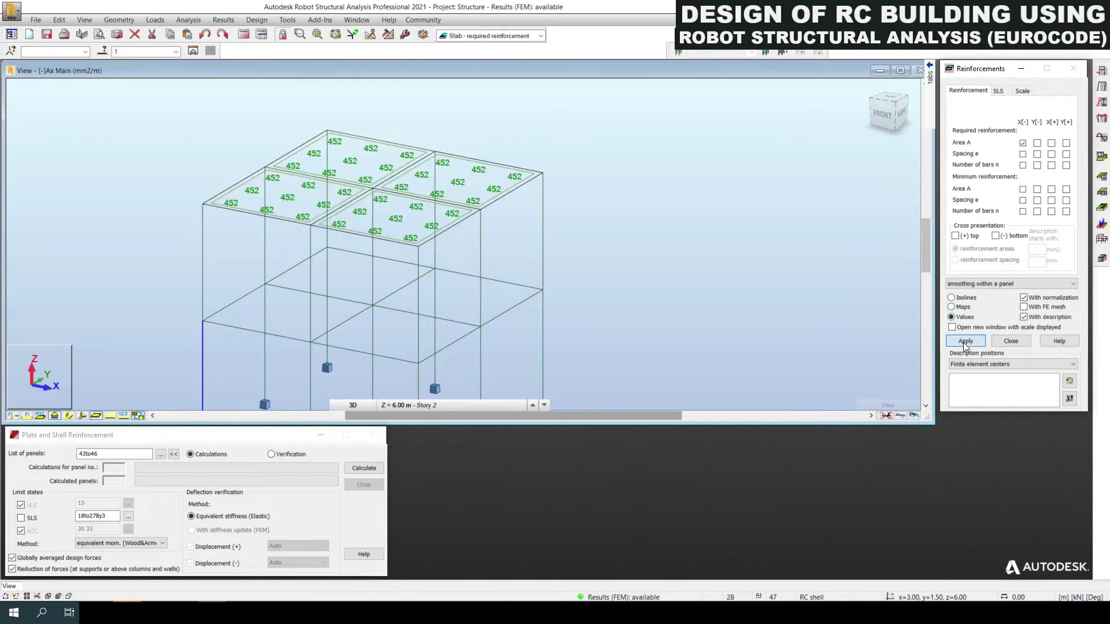
pyautogui.scroll(2, 314, 150)
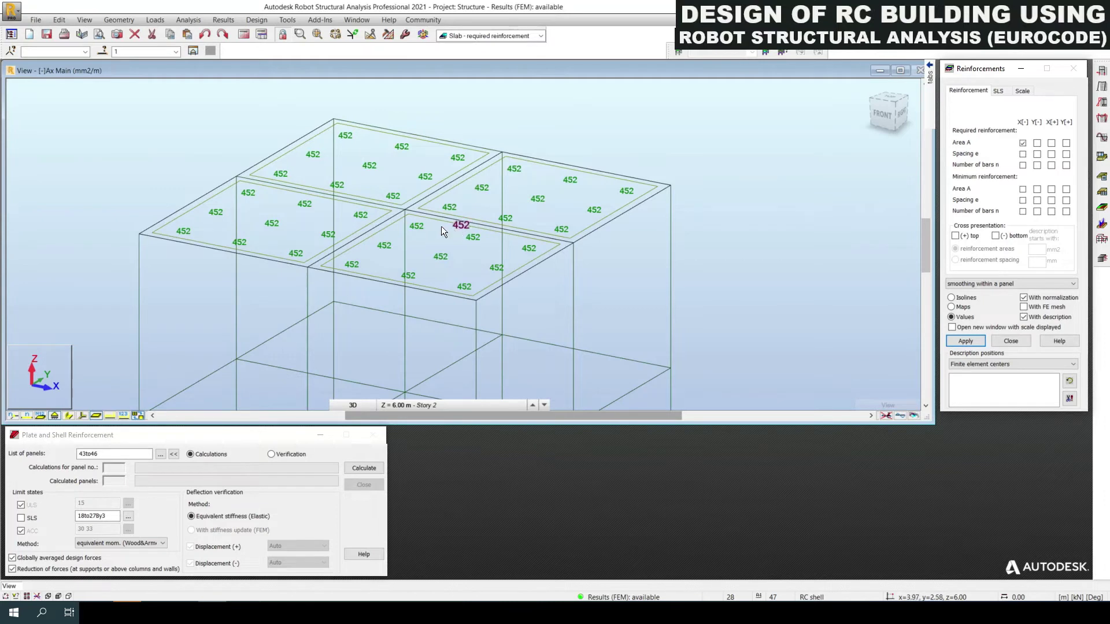
# Display the slabs' required reinforcement spacing e for X[-] as values, and switch the display back to area A
pyautogui.click(1022, 153)
pyautogui.click(967, 342)
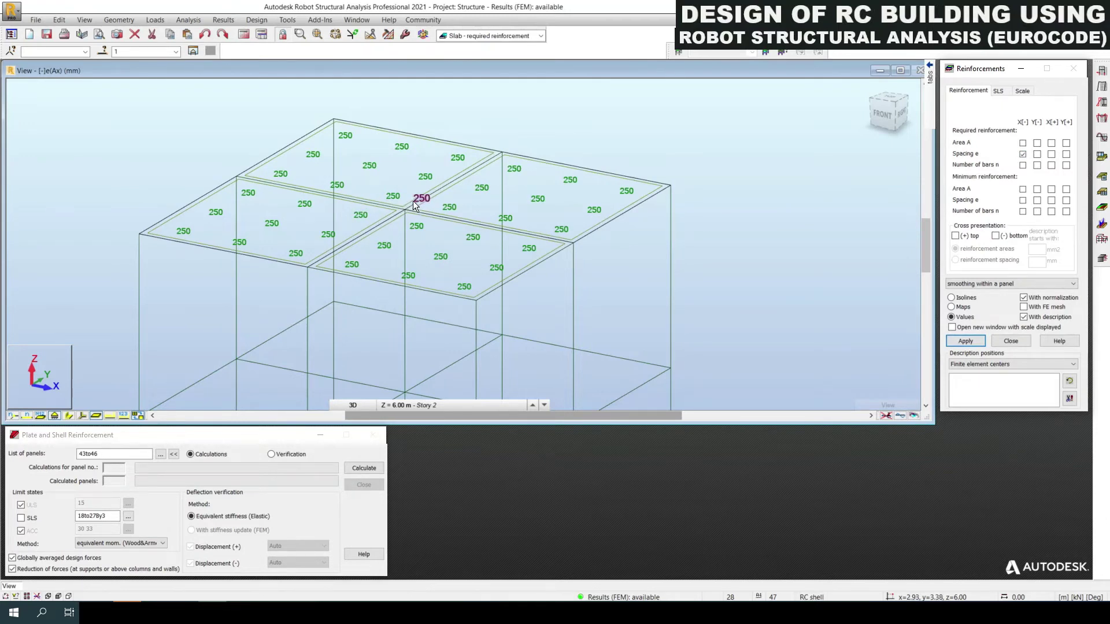
pyautogui.moveTo(414, 204); pyautogui.dragTo(301, 75)
pyautogui.click(1023, 143)
pyautogui.click(965, 342)
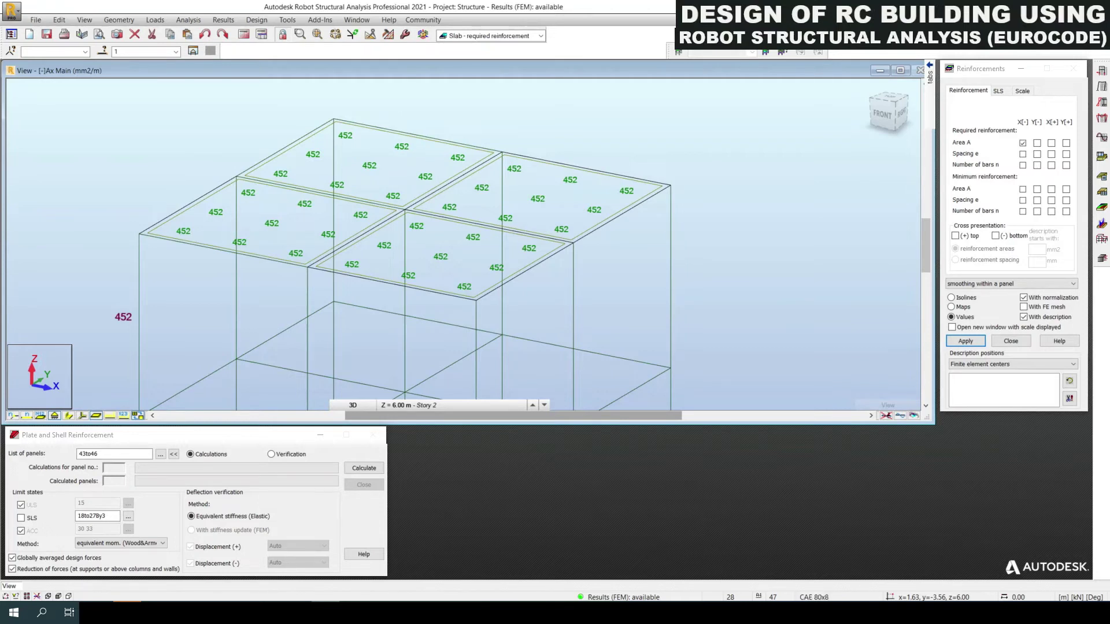
# Open the support reactions table, maximize it and minimize the plate and shell reinforcement window
pyautogui.click(223, 20)
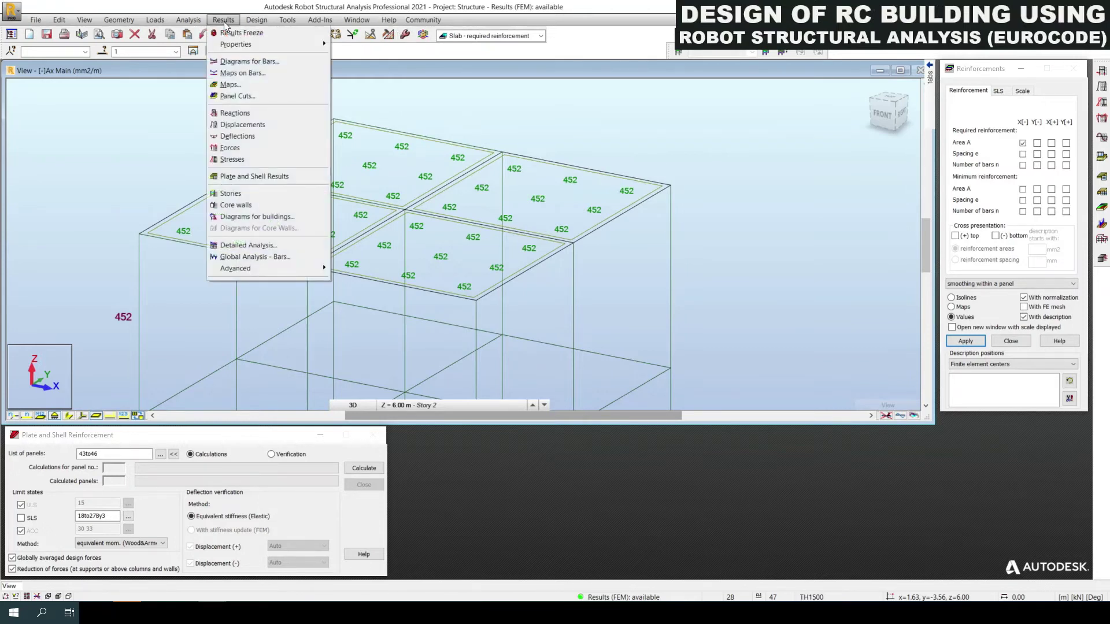
pyautogui.click(248, 114)
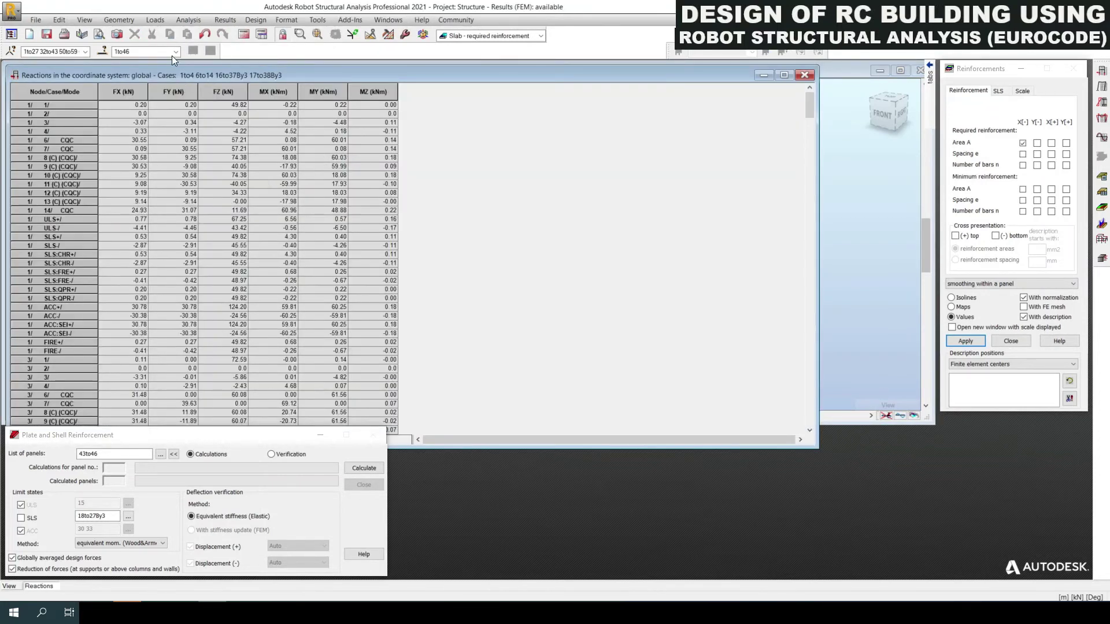
pyautogui.doubleClick(175, 50)
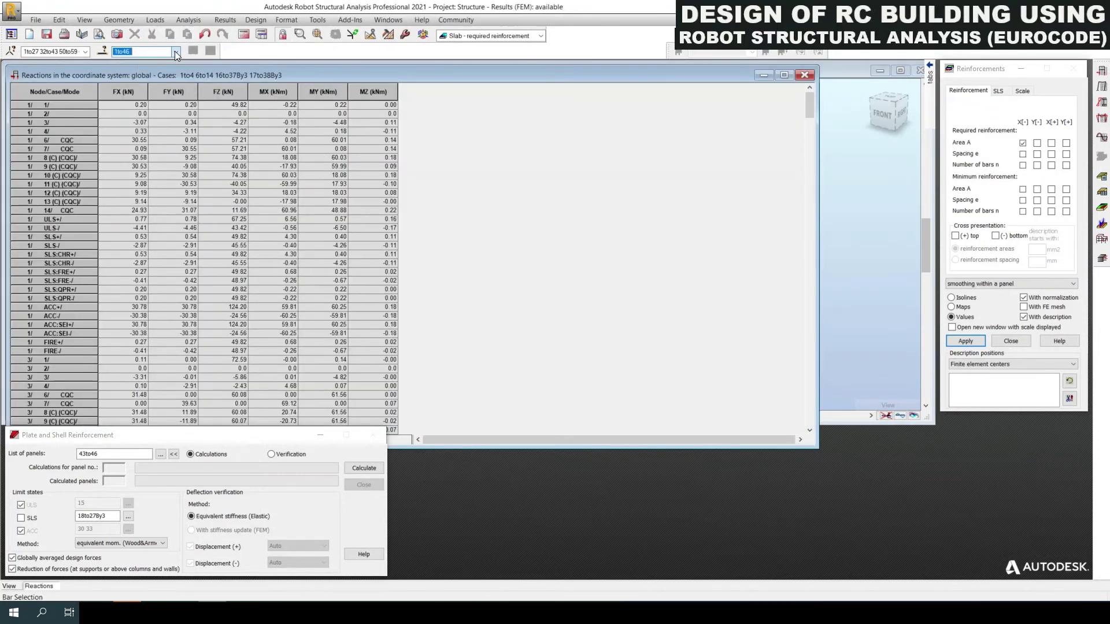
pyautogui.click(85, 52)
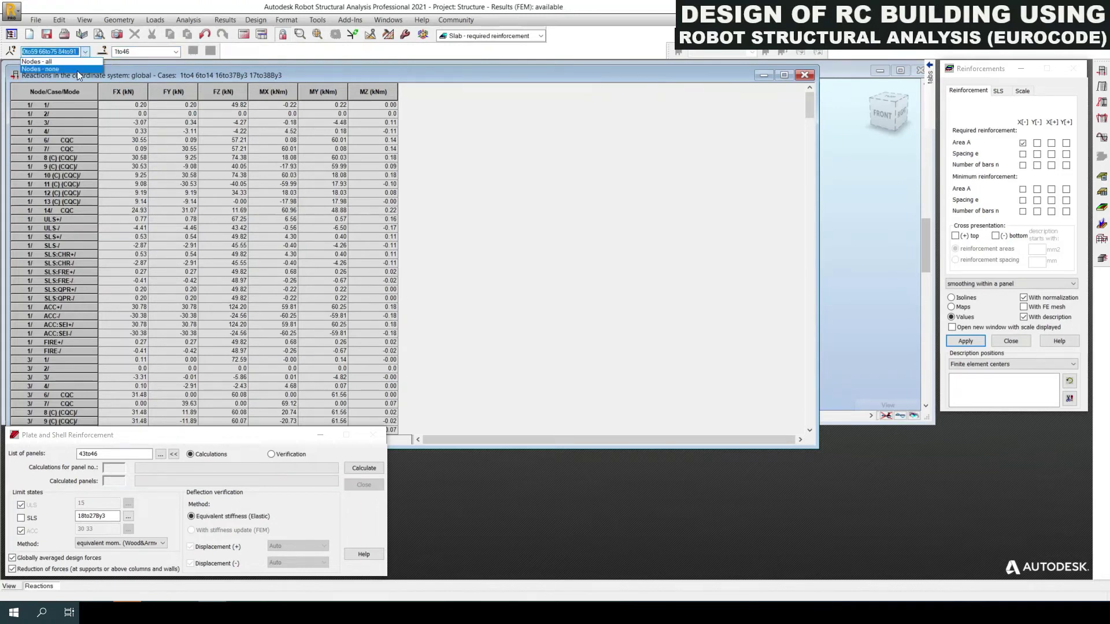
pyautogui.click(78, 70)
pyautogui.click(784, 76)
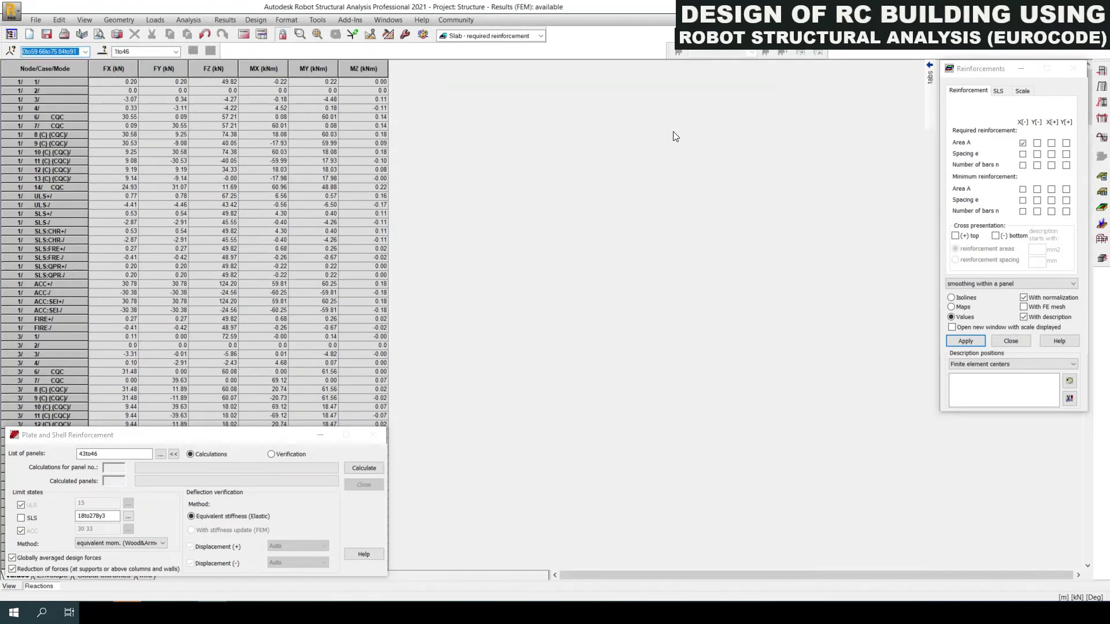
pyautogui.click(321, 435)
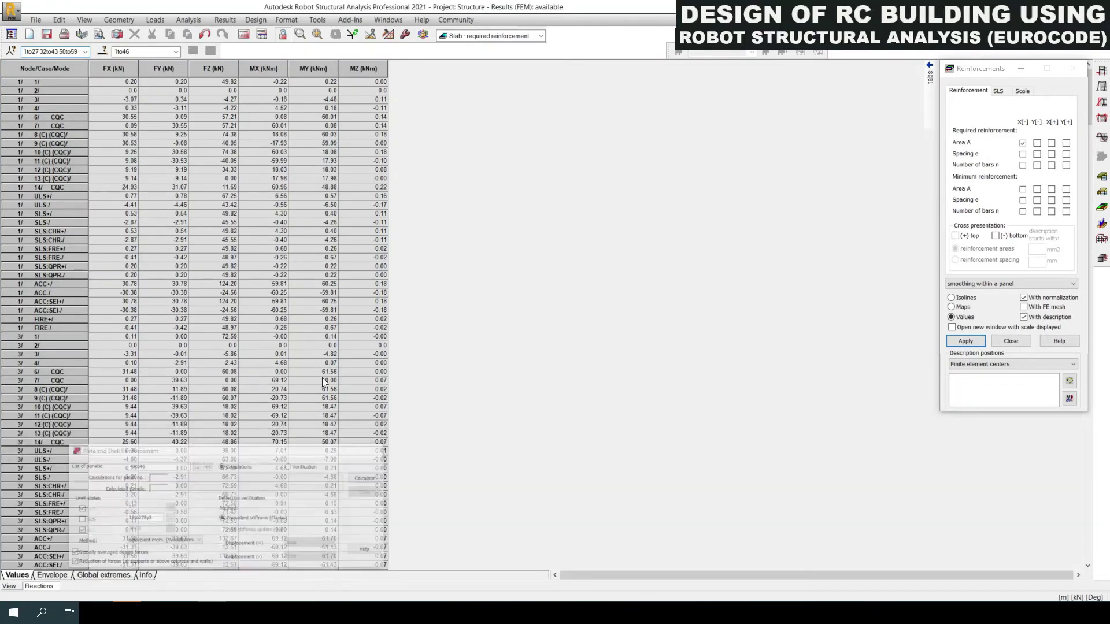
pyautogui.click(116, 68)
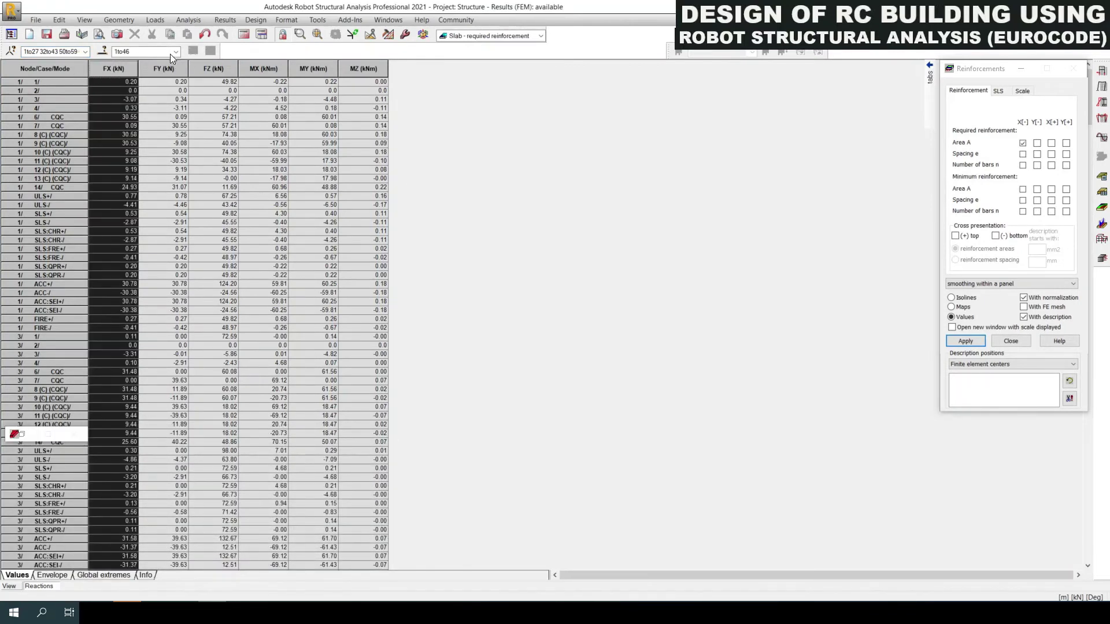
# Switch to the Geometry layout, show the whole structure and open the reactions table there
pyautogui.click(540, 36)
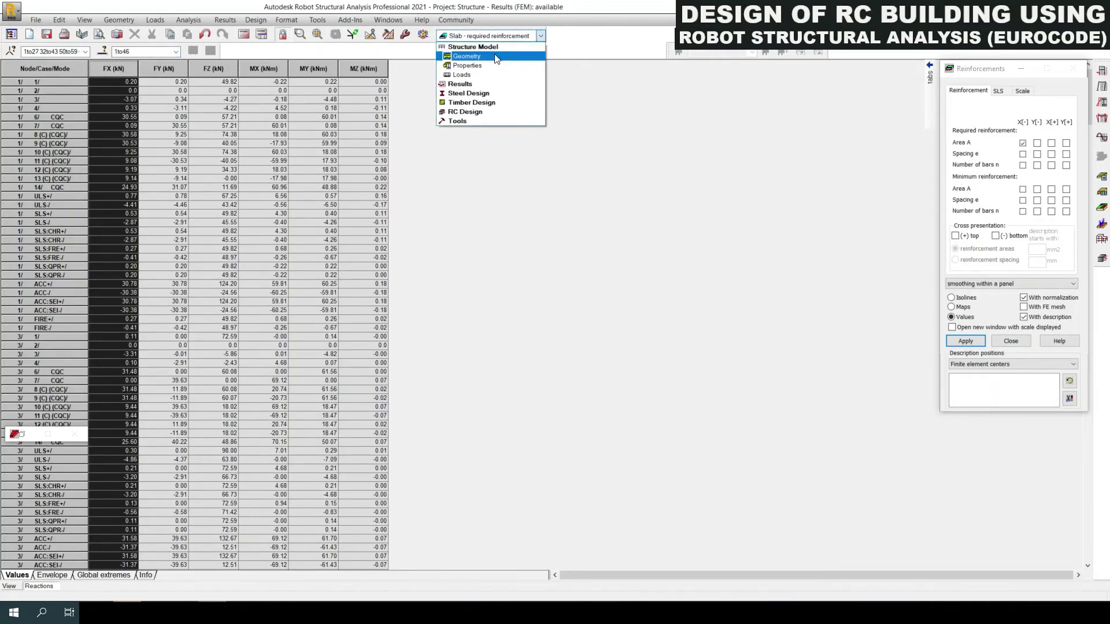
pyautogui.click(472, 56)
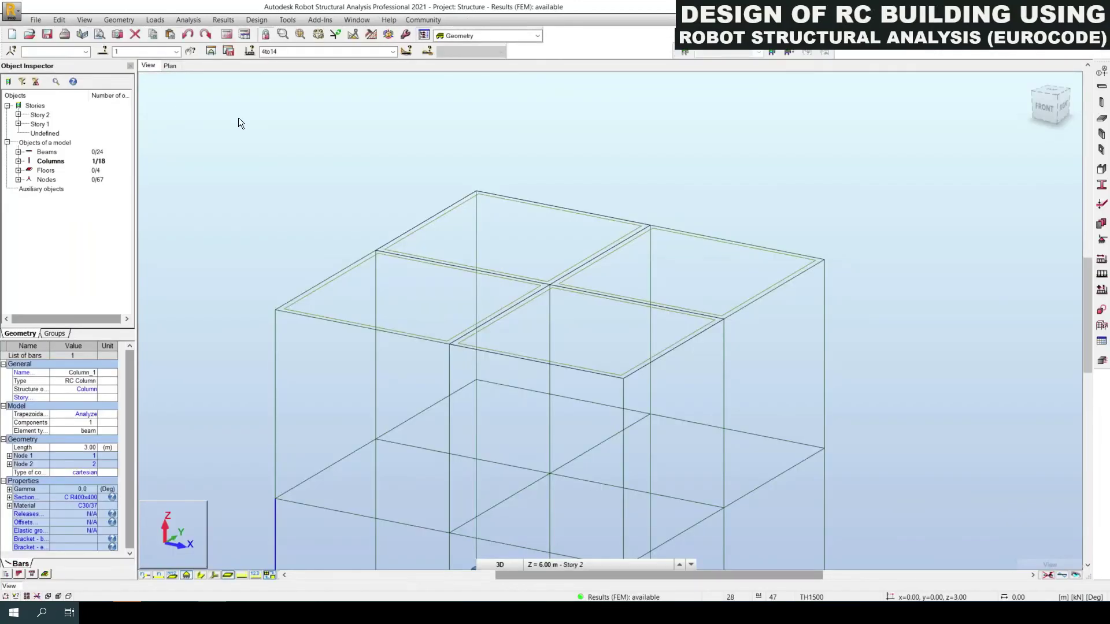
pyautogui.scroll(-3, 253, 182)
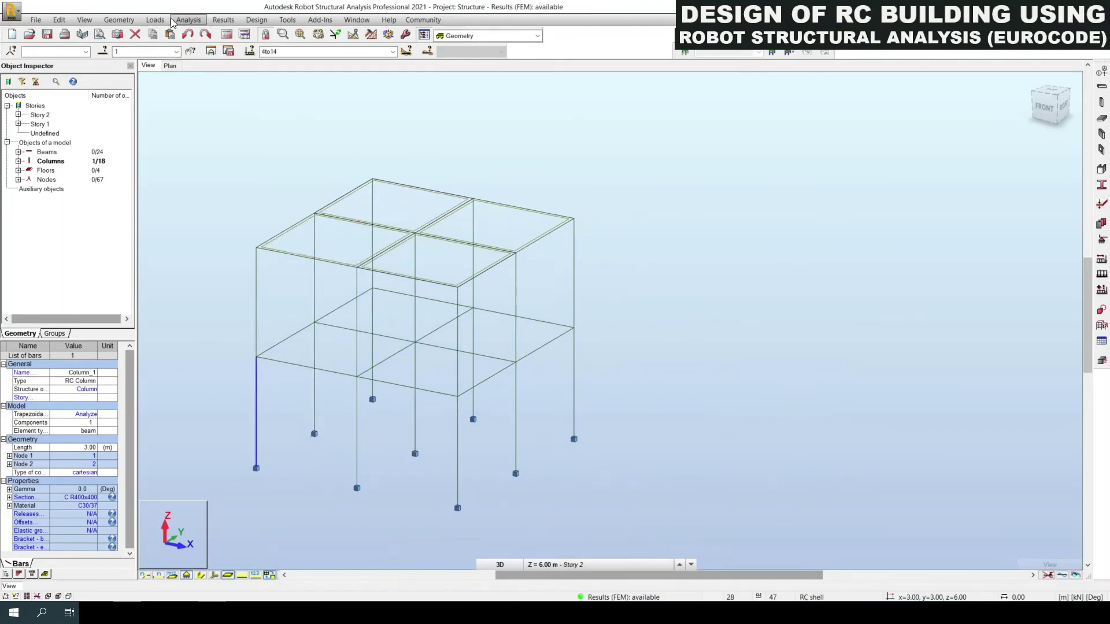
pyautogui.click(212, 21)
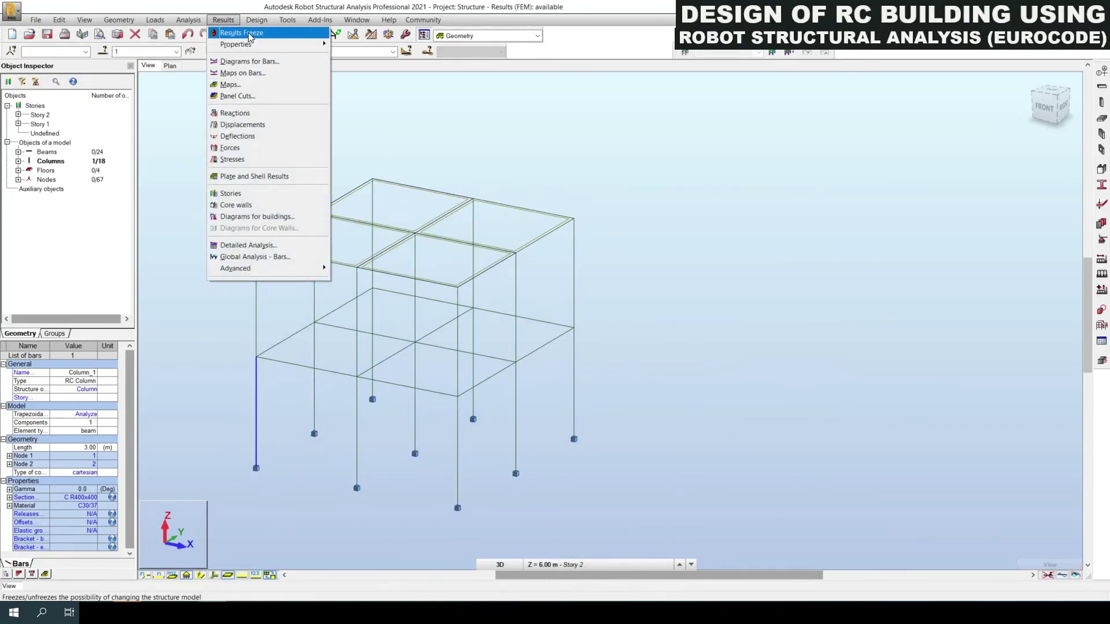
pyautogui.click(235, 112)
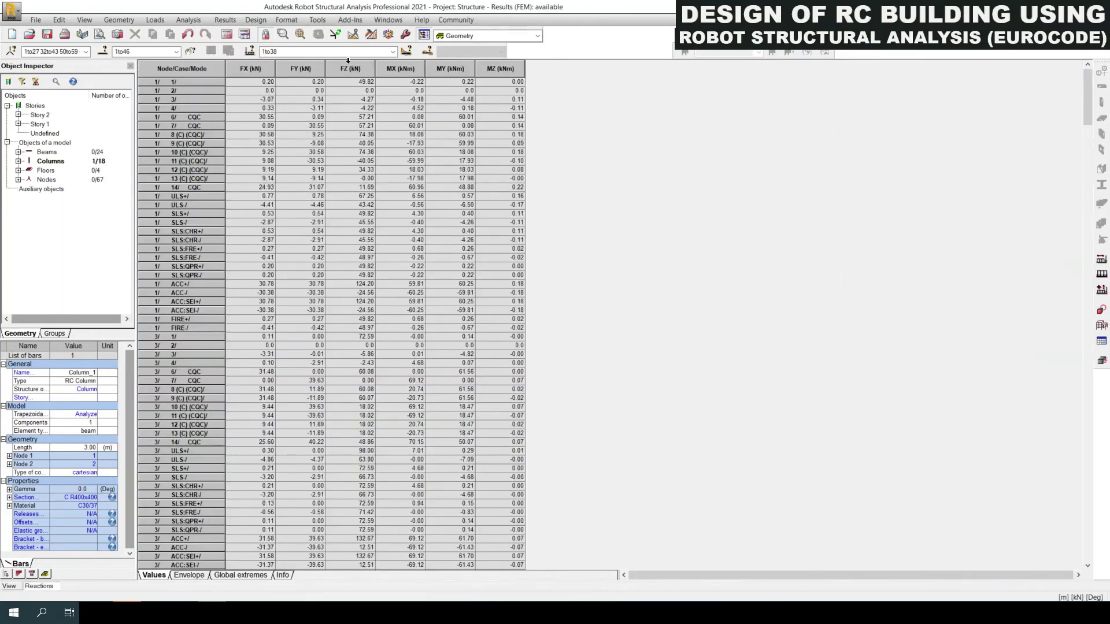
# List the support reactions for the Simple Cases and for the ULS Code Combinations
pyautogui.click(393, 52)
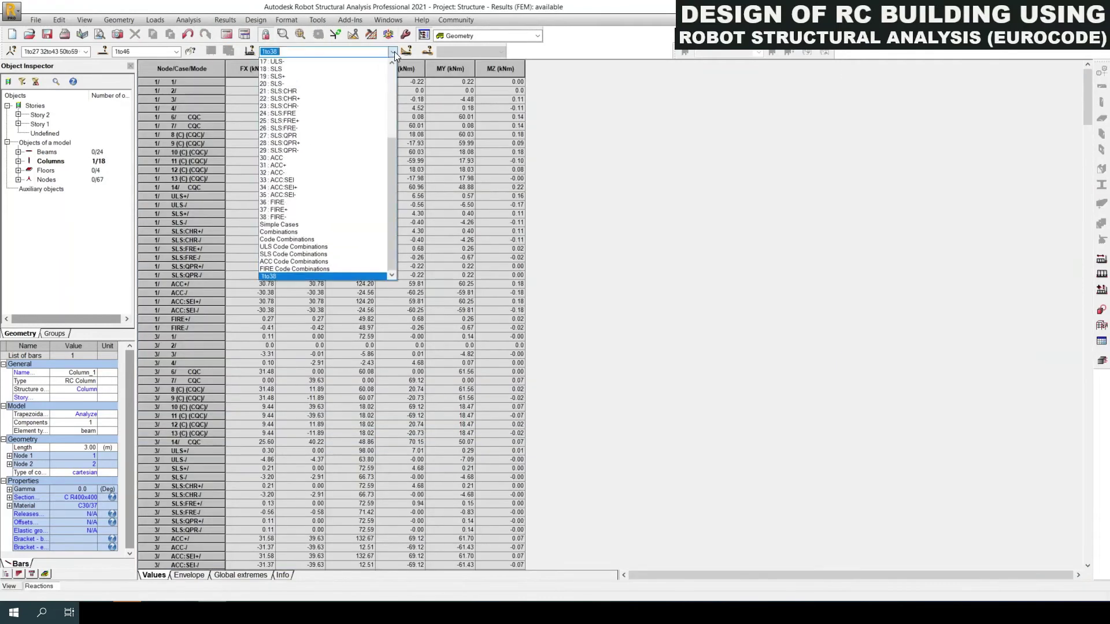
pyautogui.click(304, 226)
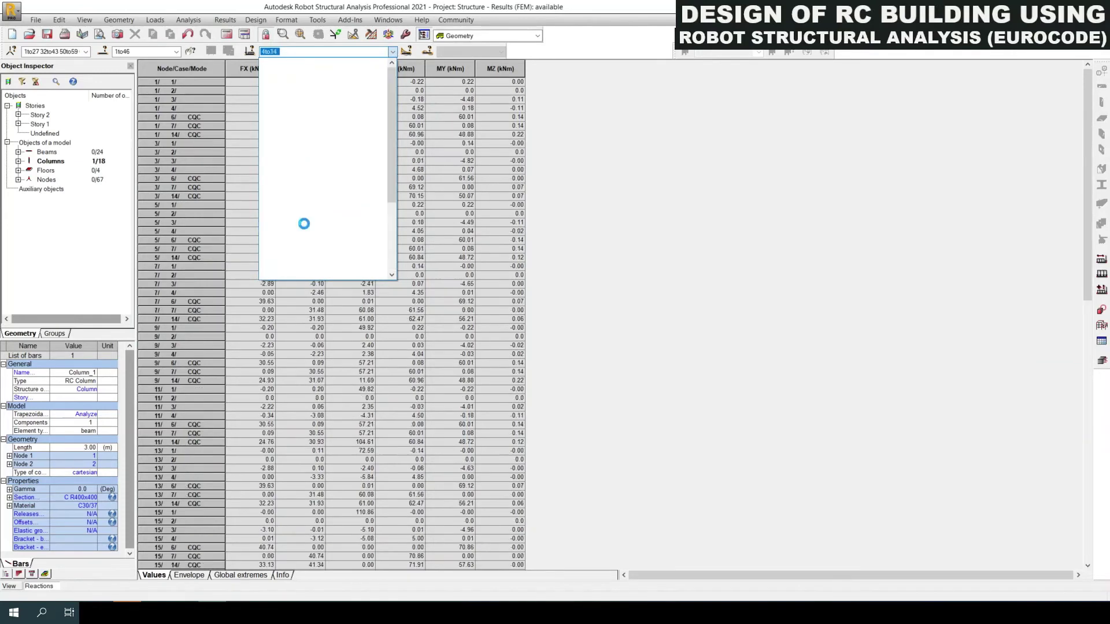
pyautogui.moveTo(167, 82); pyautogui.dragTo(308, 91)
pyautogui.click(392, 53)
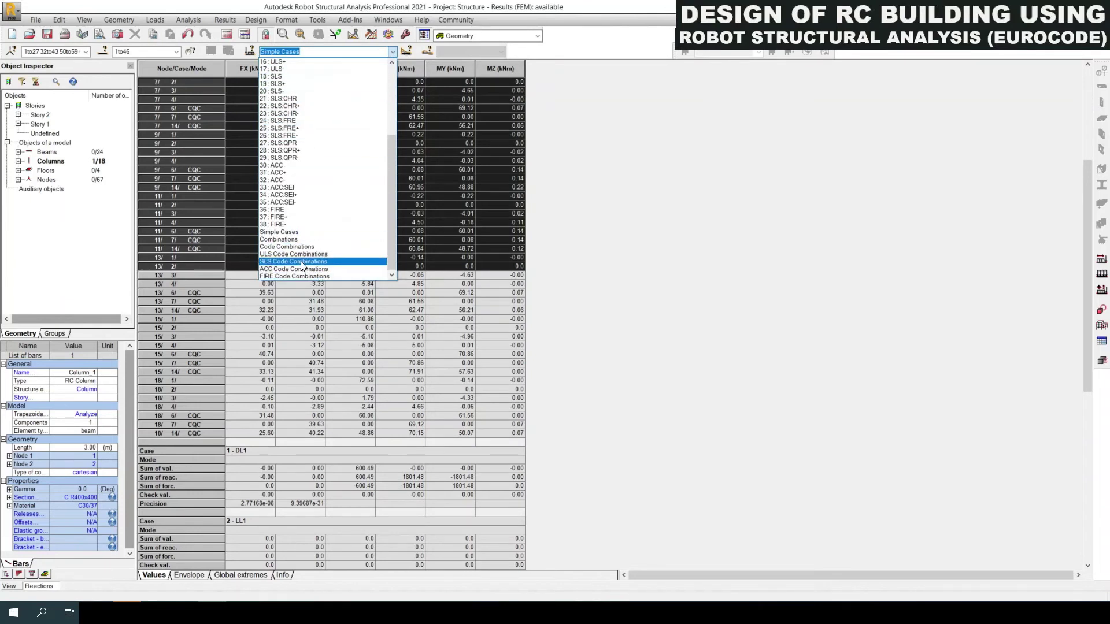
pyautogui.click(296, 255)
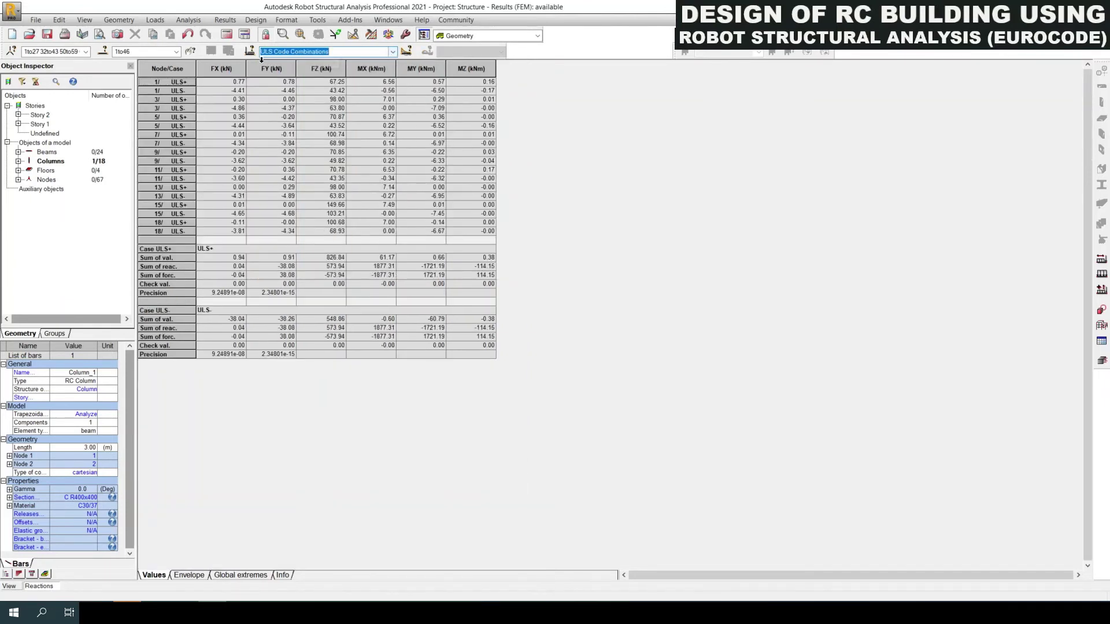
pyautogui.moveTo(166, 81); pyautogui.dragTo(183, 231)
# List the support reactions for the SLS Code Combinations and for the ACC Code Combinations
pyautogui.click(392, 52)
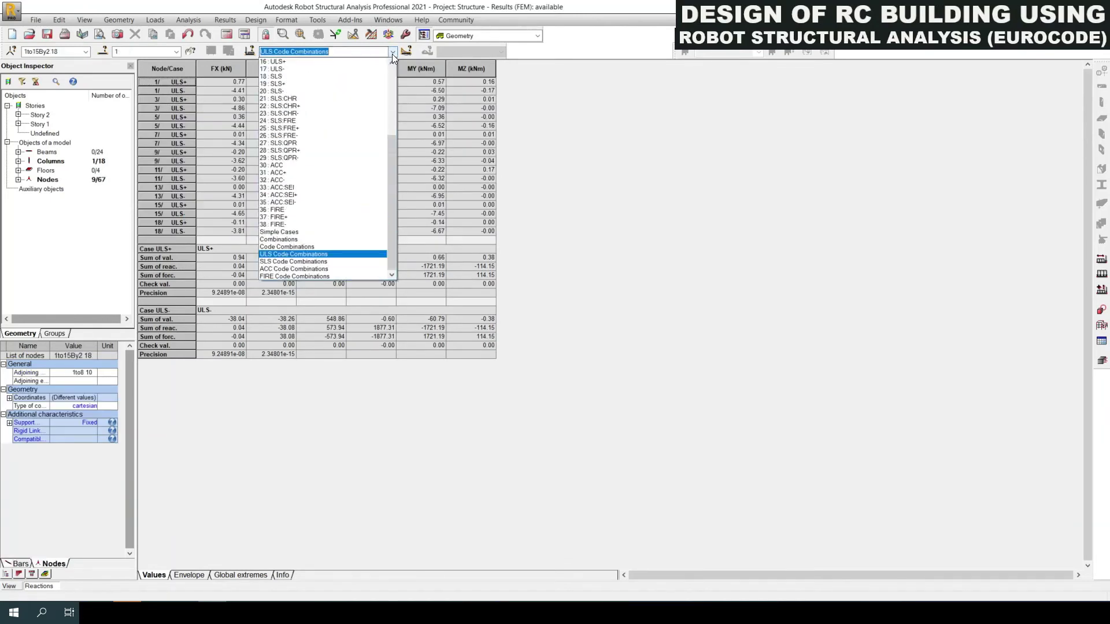
pyautogui.click(271, 262)
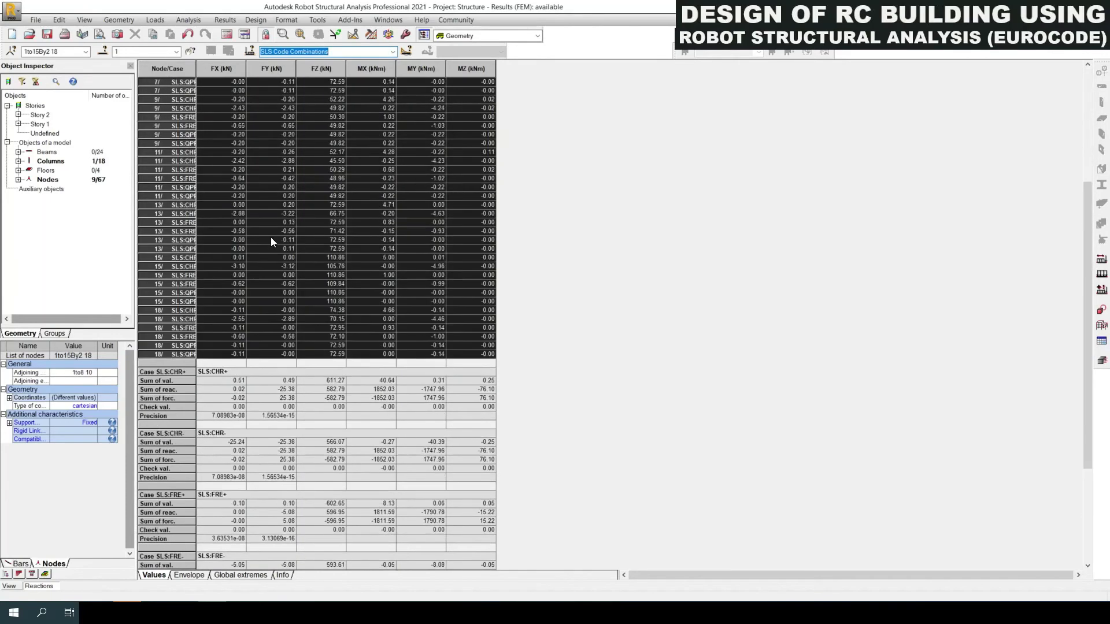
pyautogui.click(391, 50)
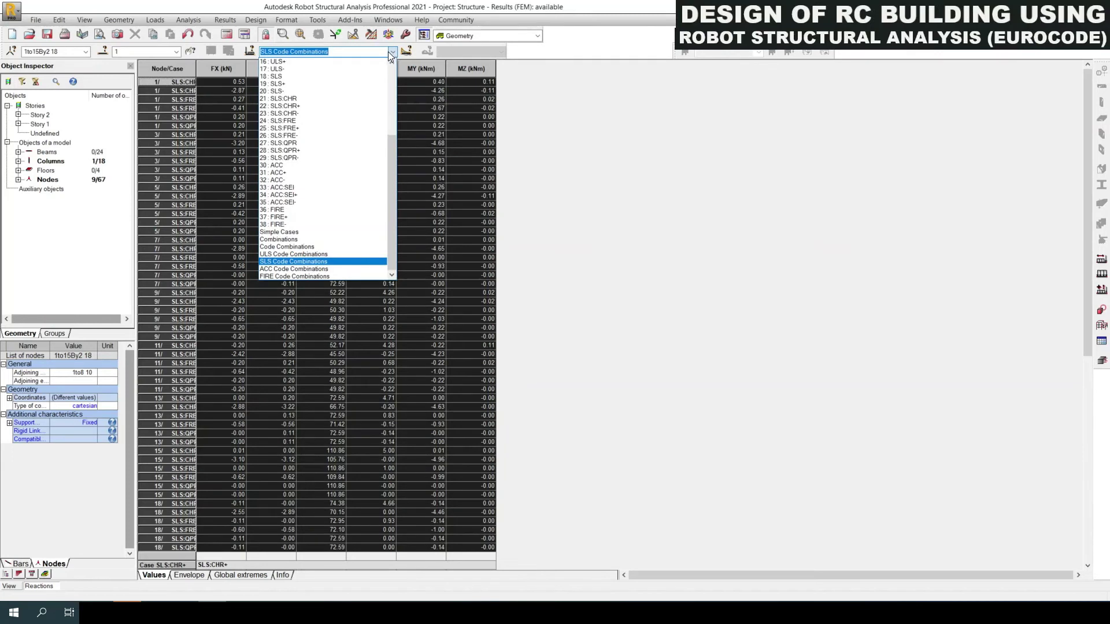
pyautogui.click(392, 51)
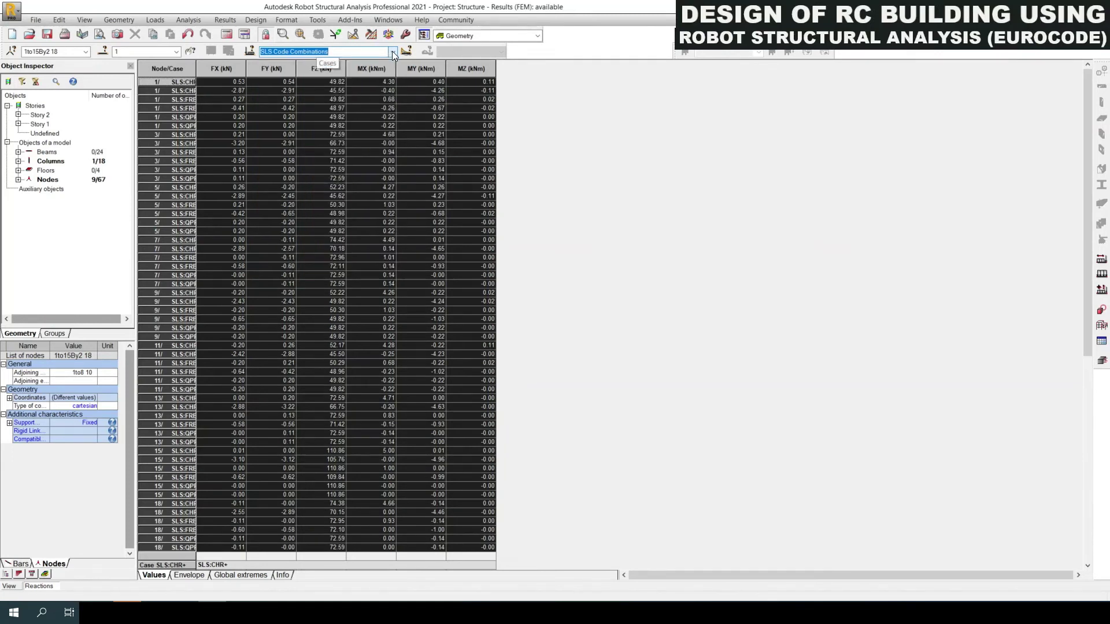
pyautogui.click(392, 51)
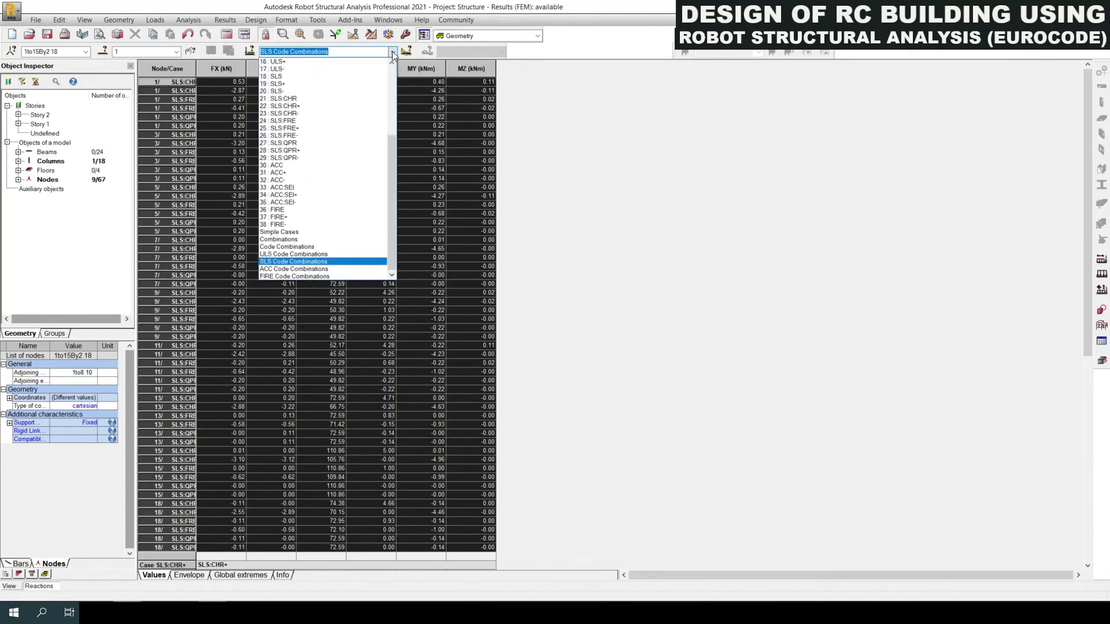
pyautogui.click(280, 268)
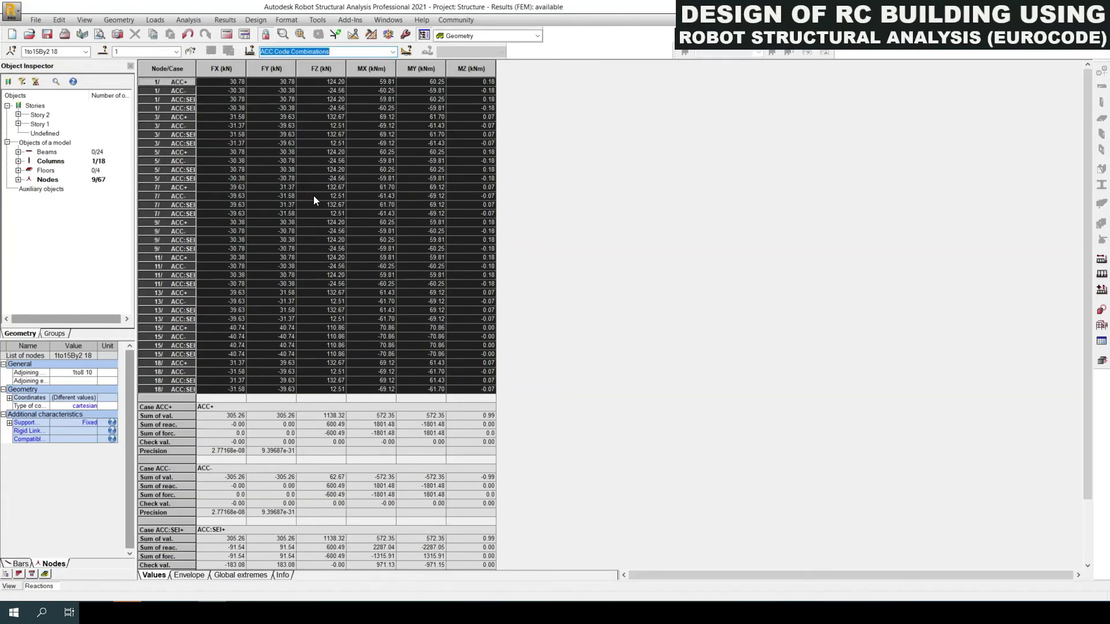
# List the support reactions for the Combinations case group and review the table's rows
pyautogui.click(393, 51)
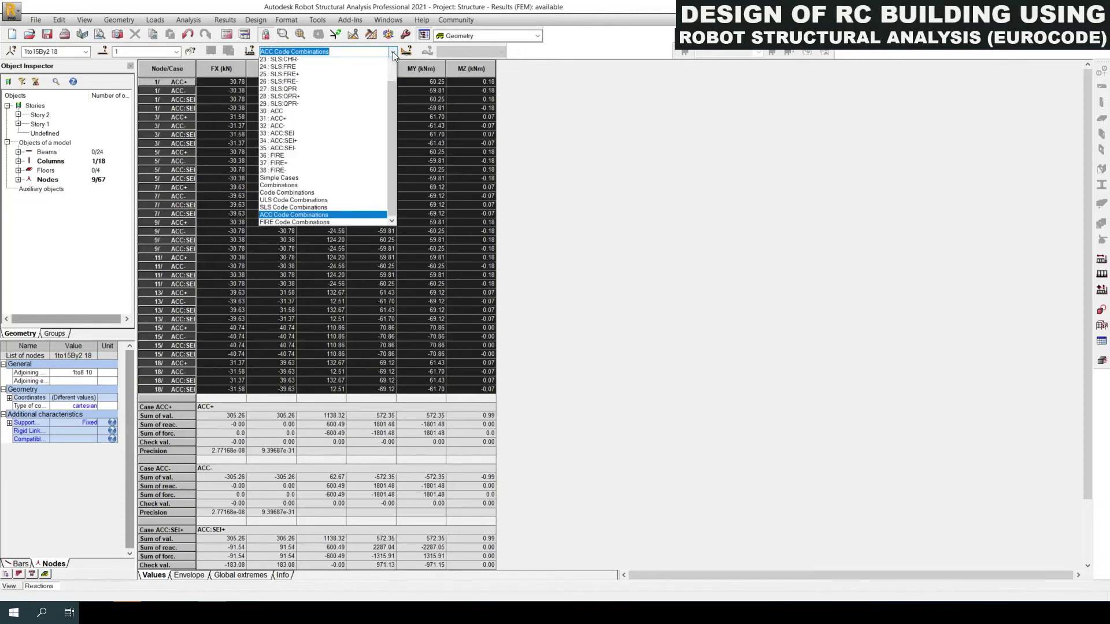
pyautogui.click(303, 239)
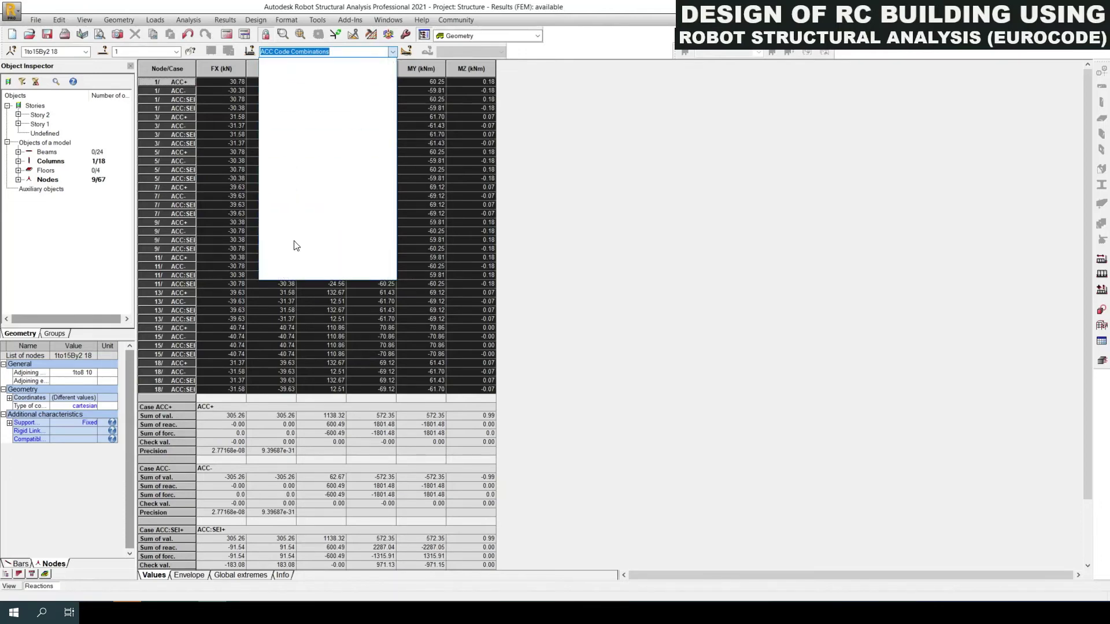
pyautogui.scroll(-8, 320, 168)
pyautogui.scroll(8, 321, 169)
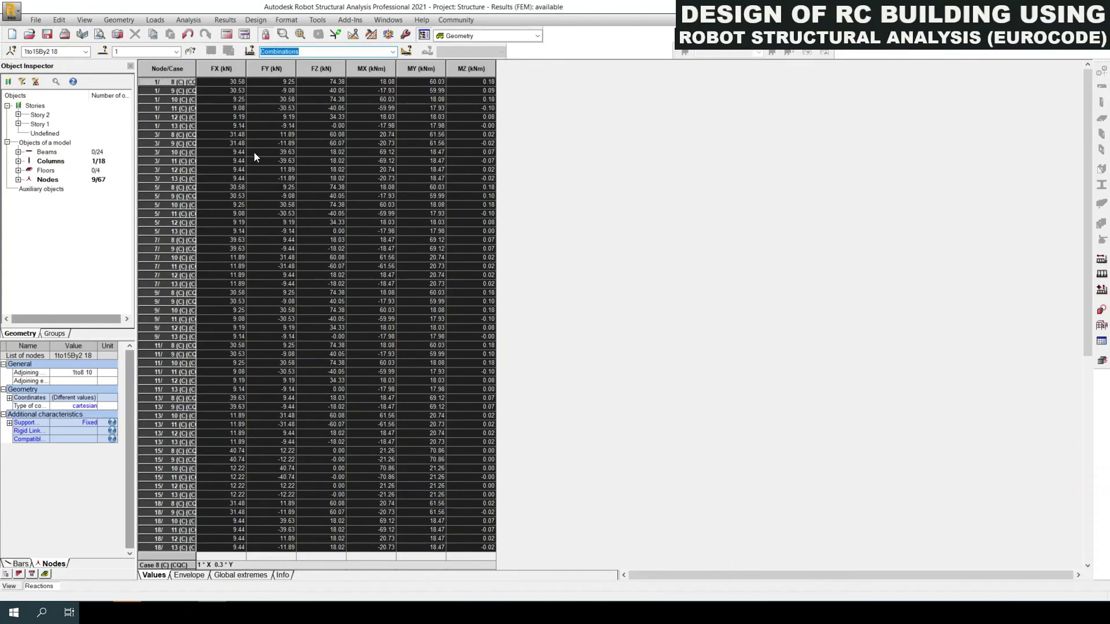
# Open the diagrams for bars and display the Fx force diagram on the structure model
pyautogui.click(225, 21)
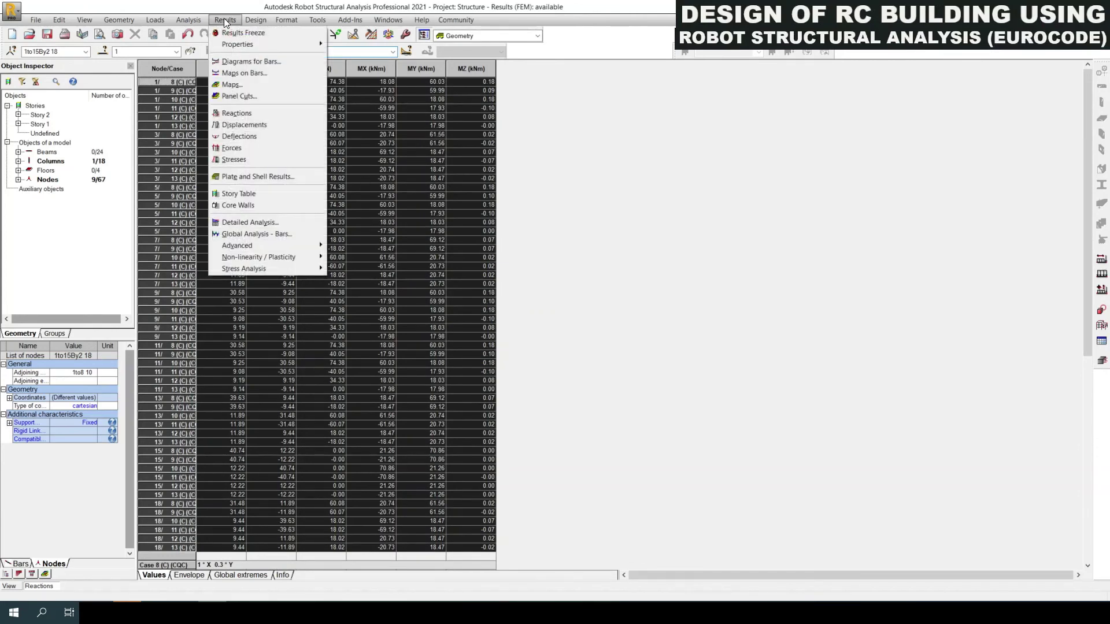
pyautogui.click(239, 62)
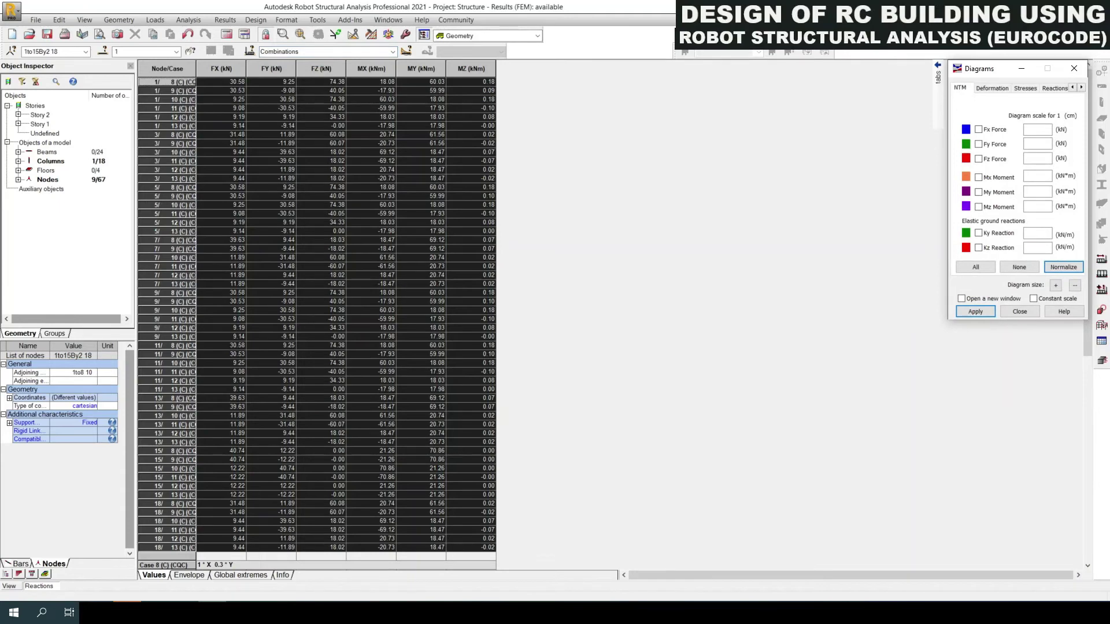
pyautogui.click(668, 244)
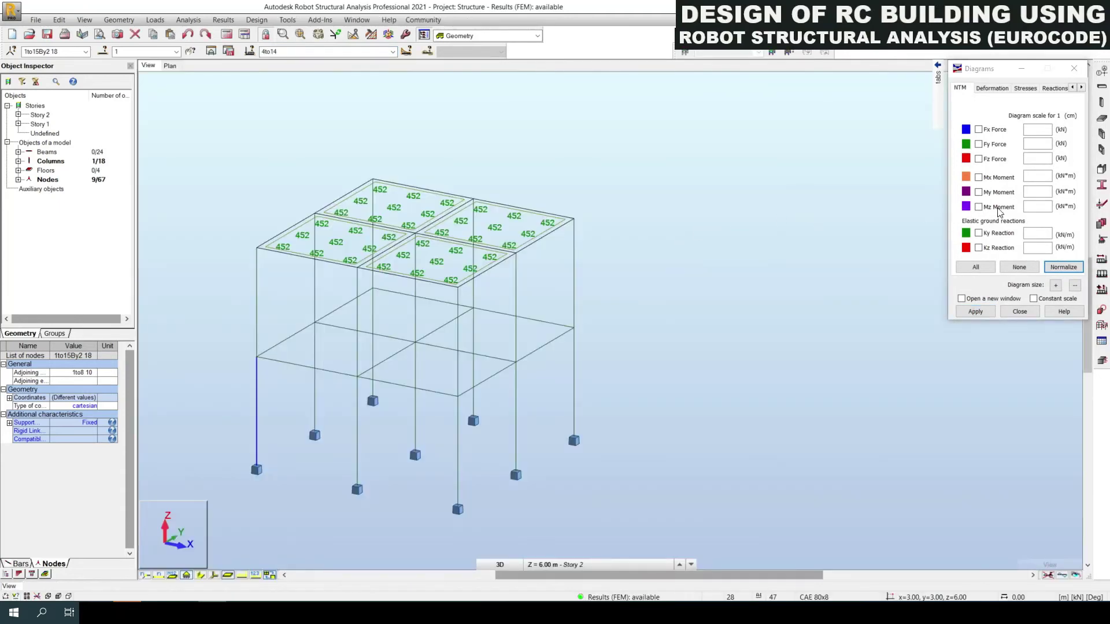
pyautogui.click(999, 133)
pyautogui.click(976, 312)
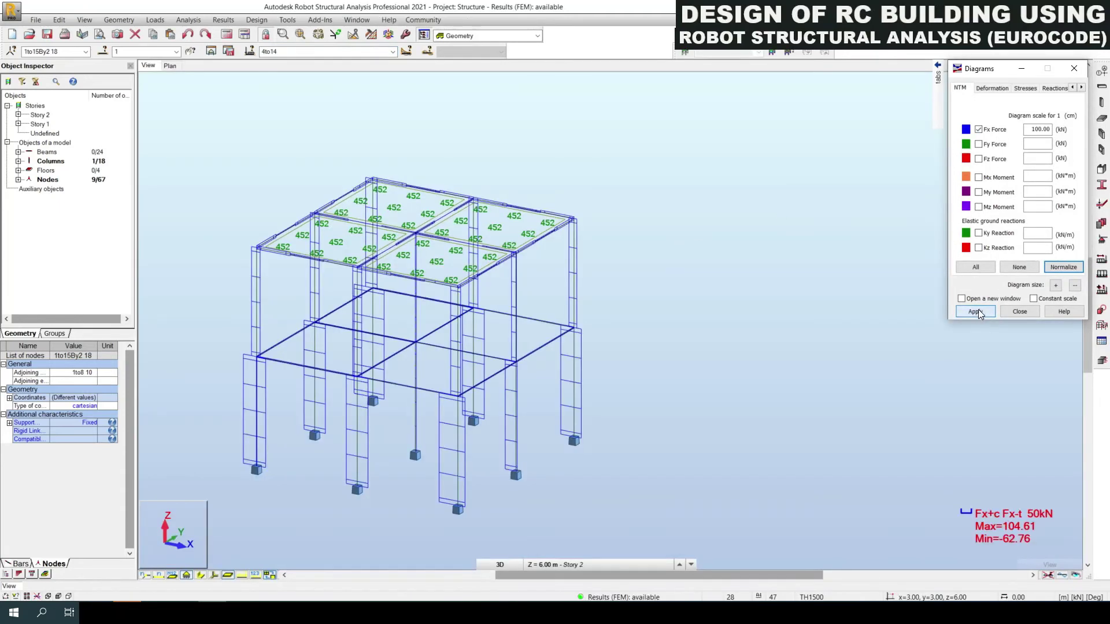
# Clear the displayed slab values and diagrams from the model and reapply the Fx force setting
pyautogui.click(1047, 576)
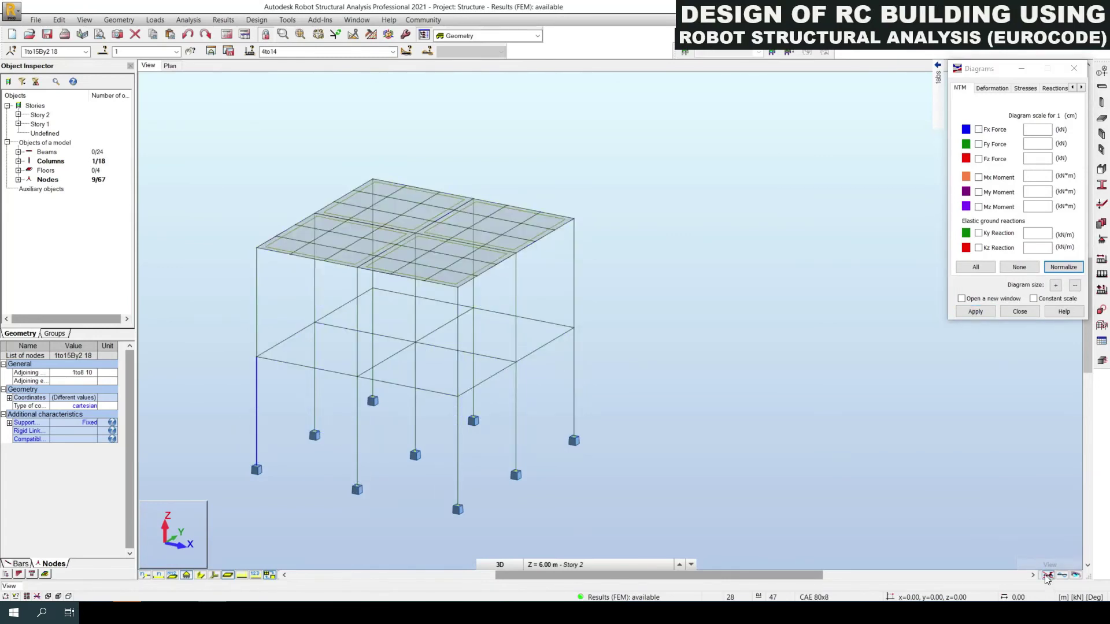
pyautogui.click(979, 129)
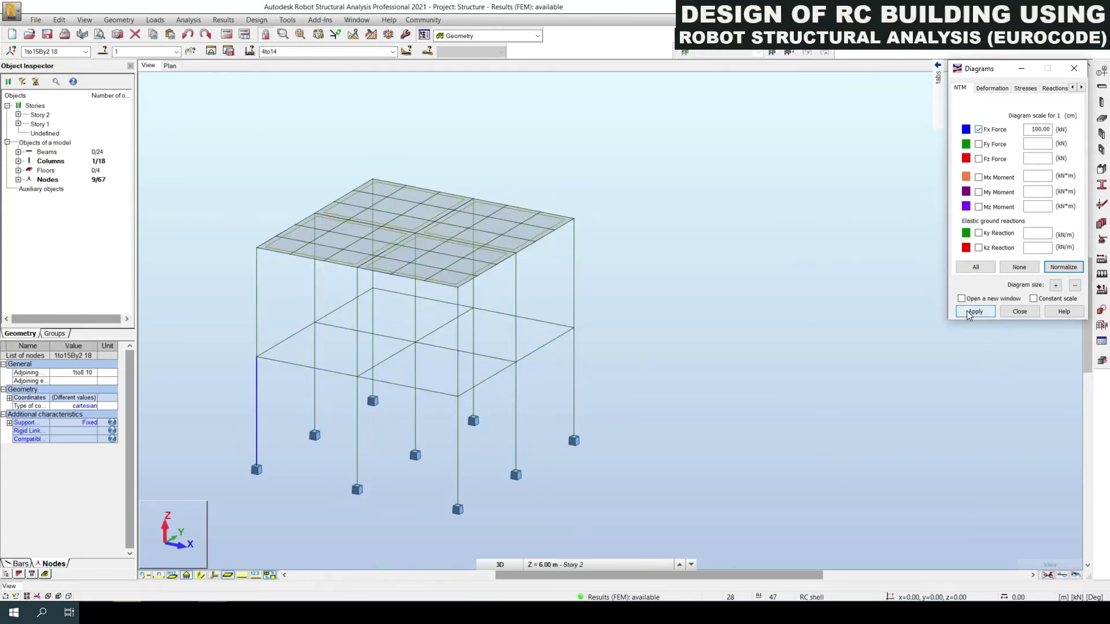
pyautogui.click(995, 130)
pyautogui.click(976, 312)
# Display the Fy force diagram on the bars for the Combinations case group
pyautogui.click(979, 144)
pyautogui.click(392, 52)
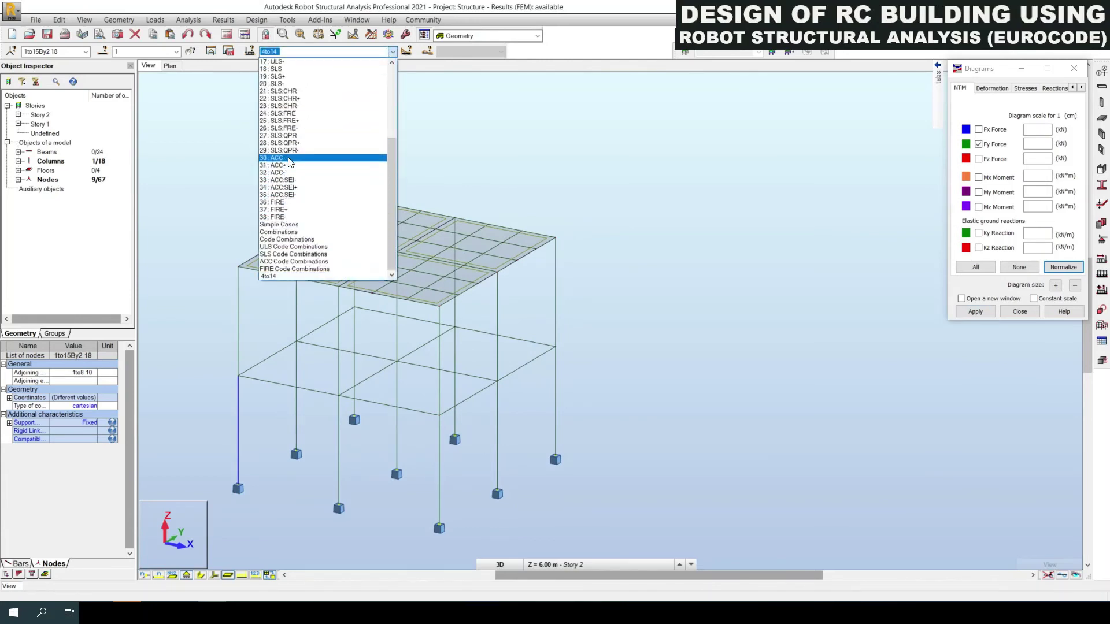
pyautogui.click(289, 233)
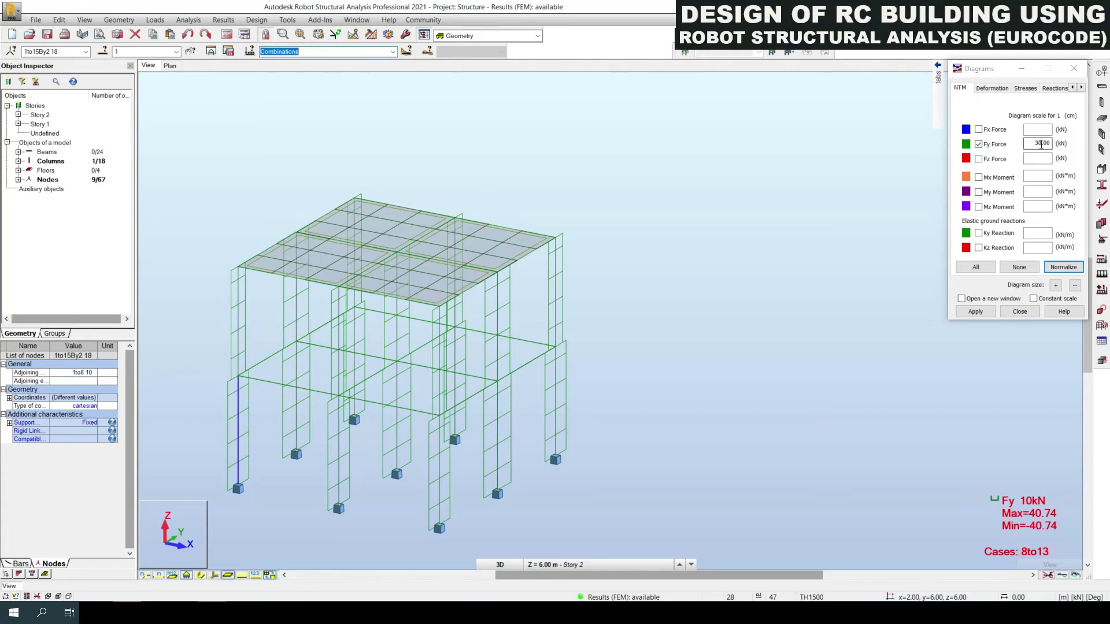
# Display the Fx diagram with Fy, switch to Fx with Fz, and show all three force diagrams together on the bars
pyautogui.click(979, 130)
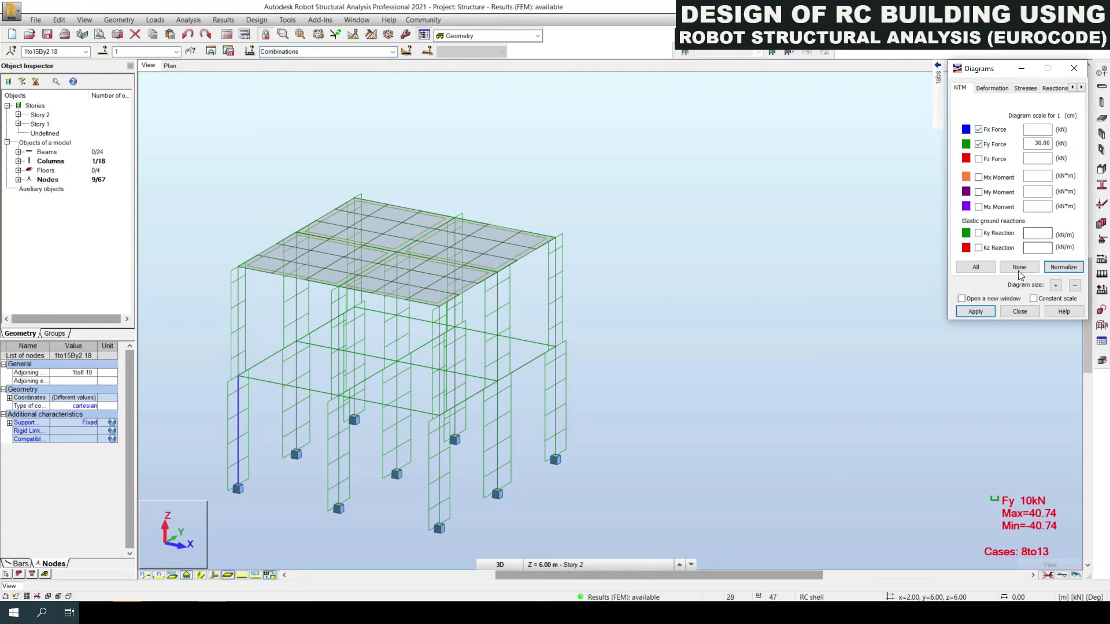
pyautogui.click(977, 309)
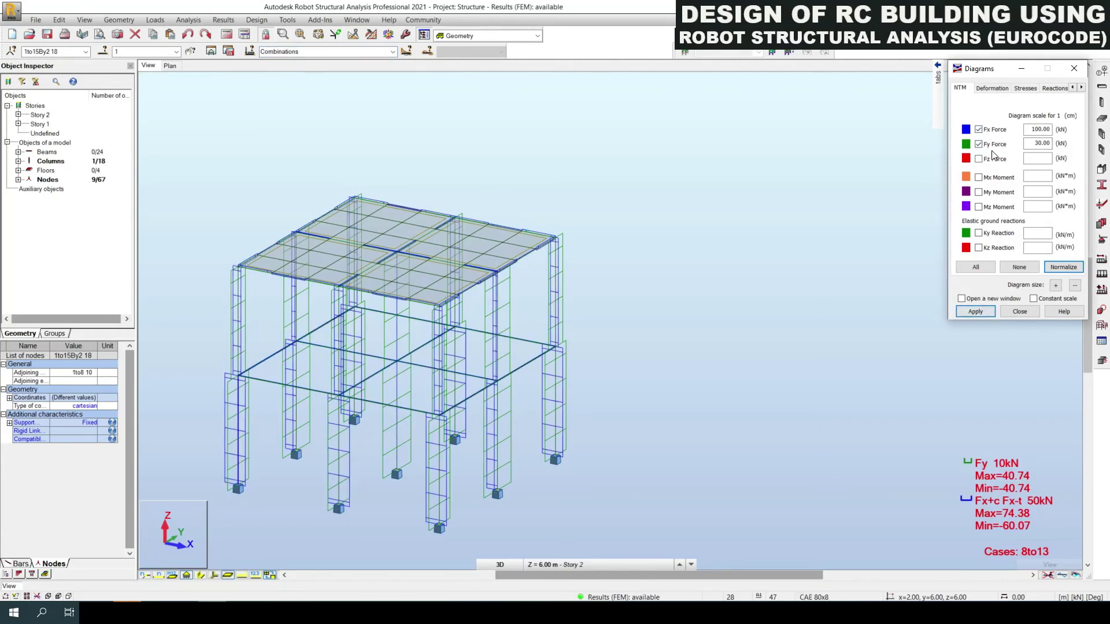
pyautogui.click(993, 145)
pyautogui.click(976, 311)
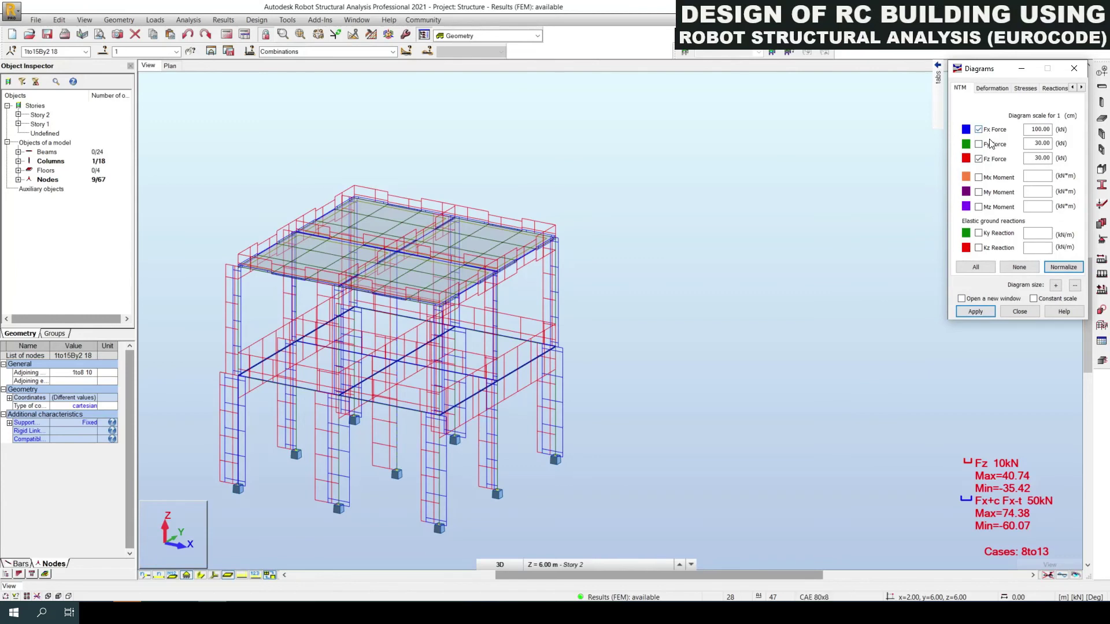
pyautogui.click(991, 145)
pyautogui.click(976, 311)
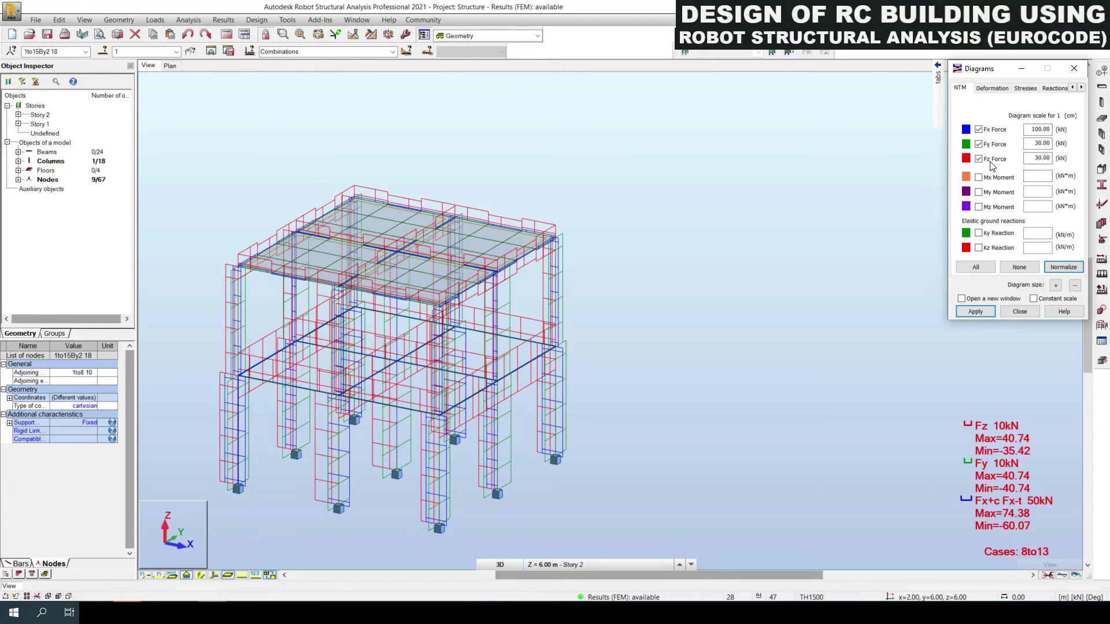
# Remove the Fx, Fy and Fz force diagrams from the model and display the Mx moment diagram
pyautogui.click(991, 131)
pyautogui.click(994, 144)
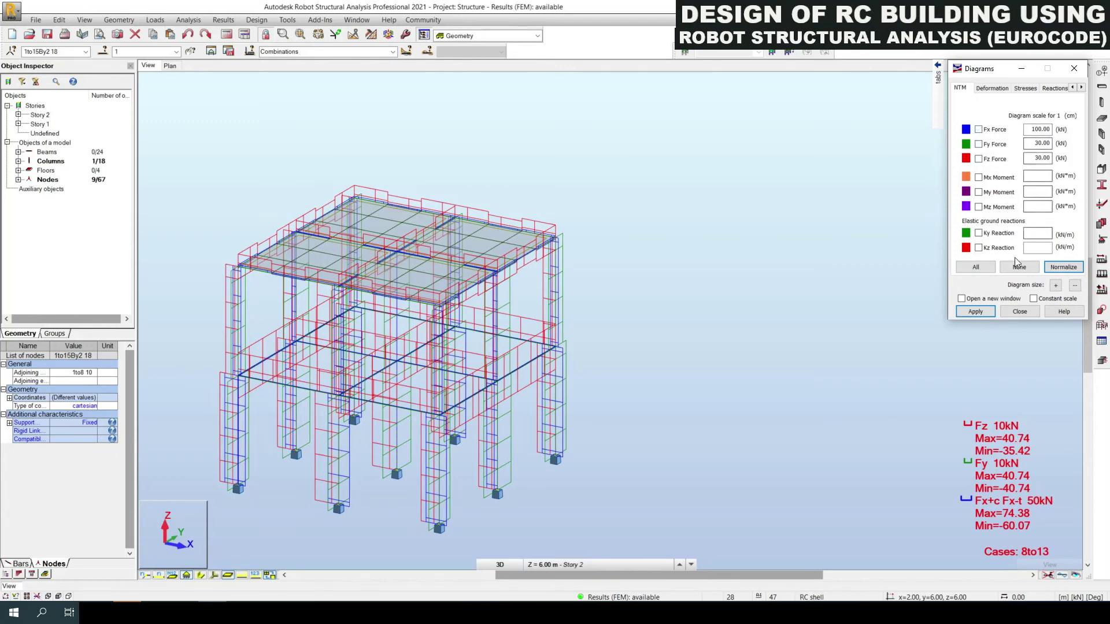
pyautogui.click(983, 312)
pyautogui.click(978, 178)
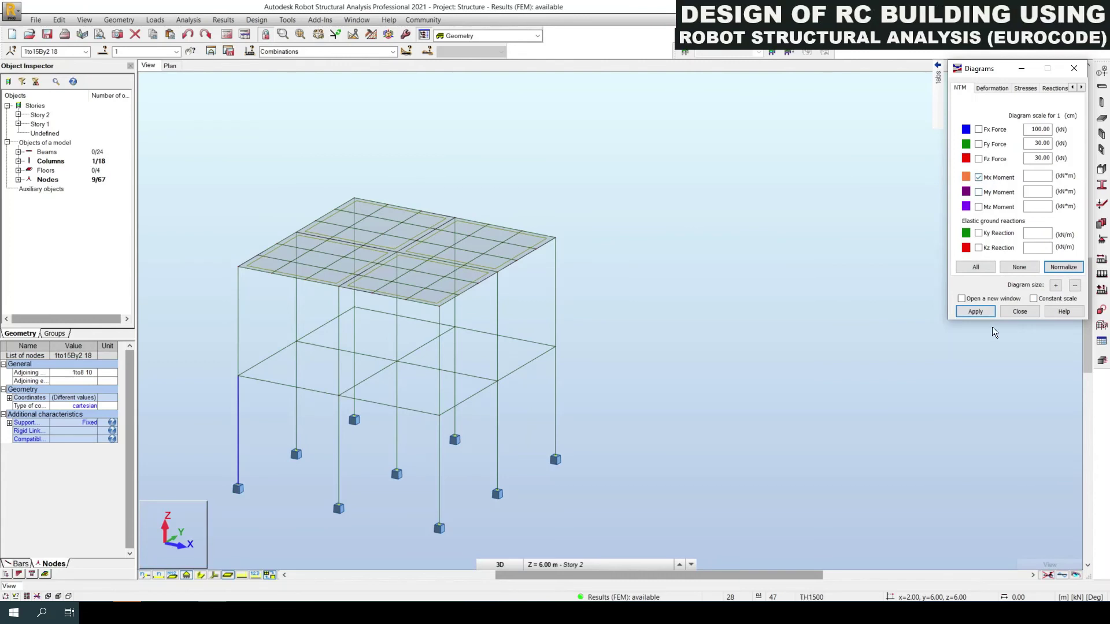
pyautogui.click(981, 312)
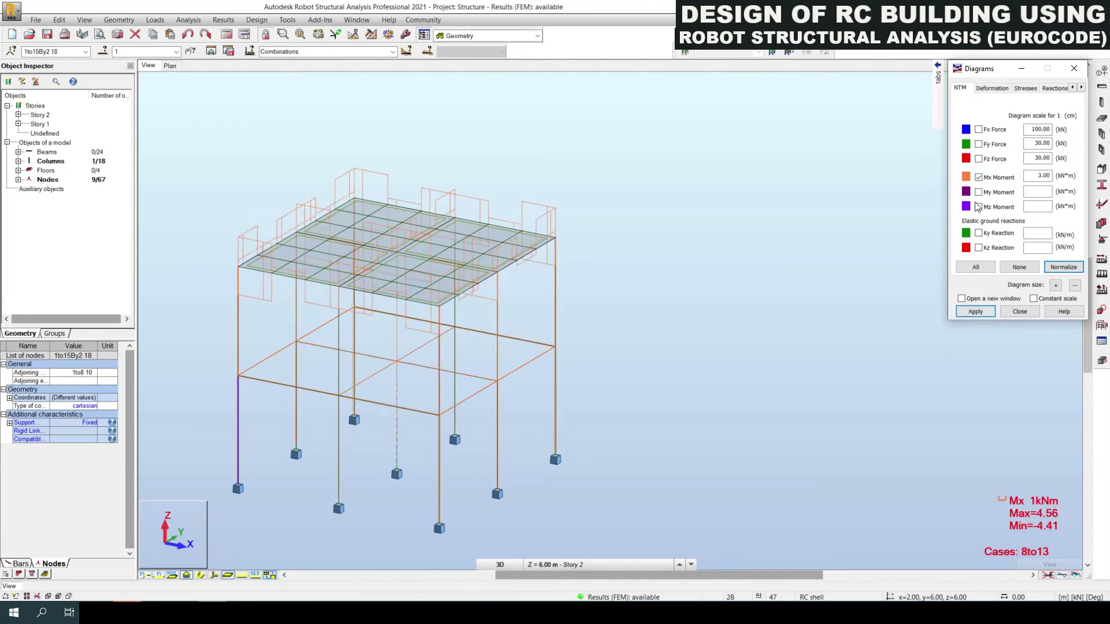
# Replace the Mx diagram with the My moment diagram on the bars
pyautogui.click(991, 195)
pyautogui.click(994, 181)
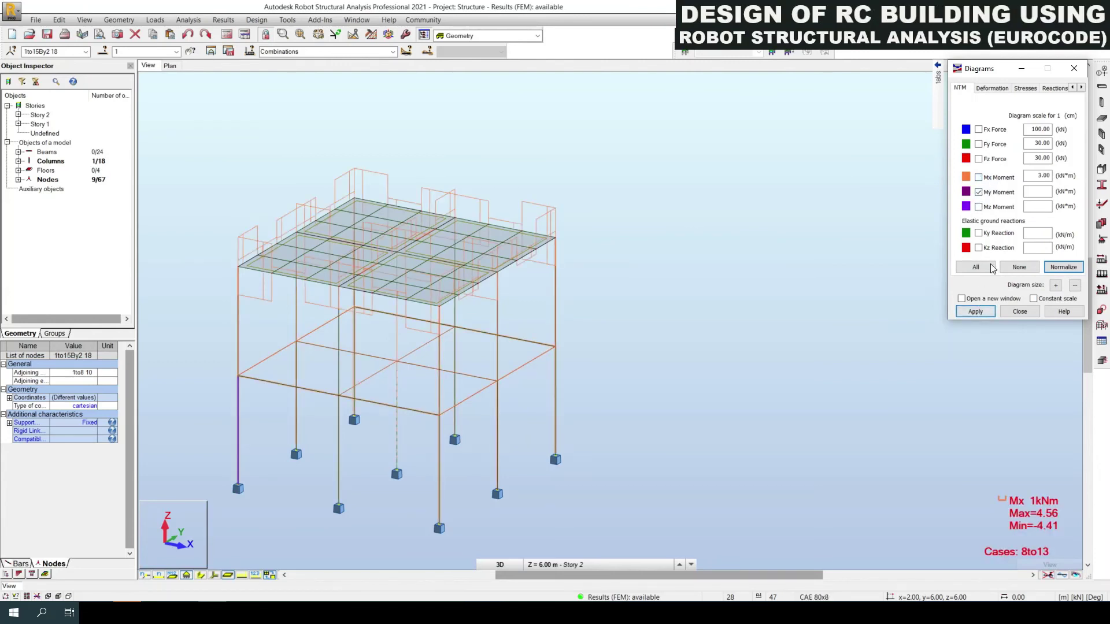
pyautogui.click(980, 311)
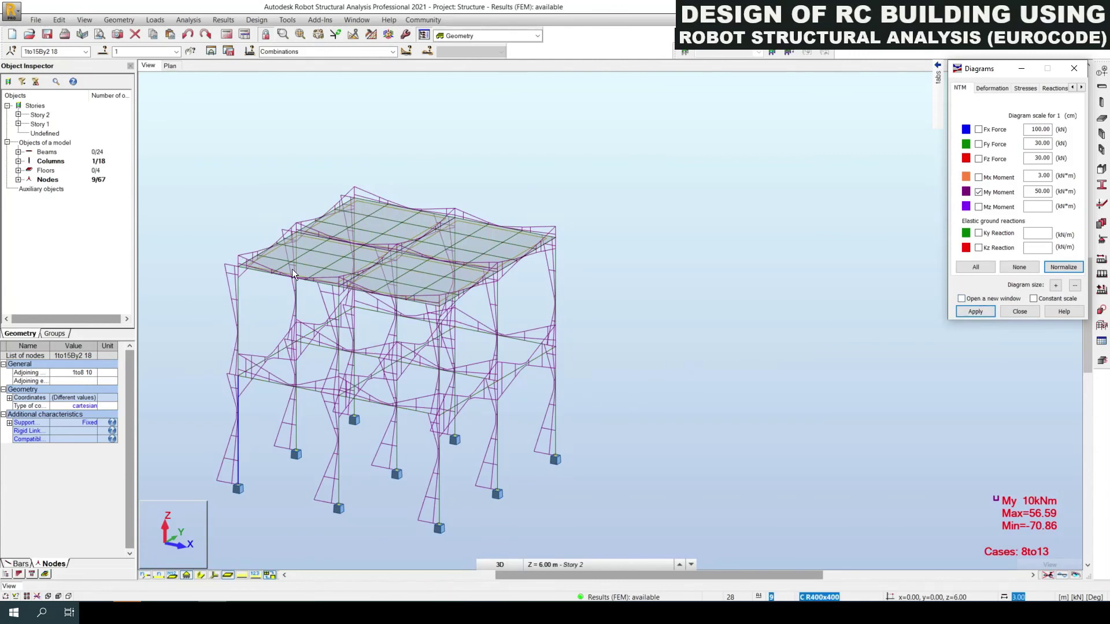
# Replace the My diagram with the Mz moment diagram on the bars
pyautogui.click(999, 193)
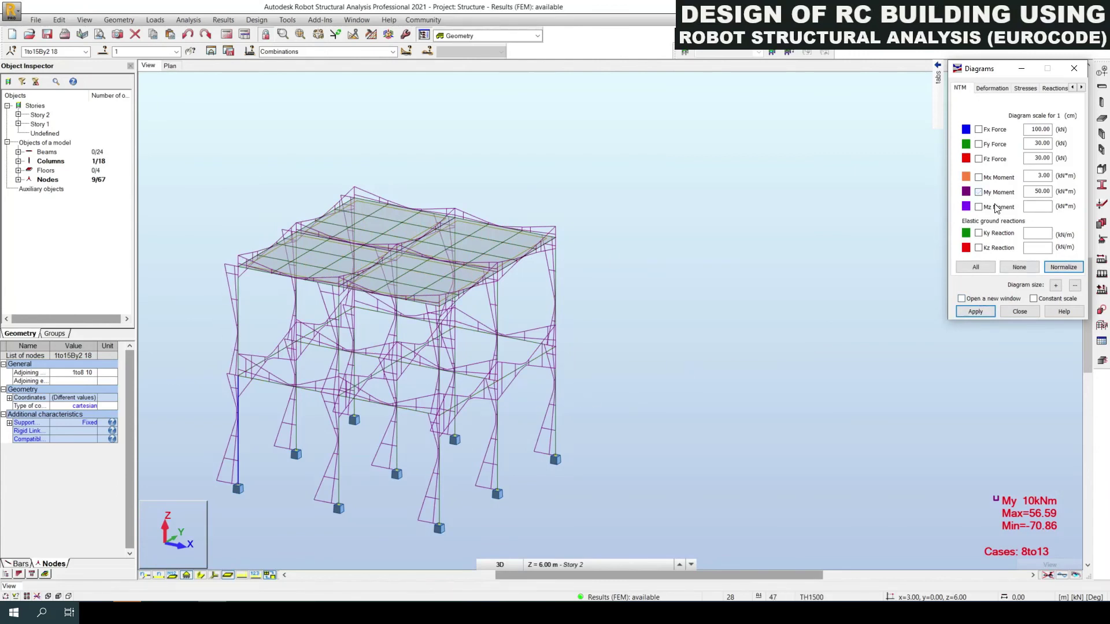
pyautogui.click(997, 207)
pyautogui.click(976, 312)
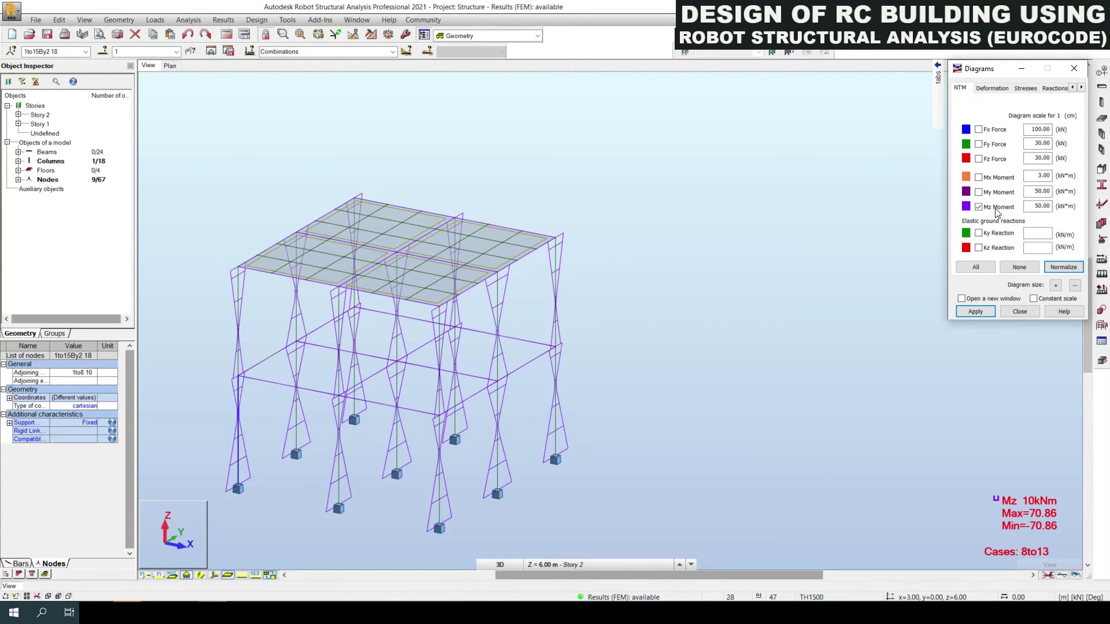
# Check the Ky elastic ground reaction diagram, restore the Mz moment diagram and close the bar diagram settings
pyautogui.click(977, 312)
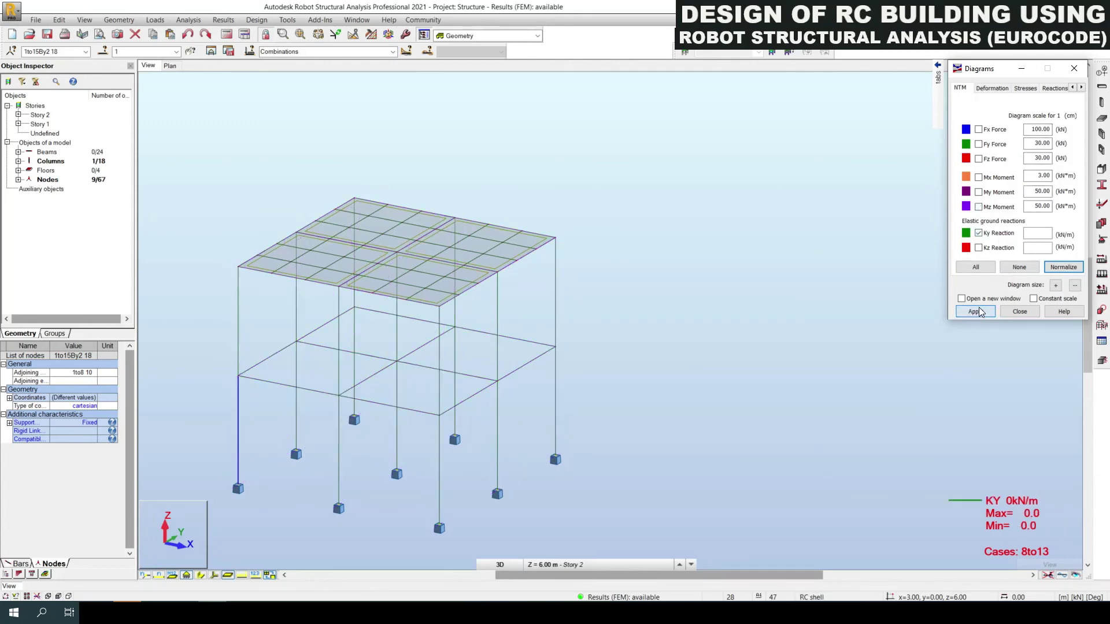
pyautogui.click(998, 232)
pyautogui.click(1000, 209)
pyautogui.click(976, 308)
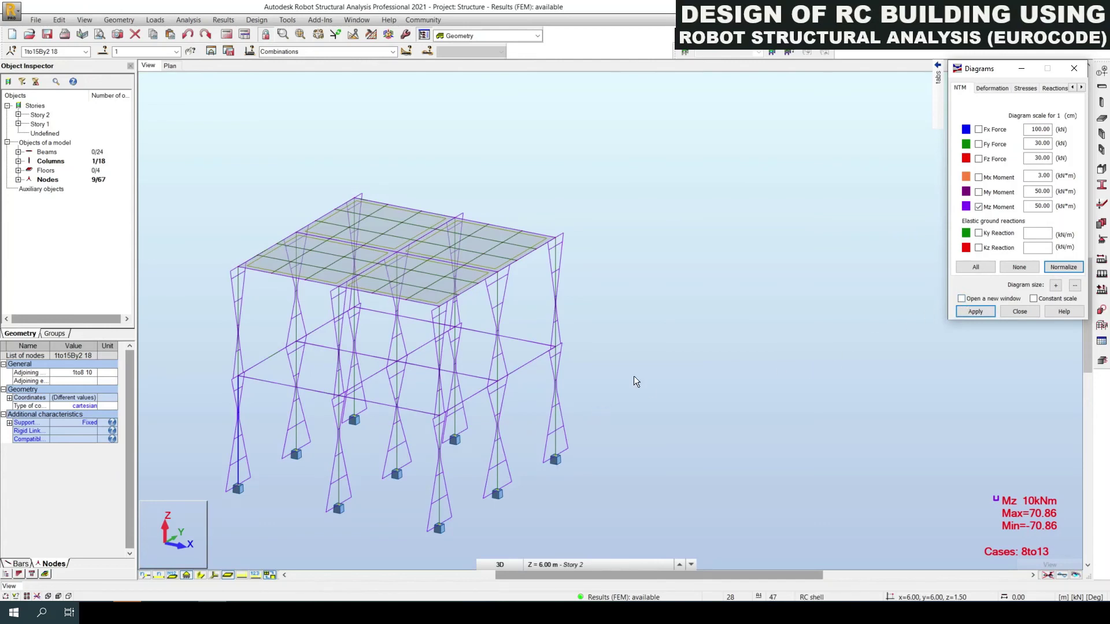
pyautogui.moveTo(998, 72); pyautogui.dragTo(677, 148)
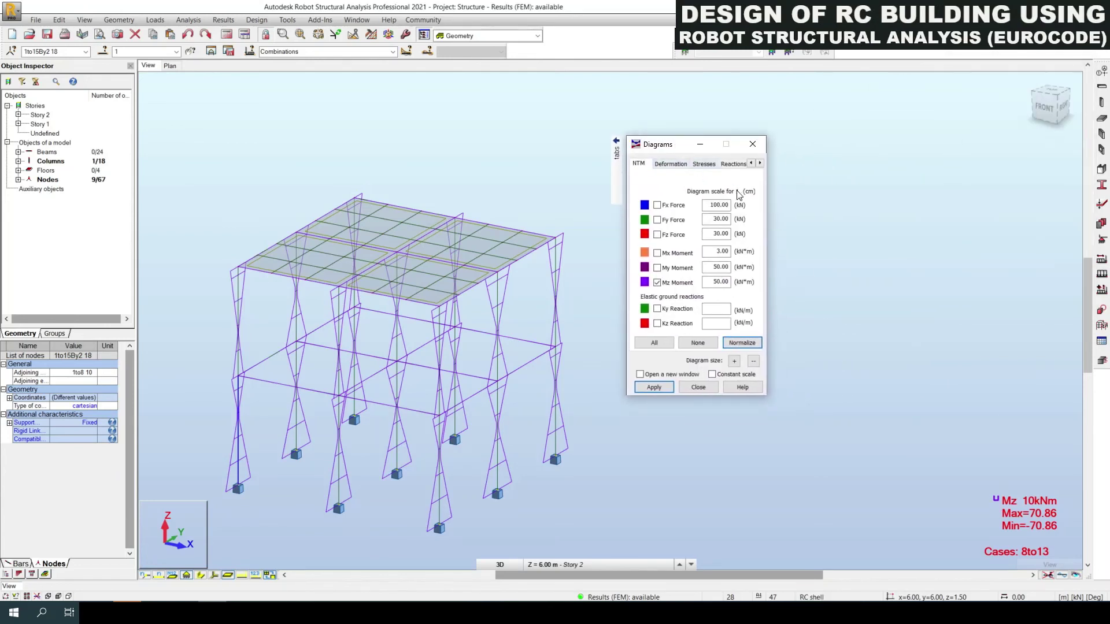
pyautogui.click(752, 145)
# Open the result maps for panels and display the xx stress map on the roof slab
pyautogui.click(222, 21)
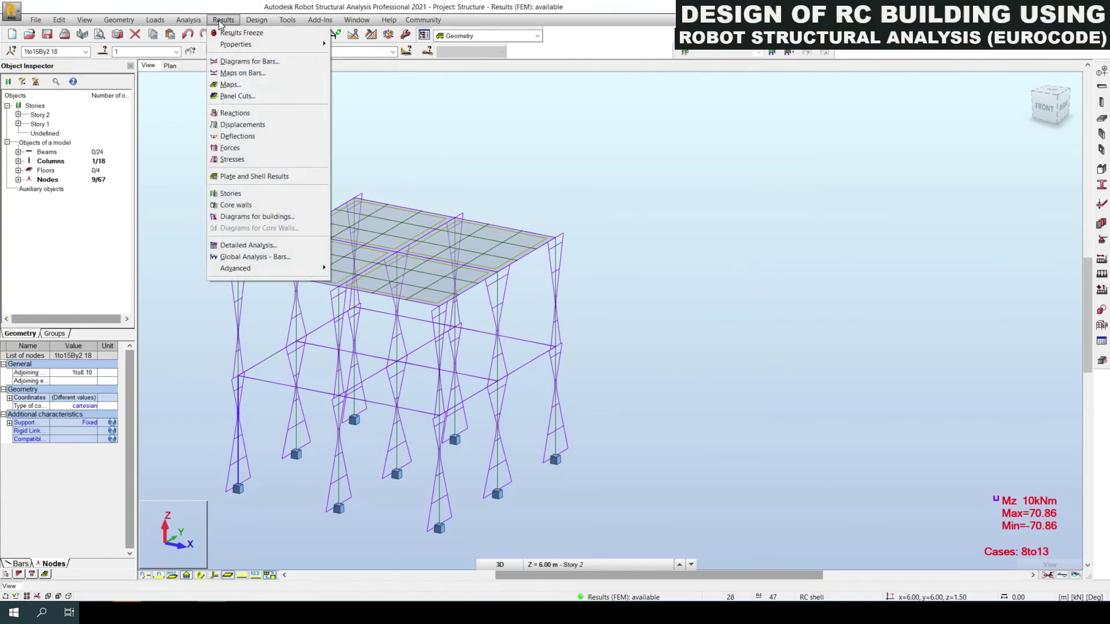
pyautogui.click(246, 87)
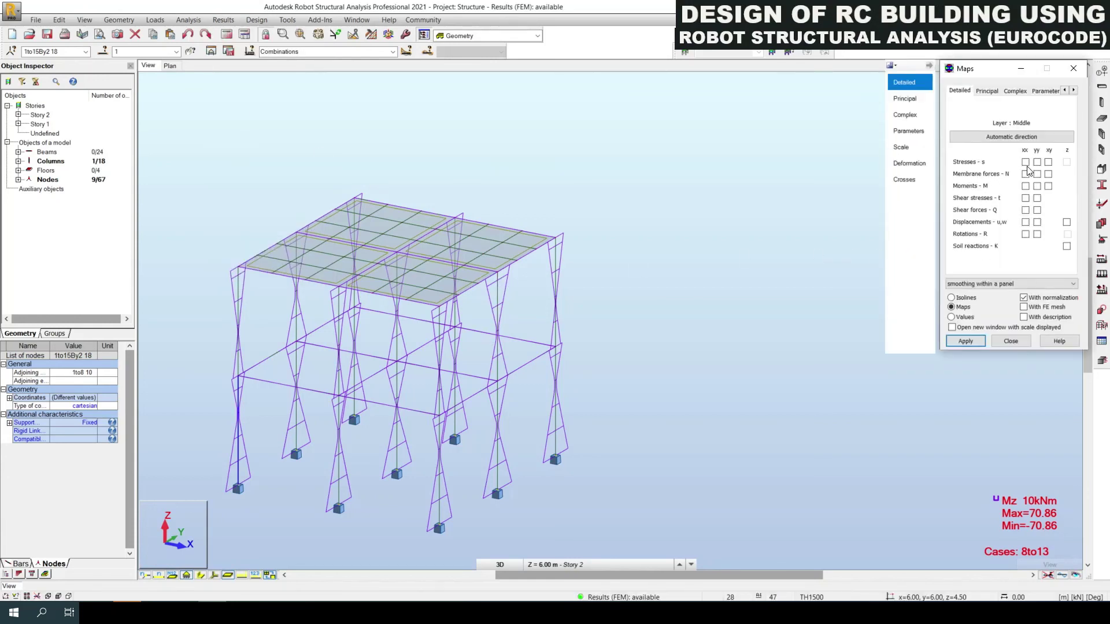
pyautogui.click(1025, 162)
pyautogui.click(961, 342)
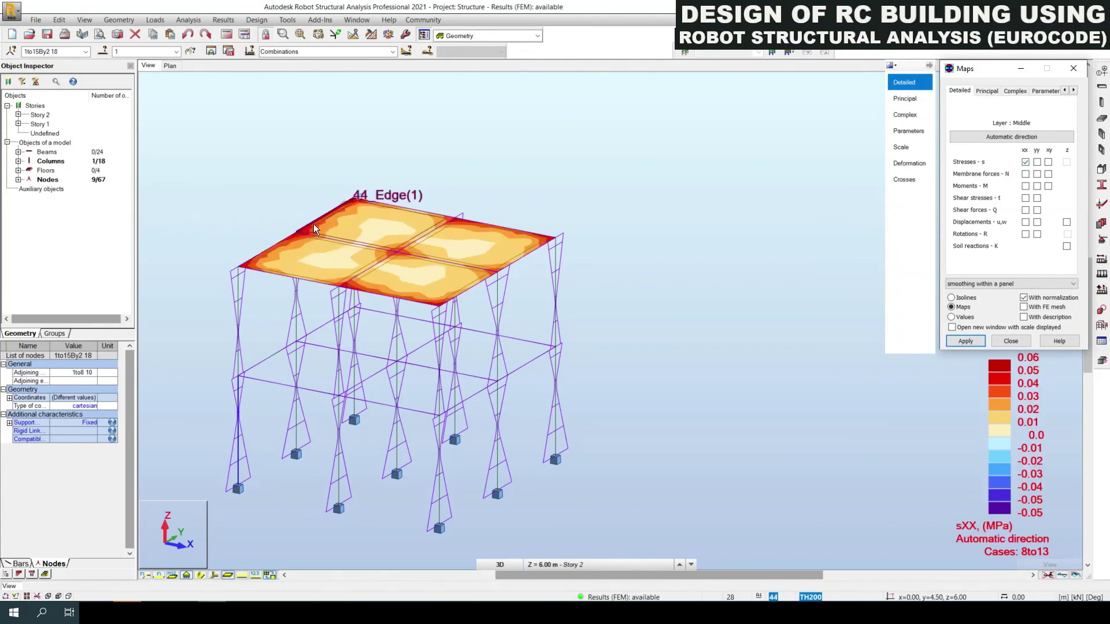
# Show the roof slab's xx stresses as values with descriptions instead of a colour map
pyautogui.scroll(2, 314, 224)
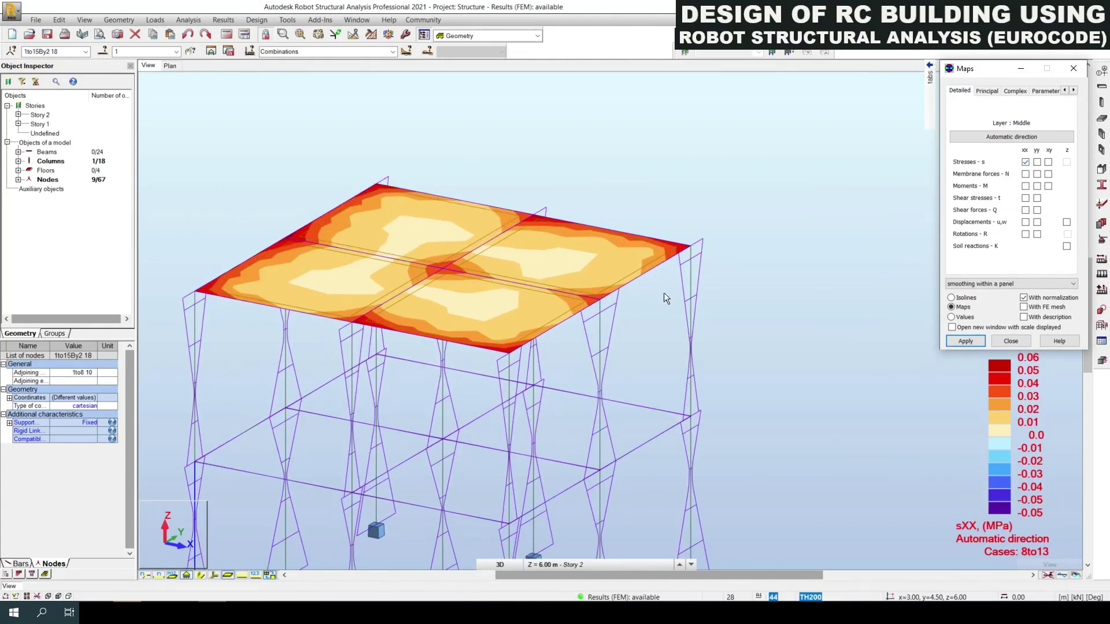
pyautogui.click(965, 317)
pyautogui.click(969, 342)
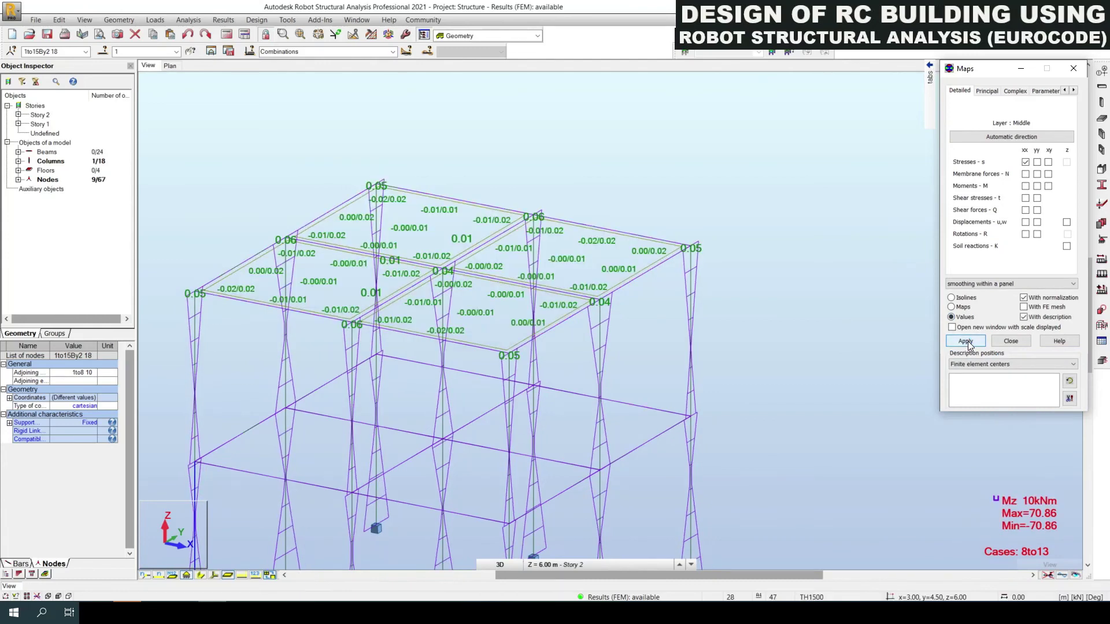
# Display the slab's xx moments as values, and show them as a colour map as well
pyautogui.click(1025, 186)
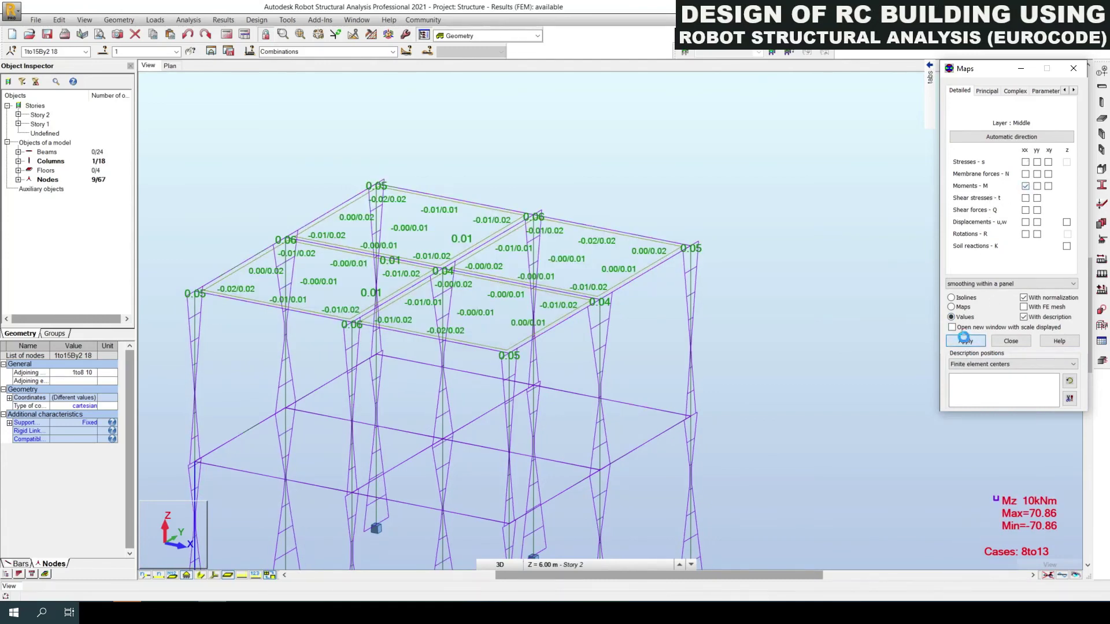
pyautogui.click(965, 341)
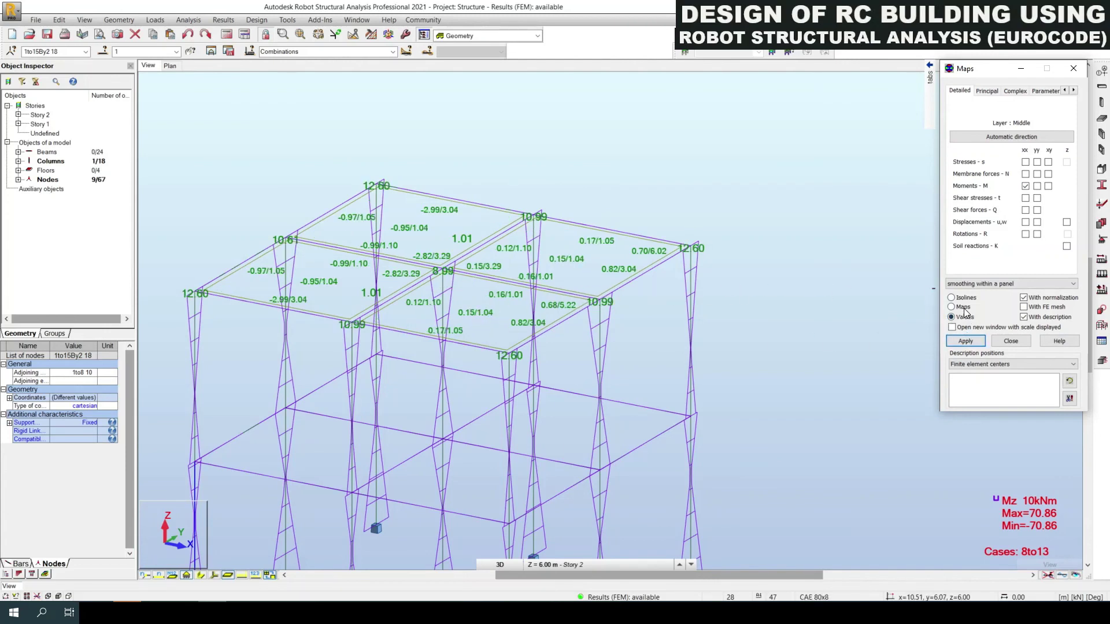
pyautogui.click(966, 343)
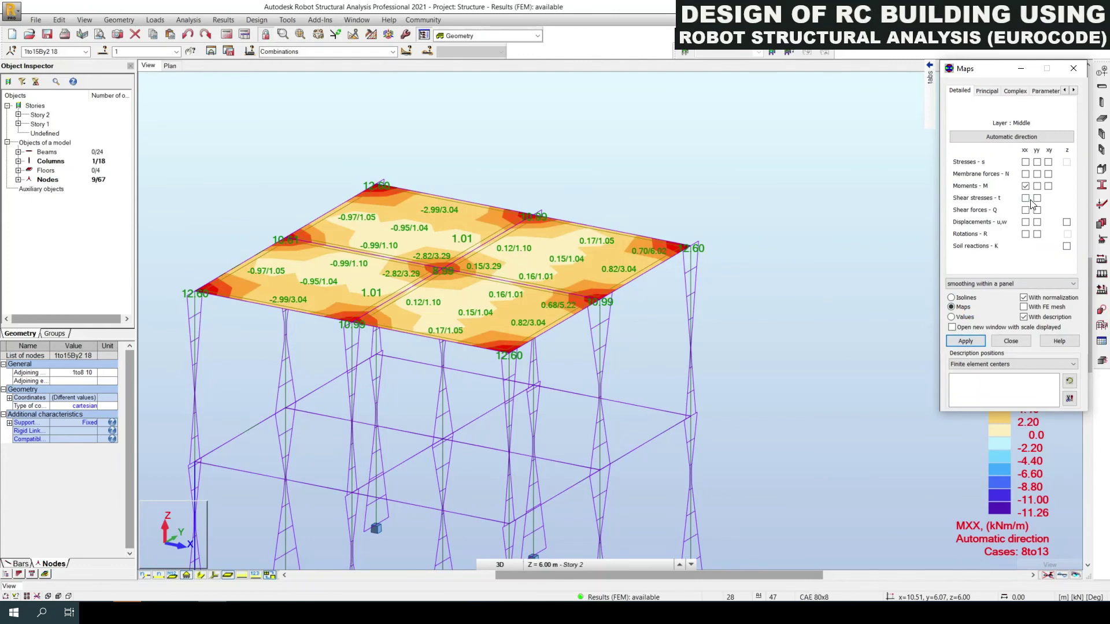
# Display the slab's xx shear stress map, followed by the xx rotation map
pyautogui.click(976, 343)
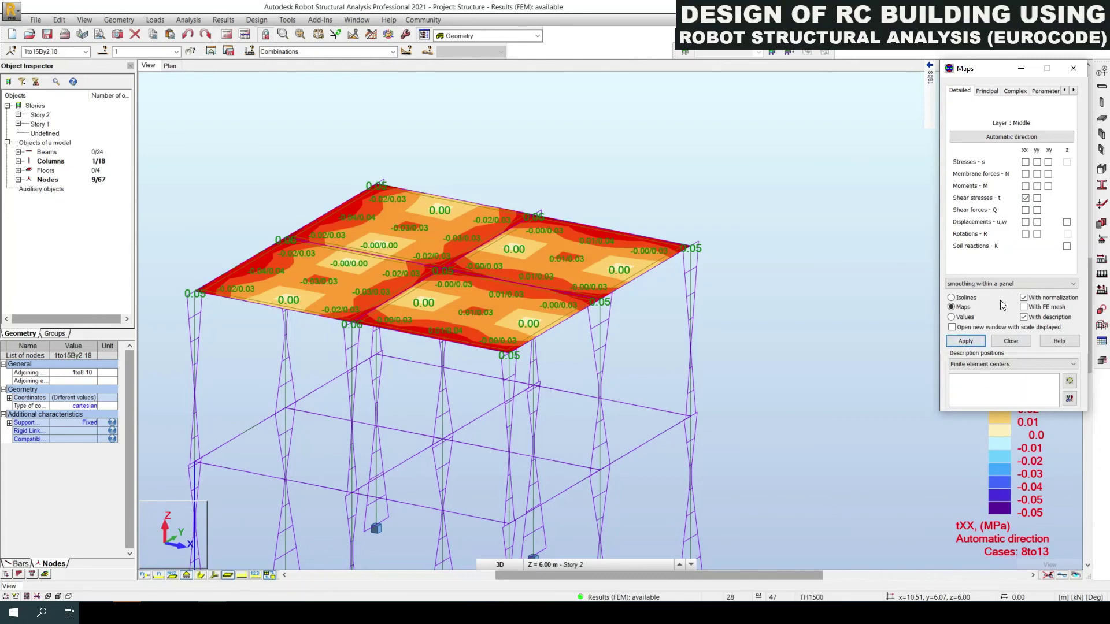
pyautogui.click(1025, 235)
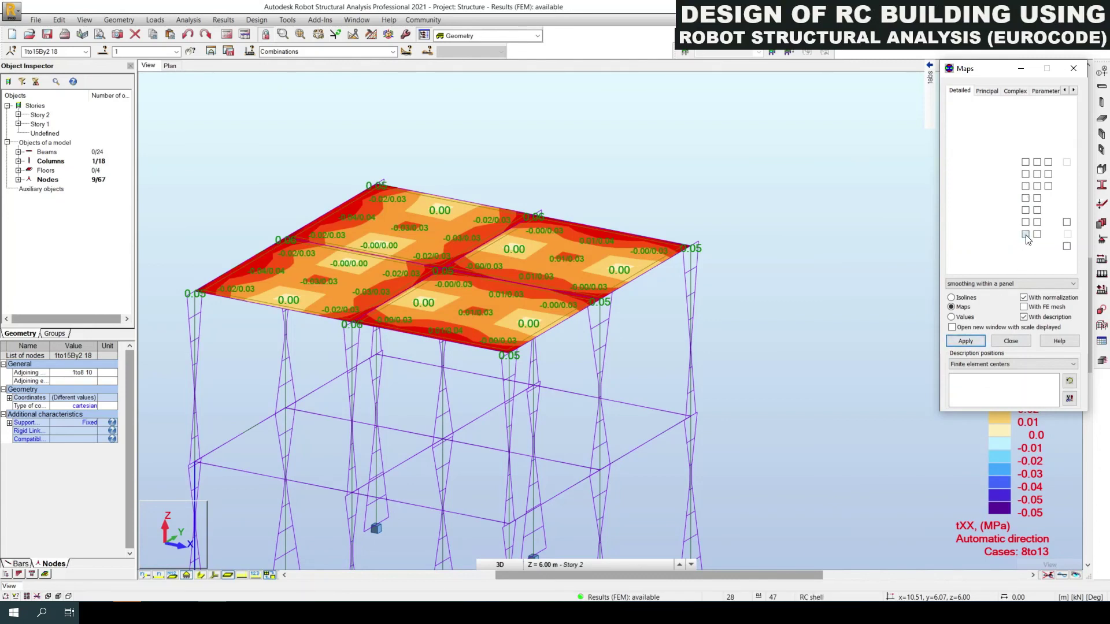
pyautogui.click(966, 341)
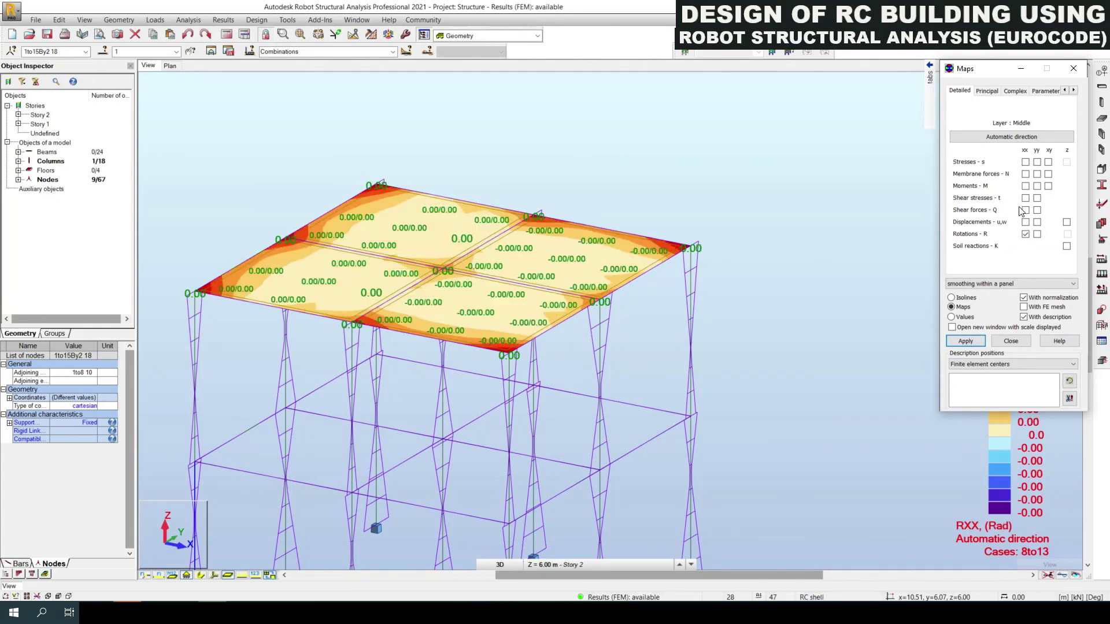
# Display the slab's membrane force maps one after another for the xx, yy and xy directions
pyautogui.click(1026, 174)
pyautogui.click(973, 341)
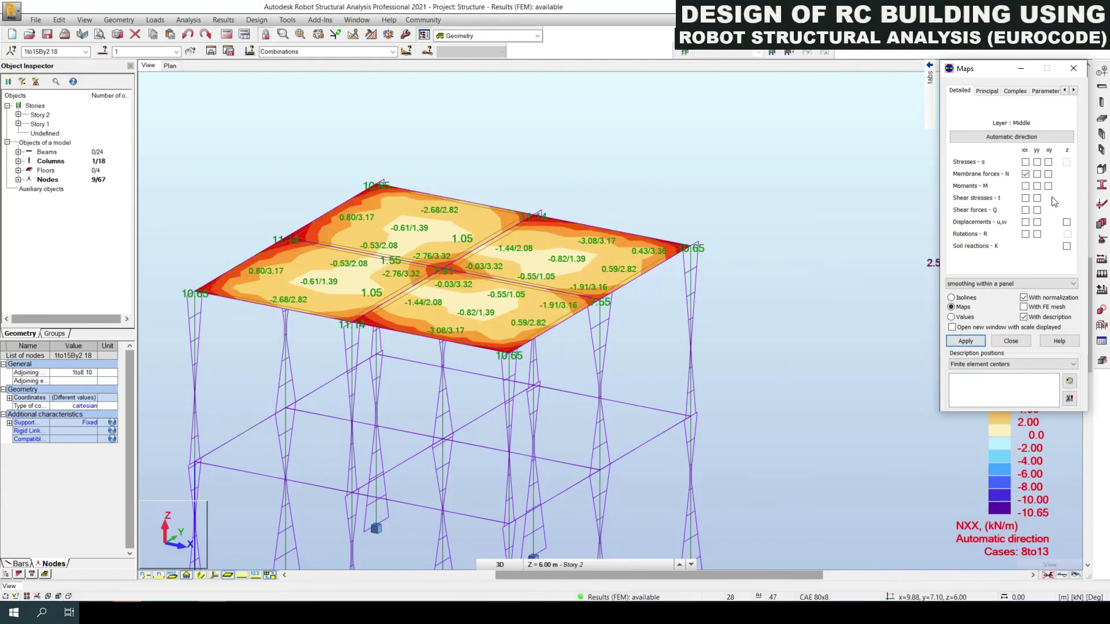
pyautogui.click(1037, 174)
pyautogui.click(970, 341)
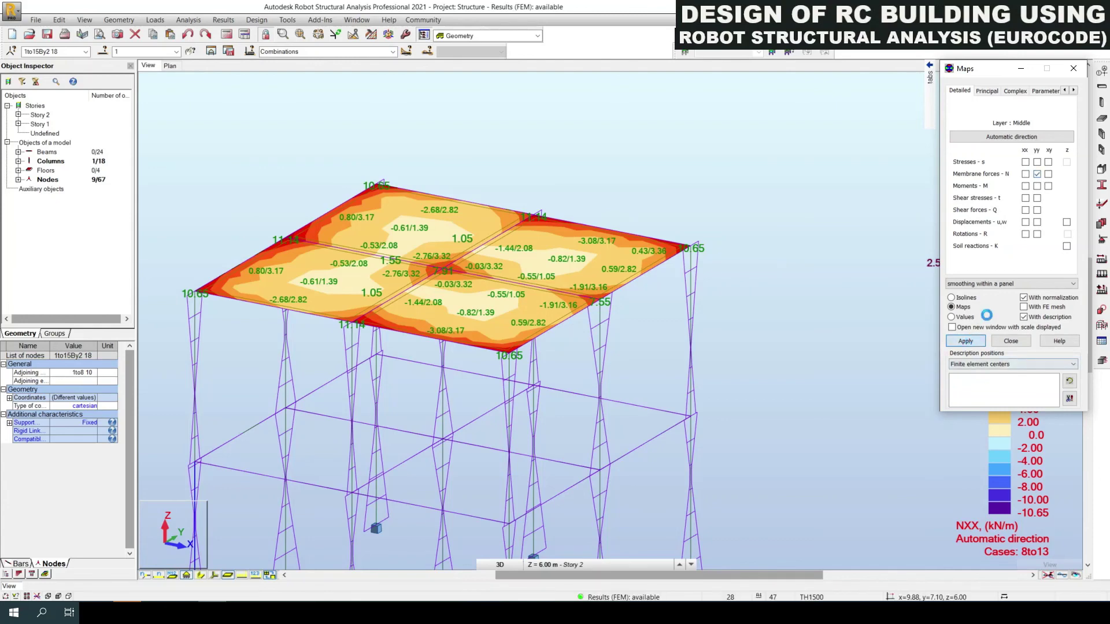
pyautogui.click(1049, 174)
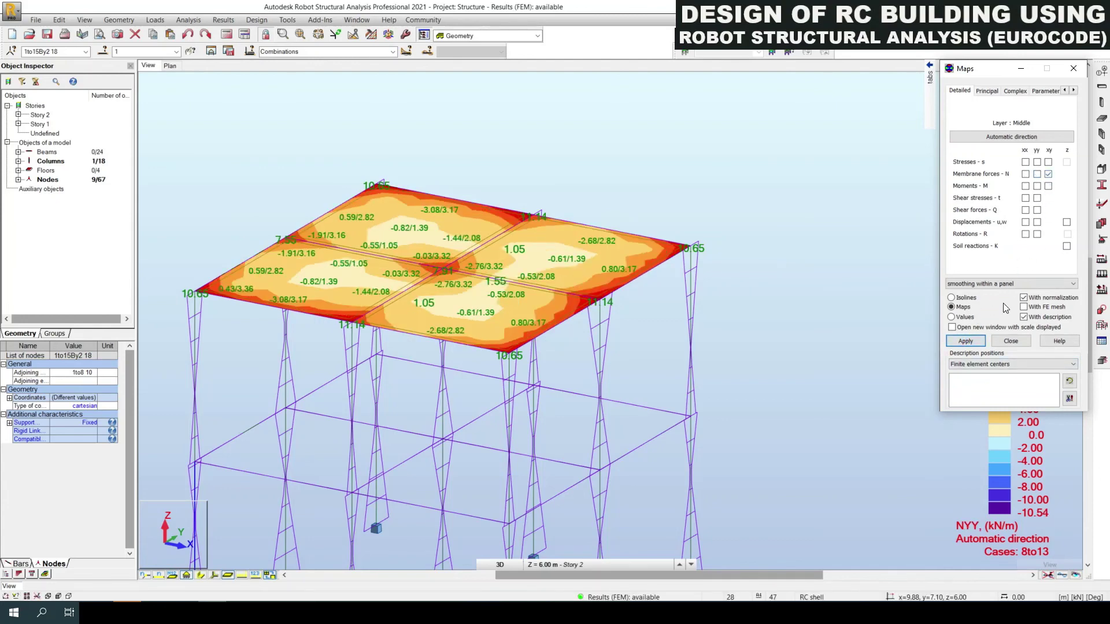
pyautogui.click(968, 341)
# Set the description positions of the slab map values to Indicated graphically
pyautogui.moveTo(390, 428); pyautogui.dragTo(438, 365, button='middle')
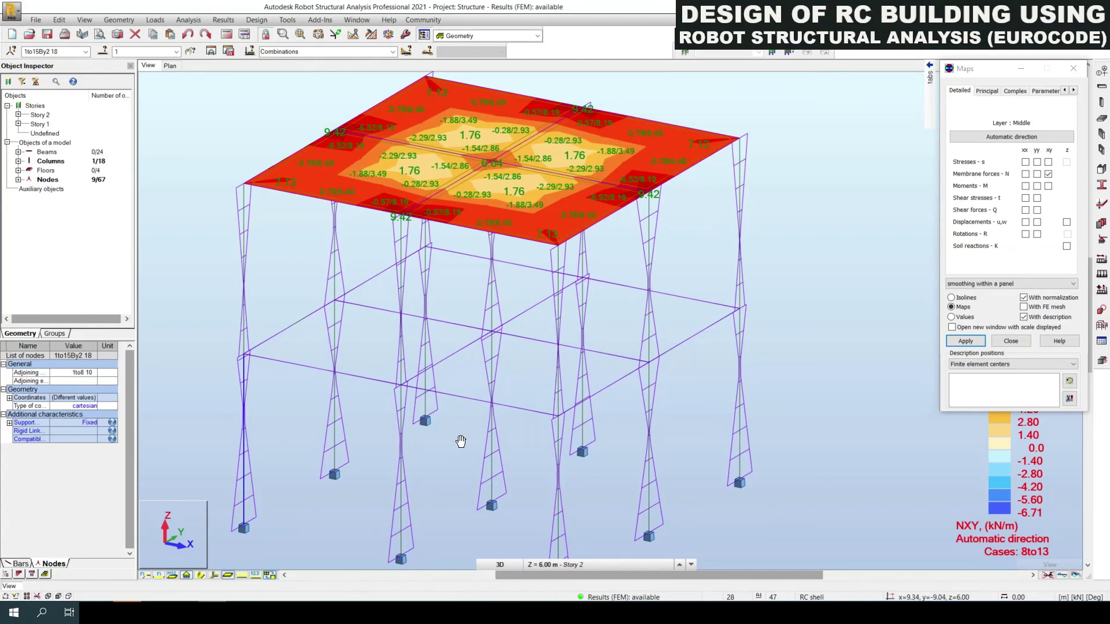
pyautogui.scroll(-1, 490, 398)
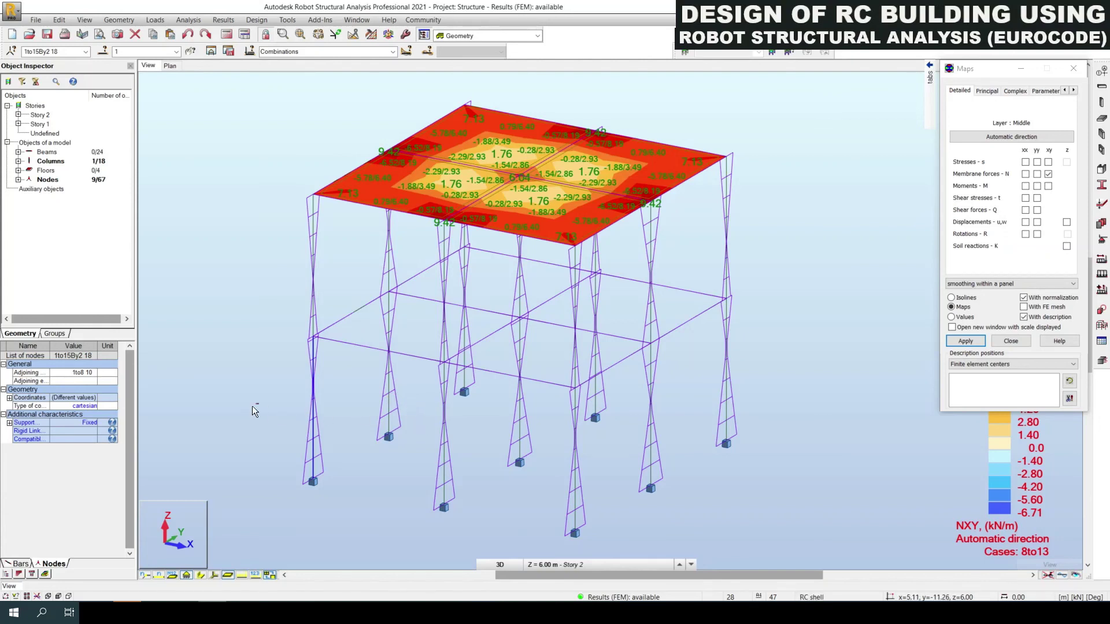
pyautogui.press('Down')
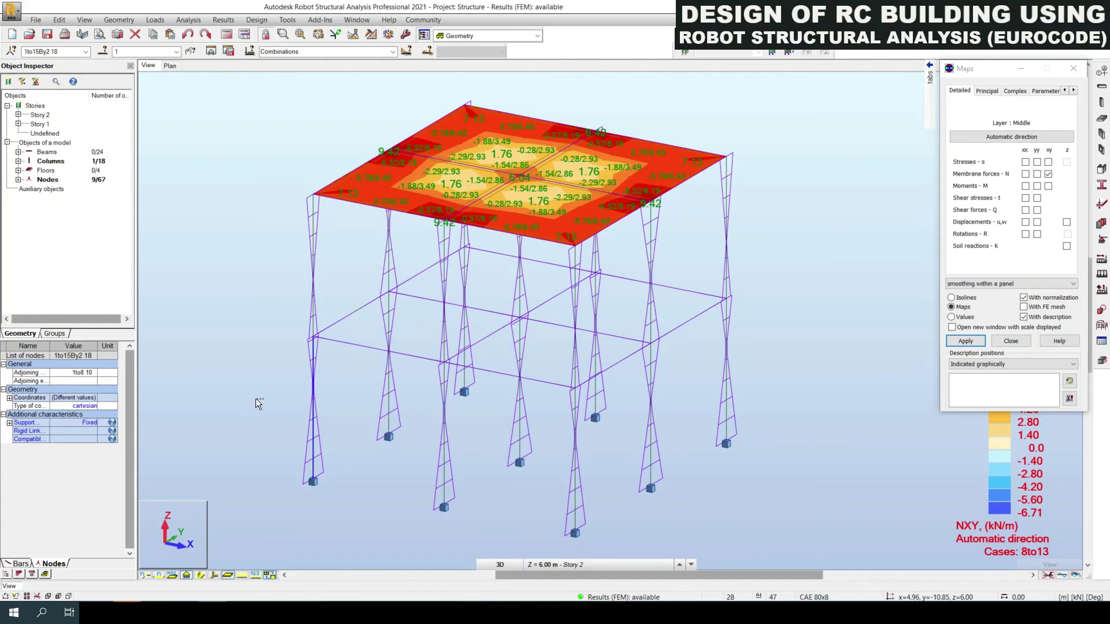